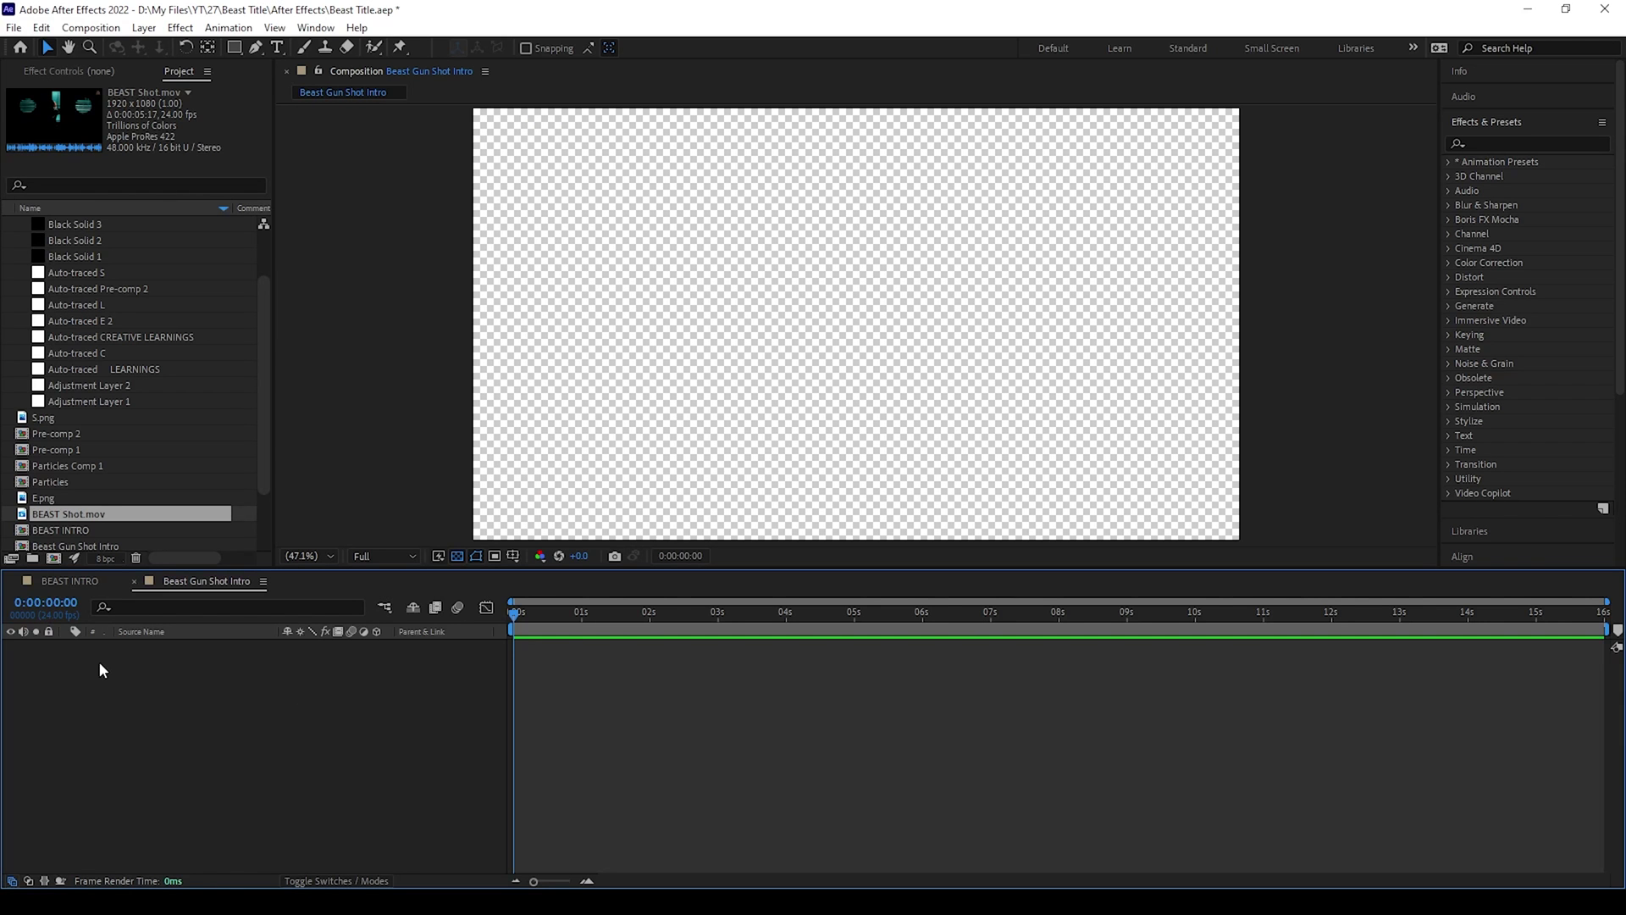
Add BEAST Shot.mov to the Beast Gun Shot Intro composition.
{"action": "left_click", "coordinate": [91, 517]}
{"action": "left_click_drag", "start_coordinate": [202, 643], "coordinate": [203, 645]}
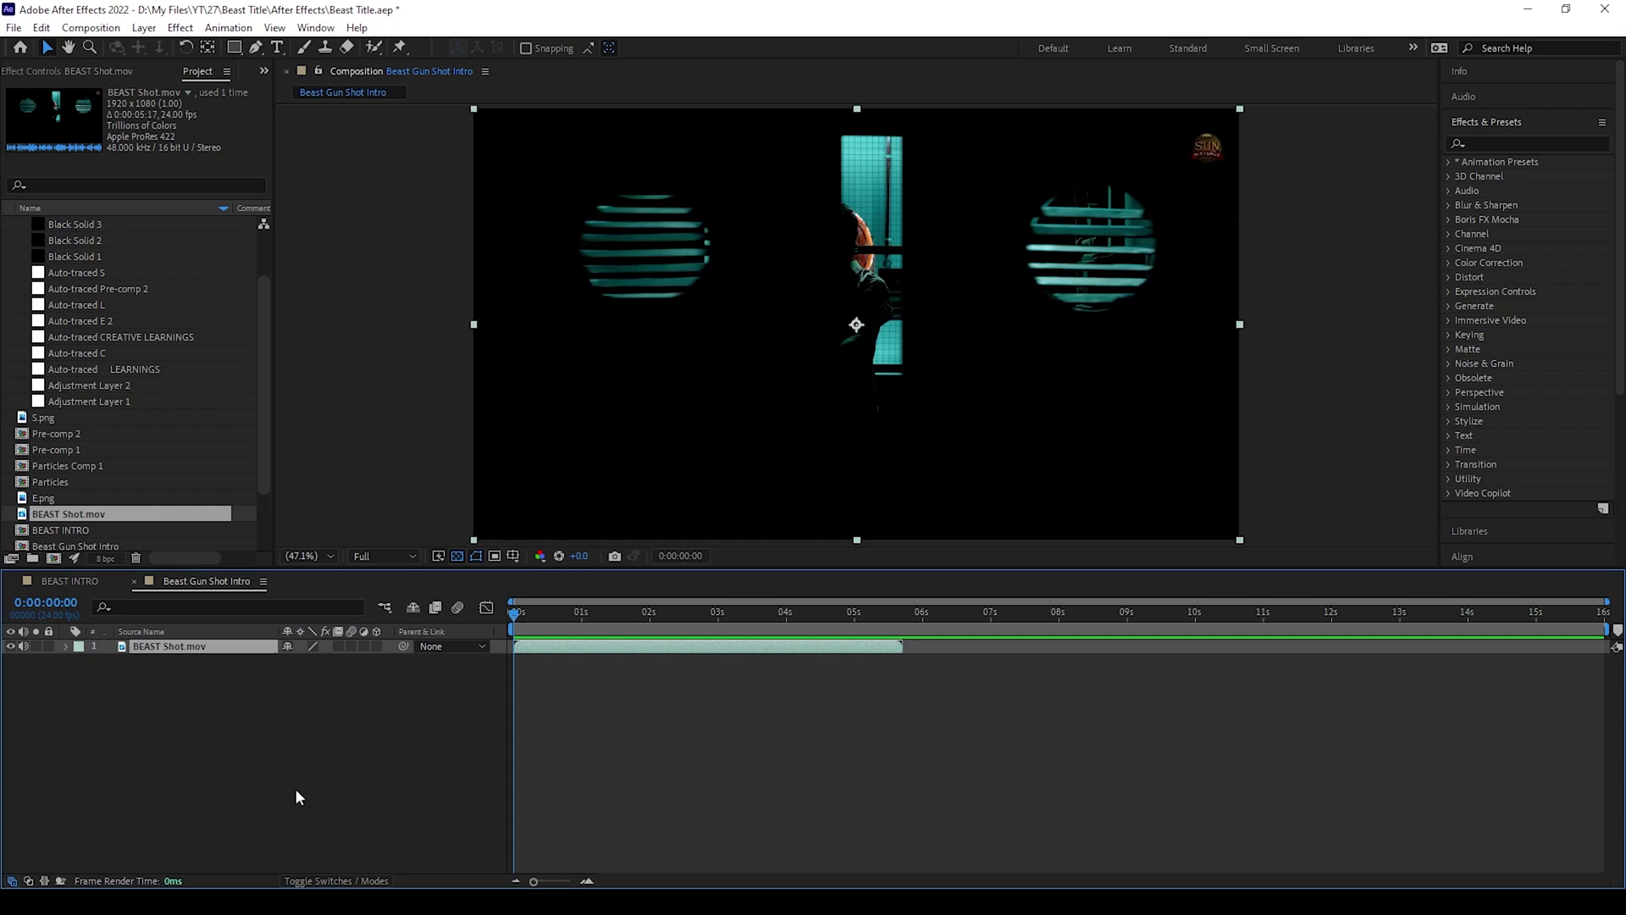
{"action": "left_click", "coordinate": [369, 739]}
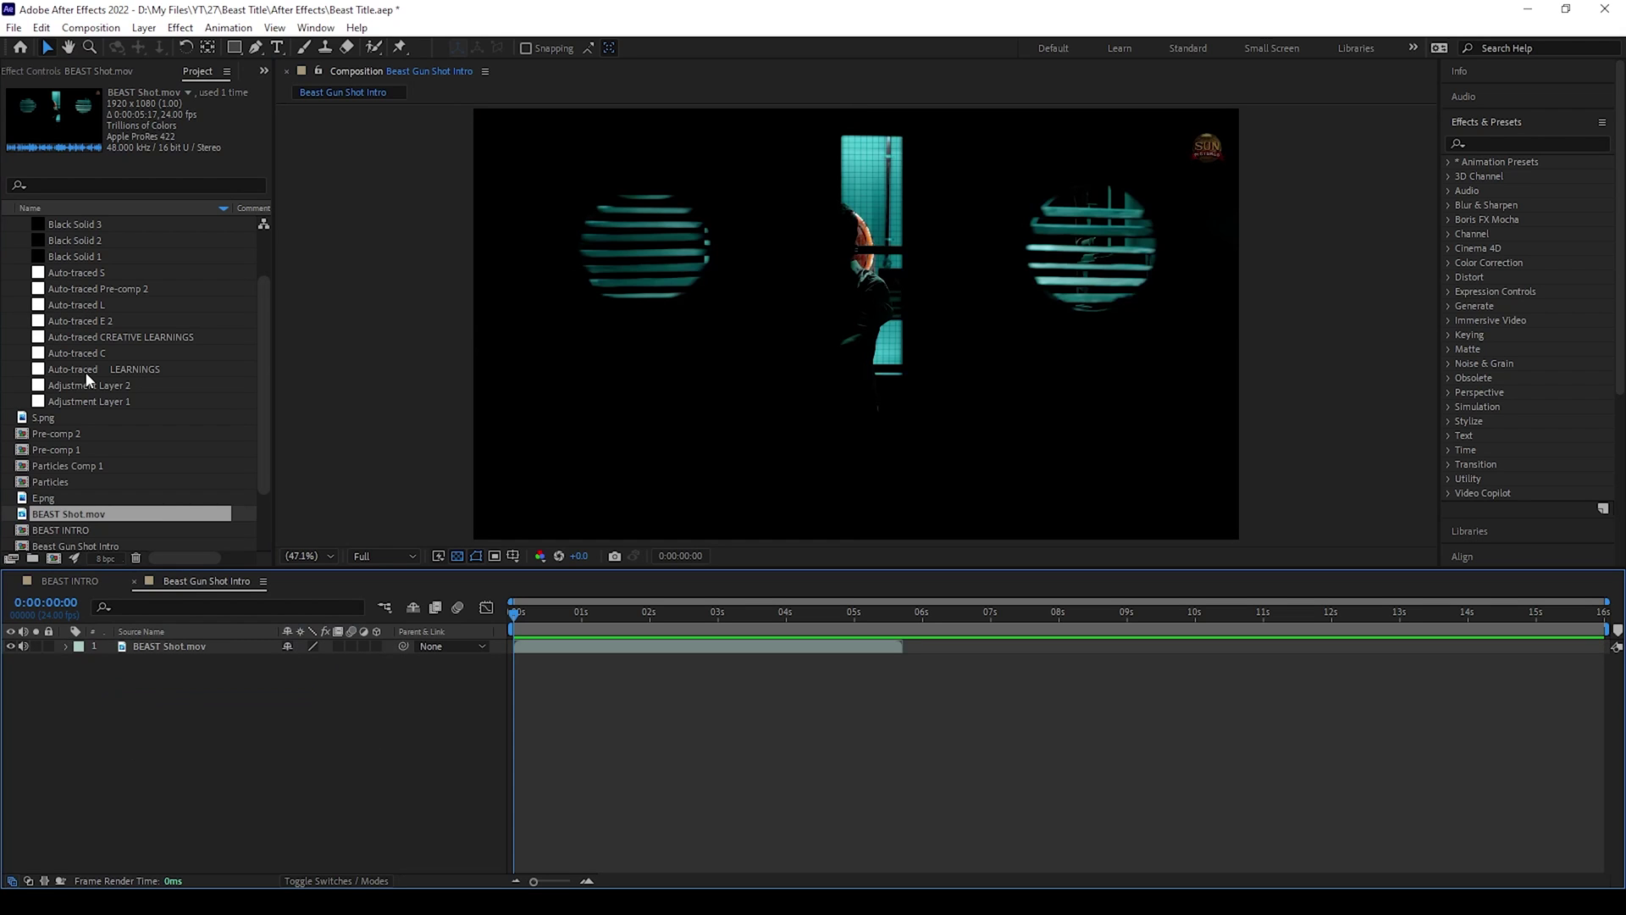
Collapse the Solids folder and add B.png to the composition above BEAST Shot.mov.
{"action": "scroll", "coordinate": [88, 379], "scroll_direction": "up", "scroll_amount": 2}
{"action": "left_click", "coordinate": [9, 241]}
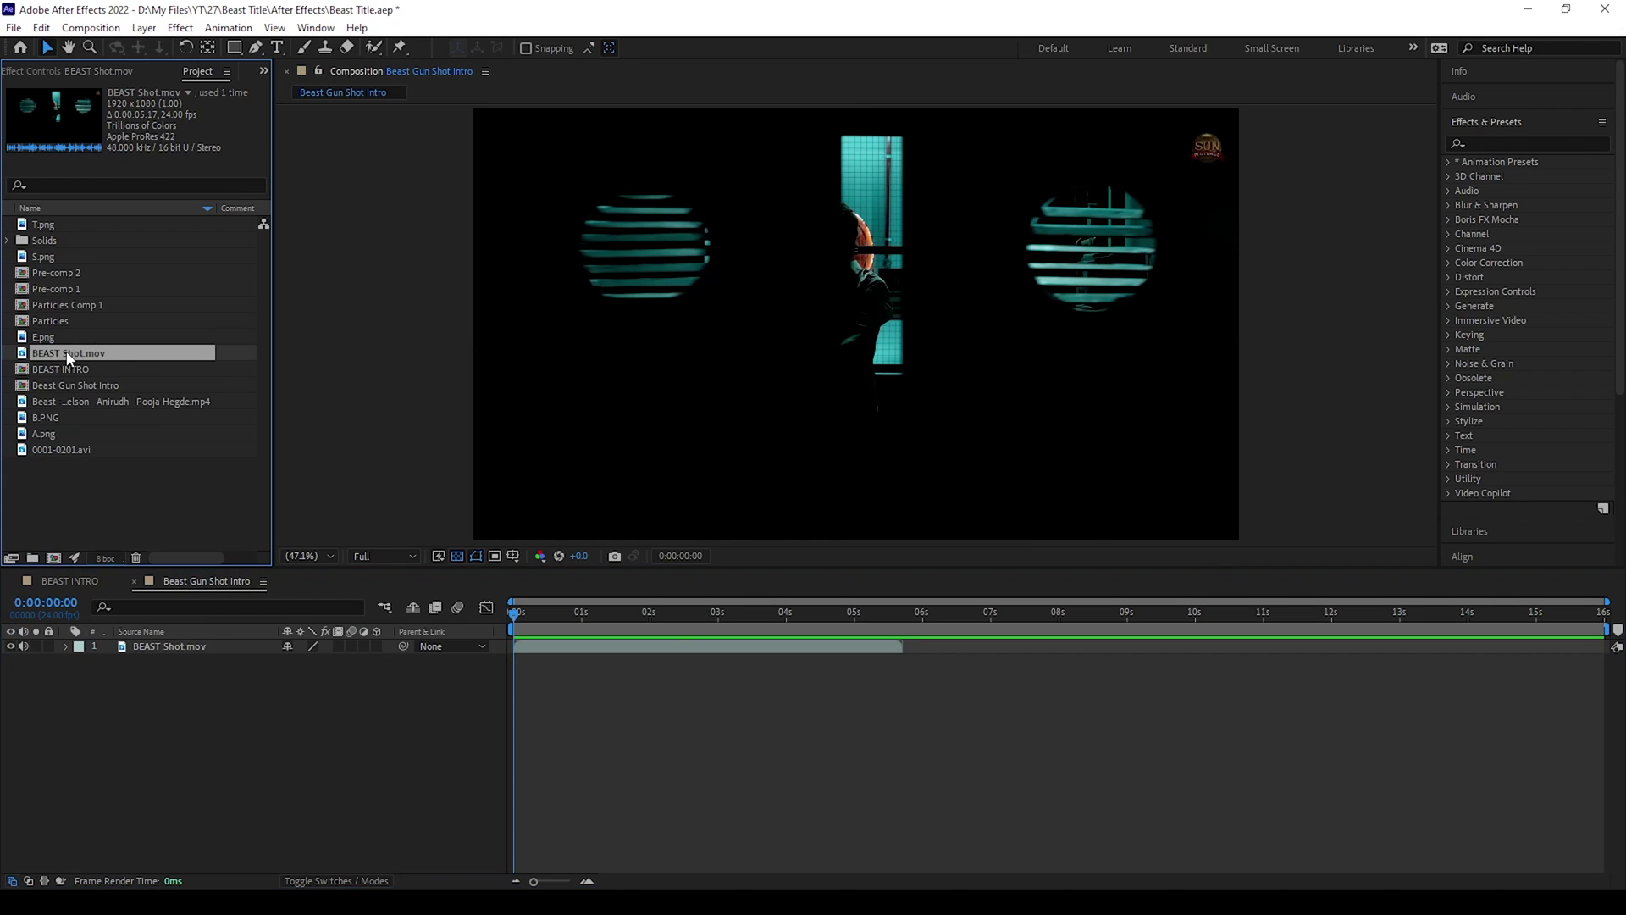
{"action": "left_click_drag", "start_coordinate": [73, 420], "coordinate": [187, 644]}
{"action": "left_click", "coordinate": [189, 684]}
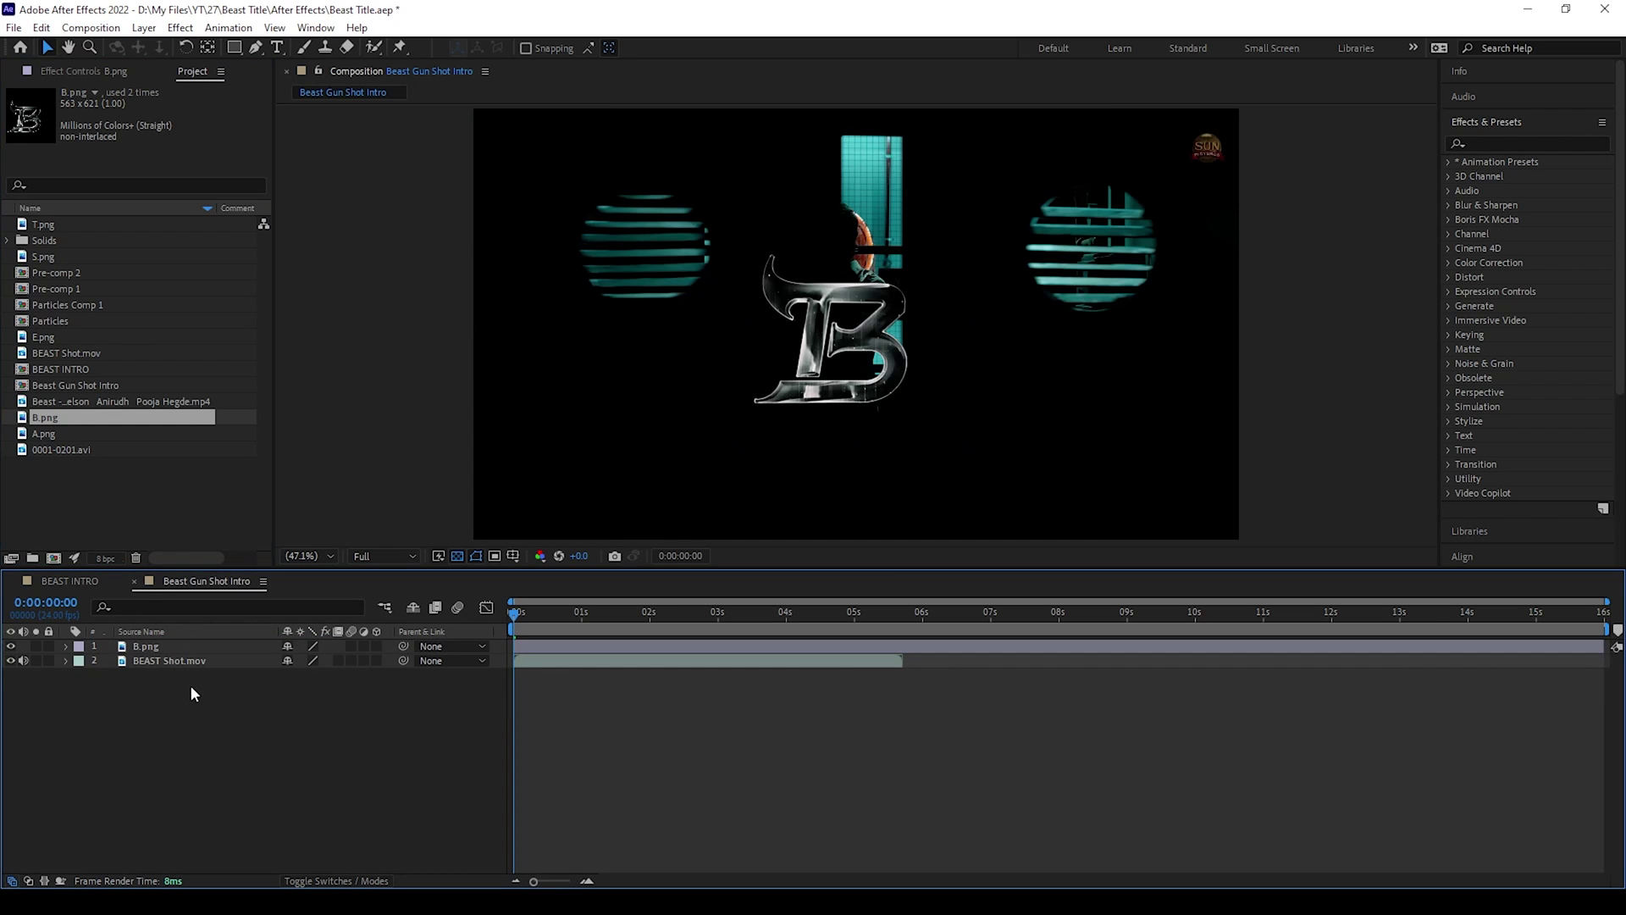
{"action": "left_click", "coordinate": [180, 647]}
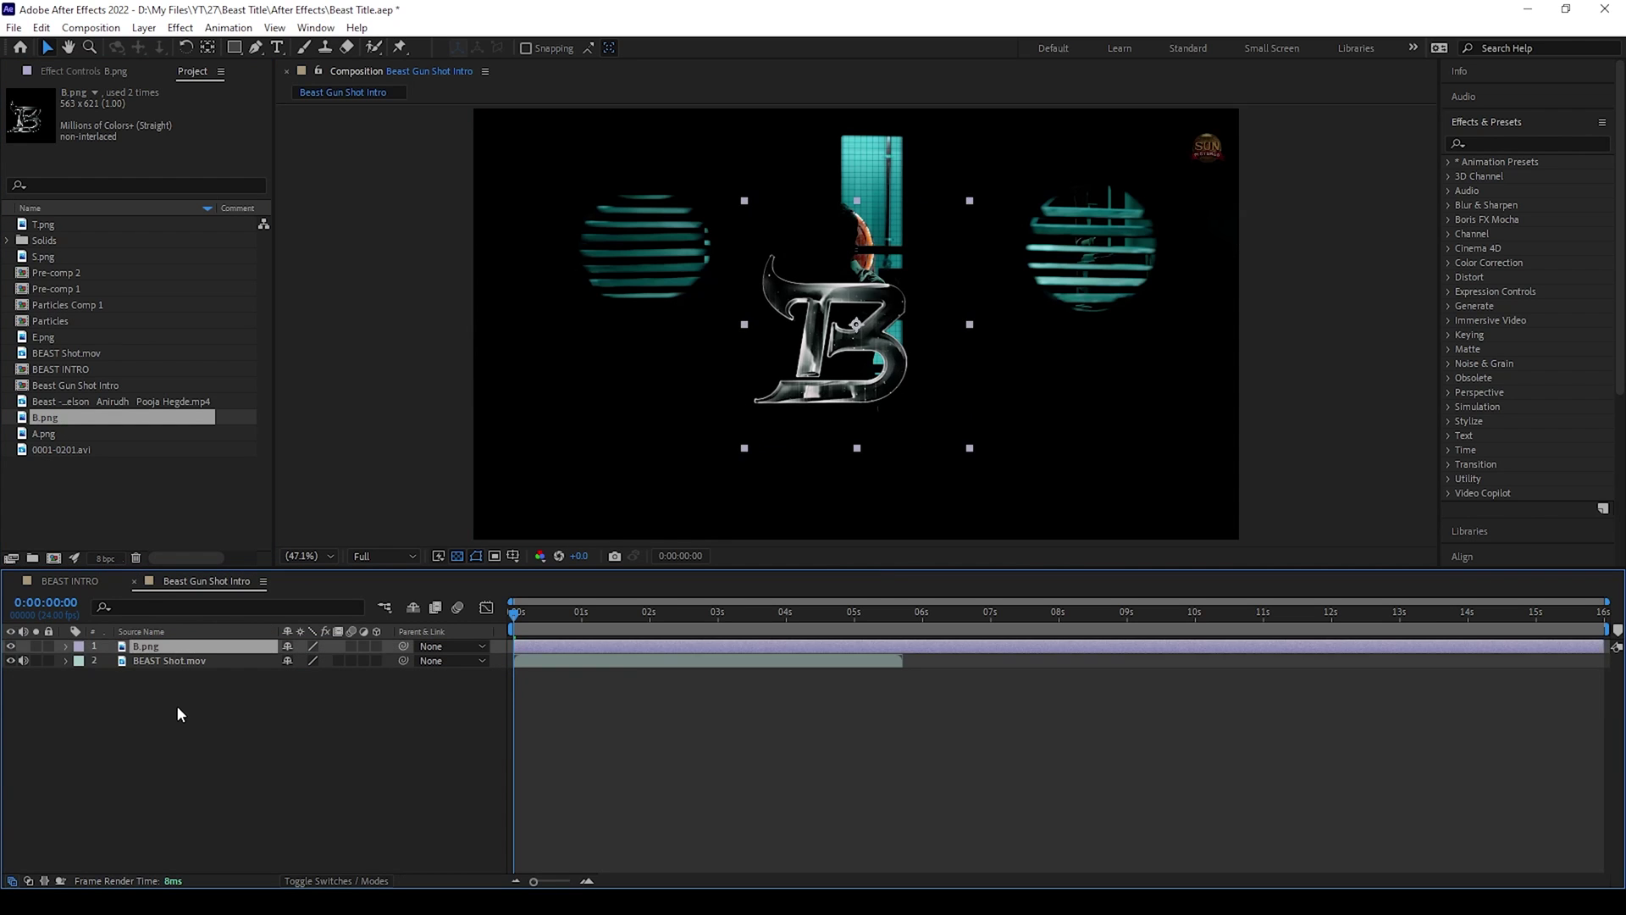
Create a two-node camera with the 35mm preset in the composition.
{"action": "right_click", "coordinate": [176, 704]}
{"action": "mouse_move", "coordinate": [272, 503]}
{"action": "left_click", "coordinate": [436, 584]}
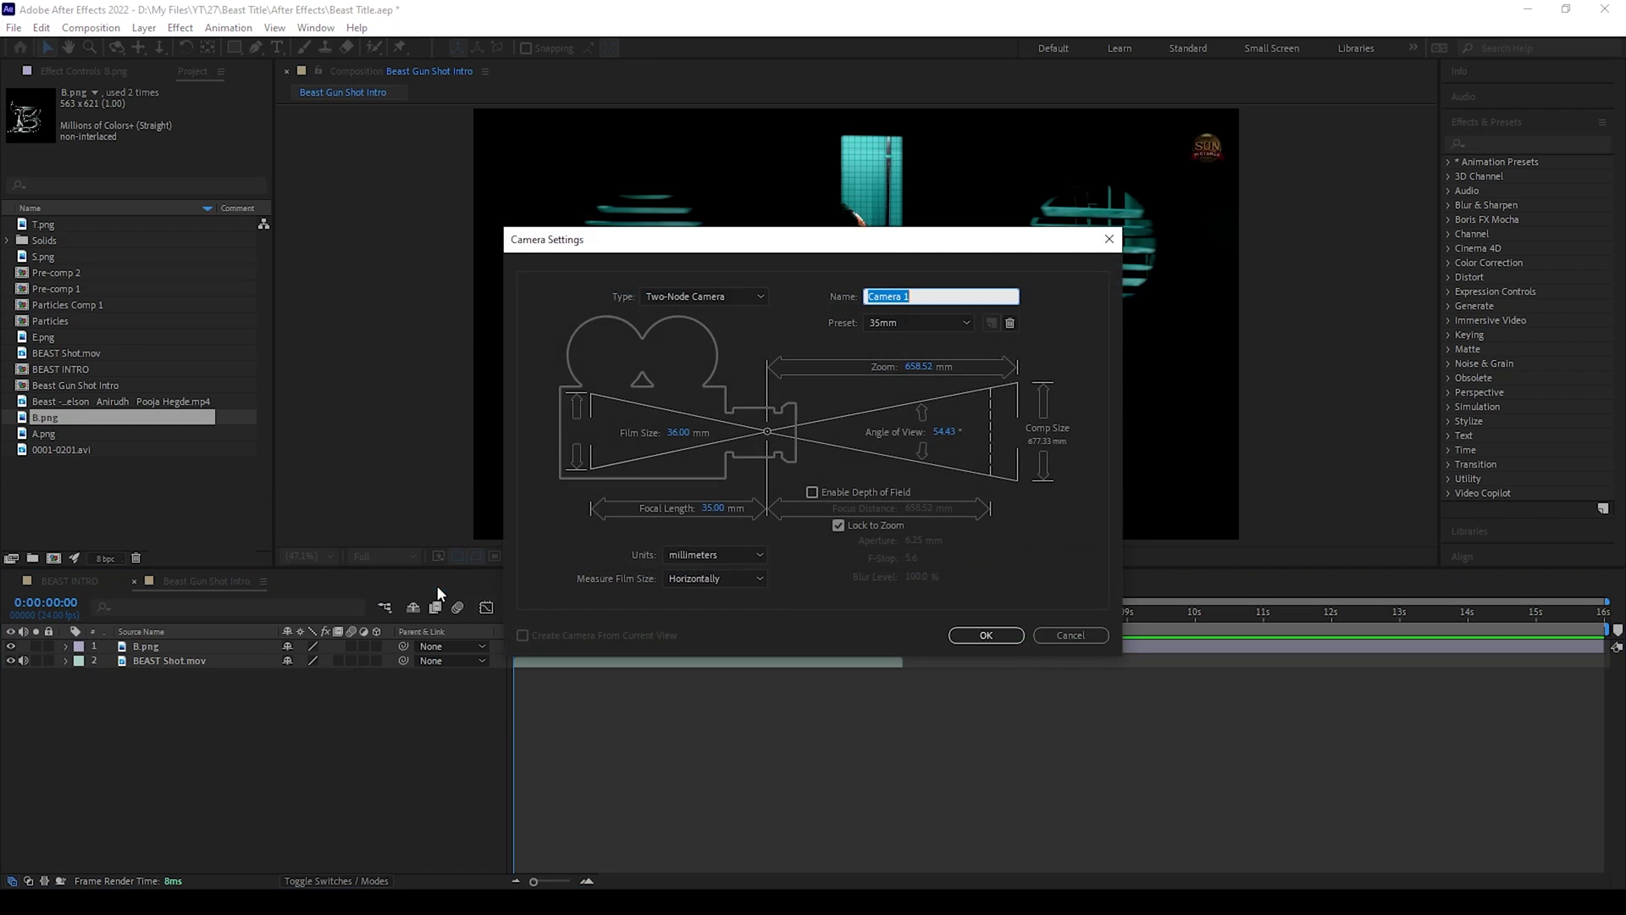
{"action": "left_click", "coordinate": [999, 635]}
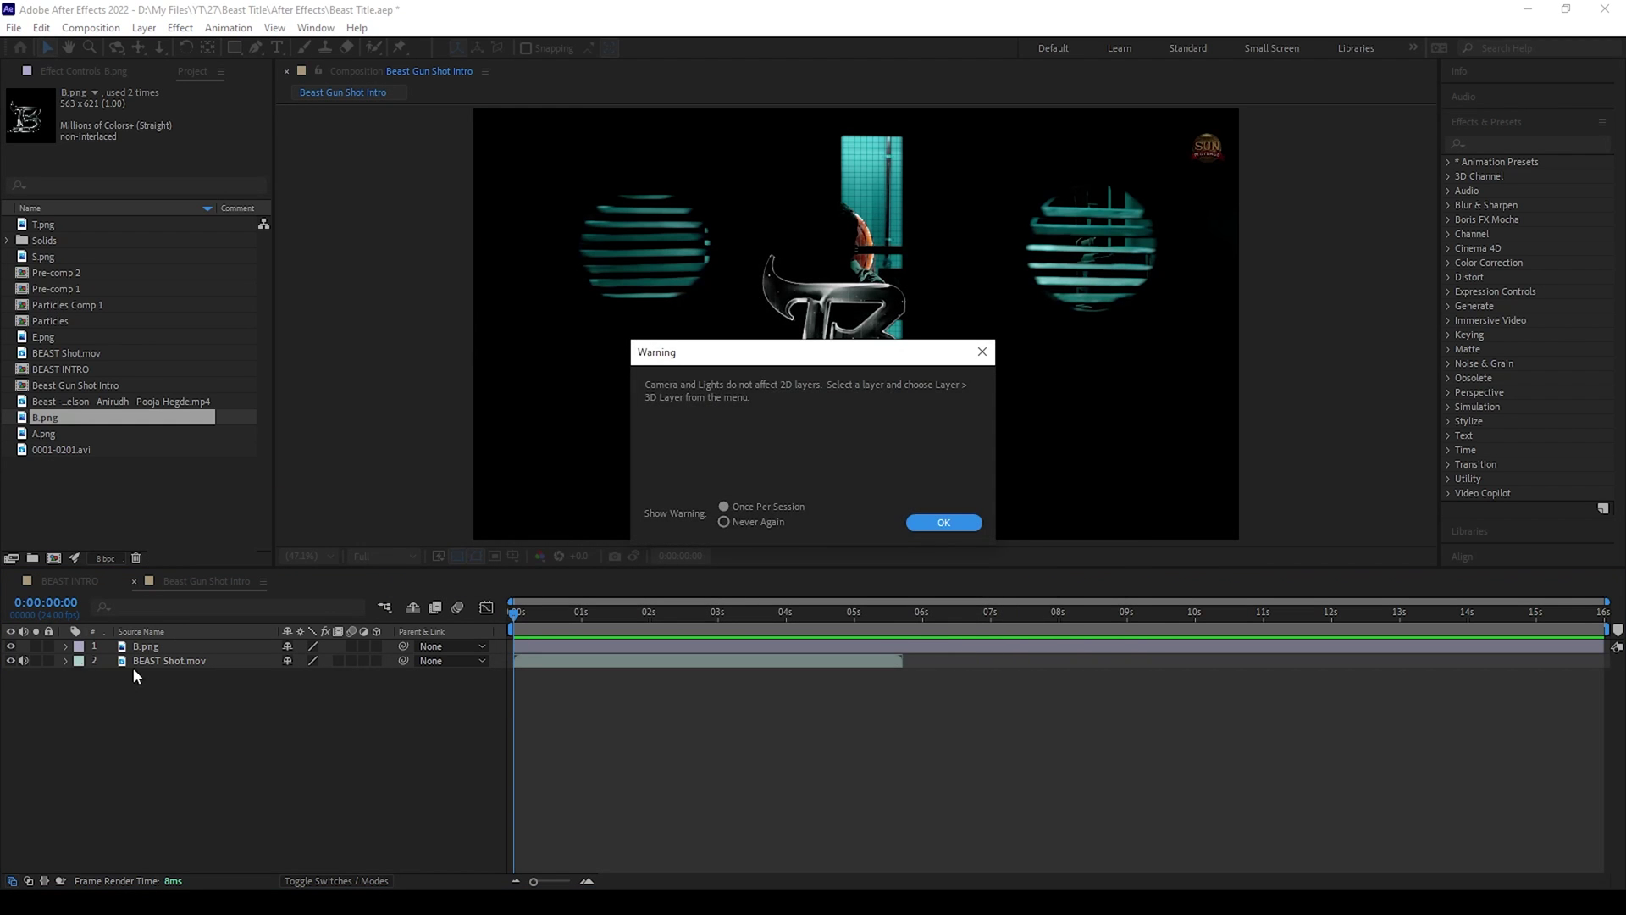
{"action": "left_click", "coordinate": [943, 523]}
Add an adjustment layer above the camera.
{"action": "right_click", "coordinate": [160, 728]}
{"action": "mouse_move", "coordinate": [254, 525]}
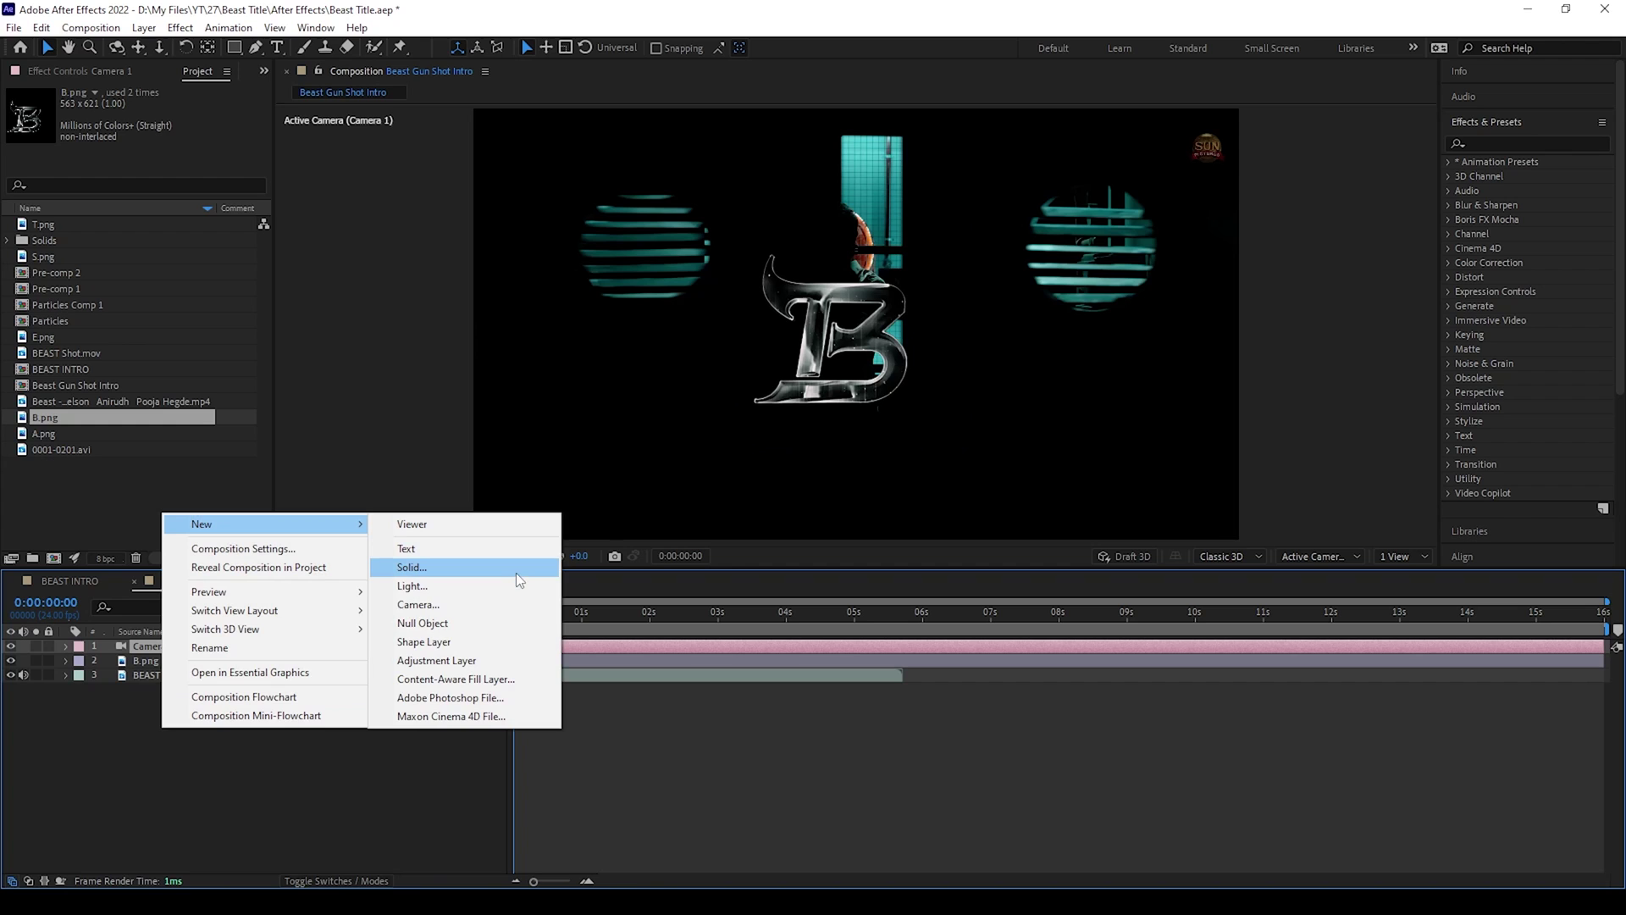
{"action": "left_click", "coordinate": [398, 660]}
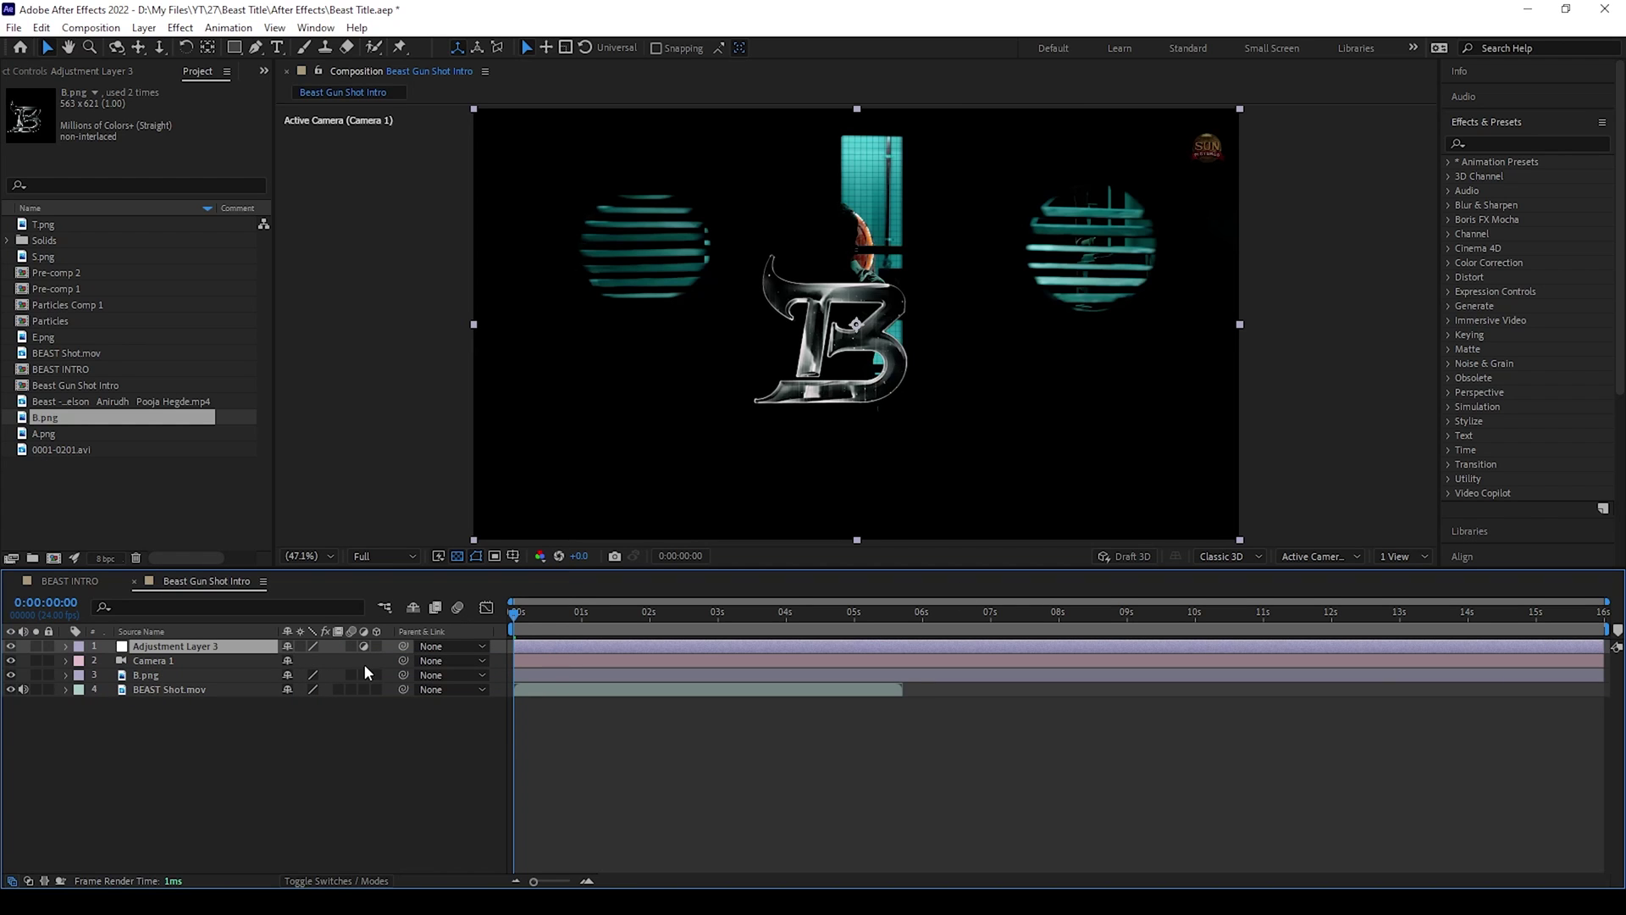
Make the adjustment layer and B.png 3D layers, and parent Camera 1 to the adjustment layer.
{"action": "left_click", "coordinate": [377, 646]}
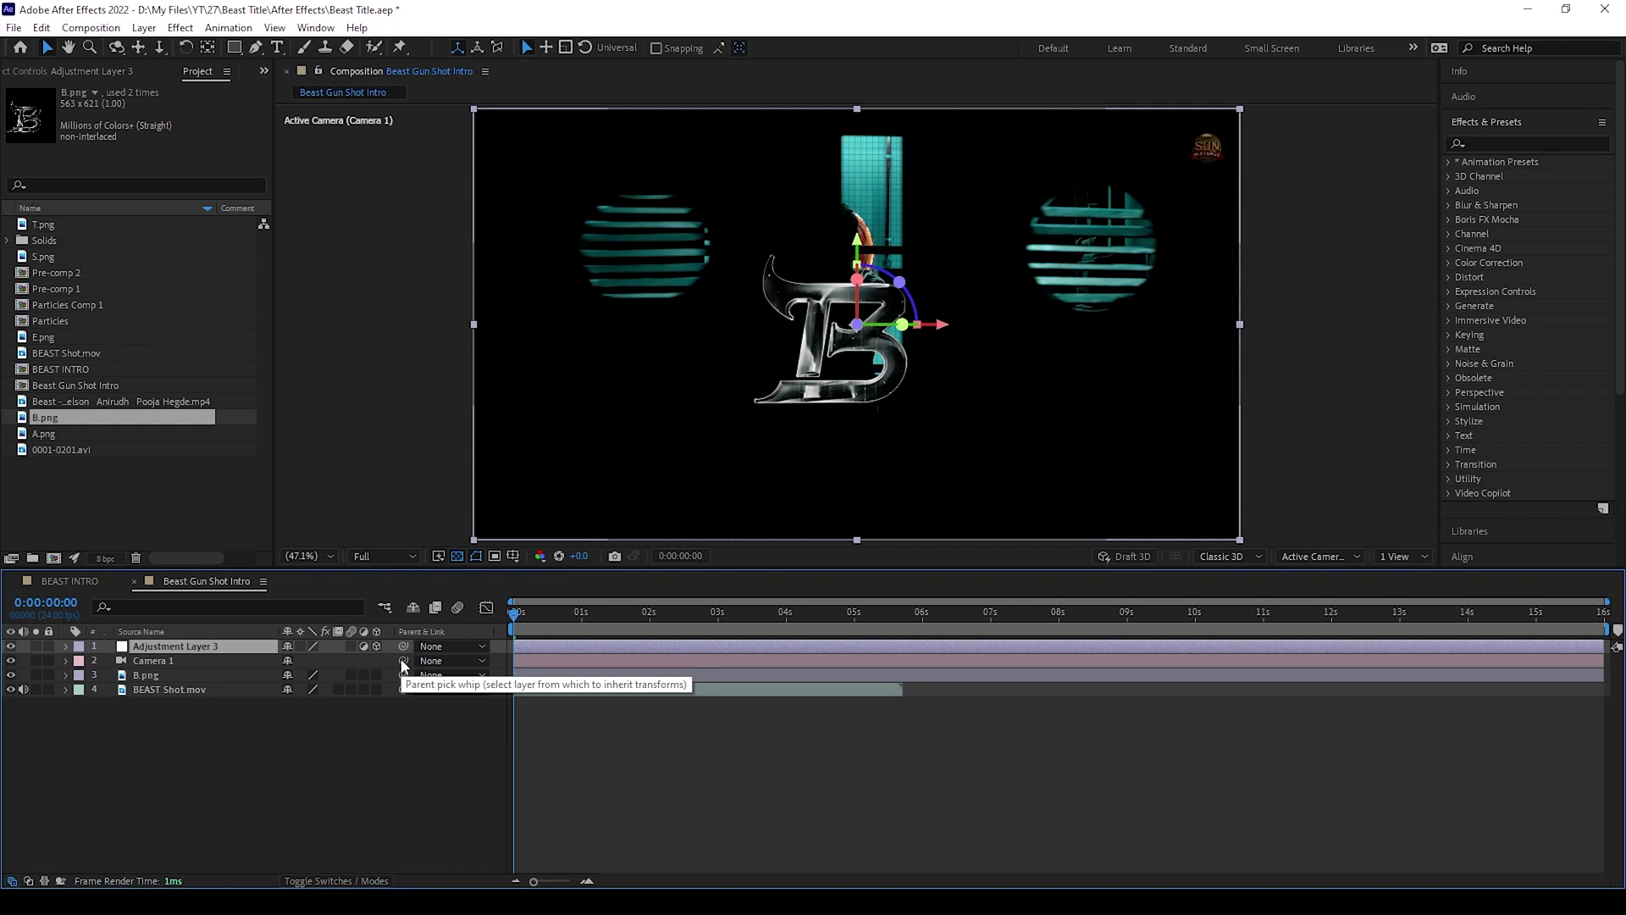
{"action": "left_click", "coordinate": [377, 675]}
{"action": "left_click_drag", "start_coordinate": [405, 662], "coordinate": [229, 646]}
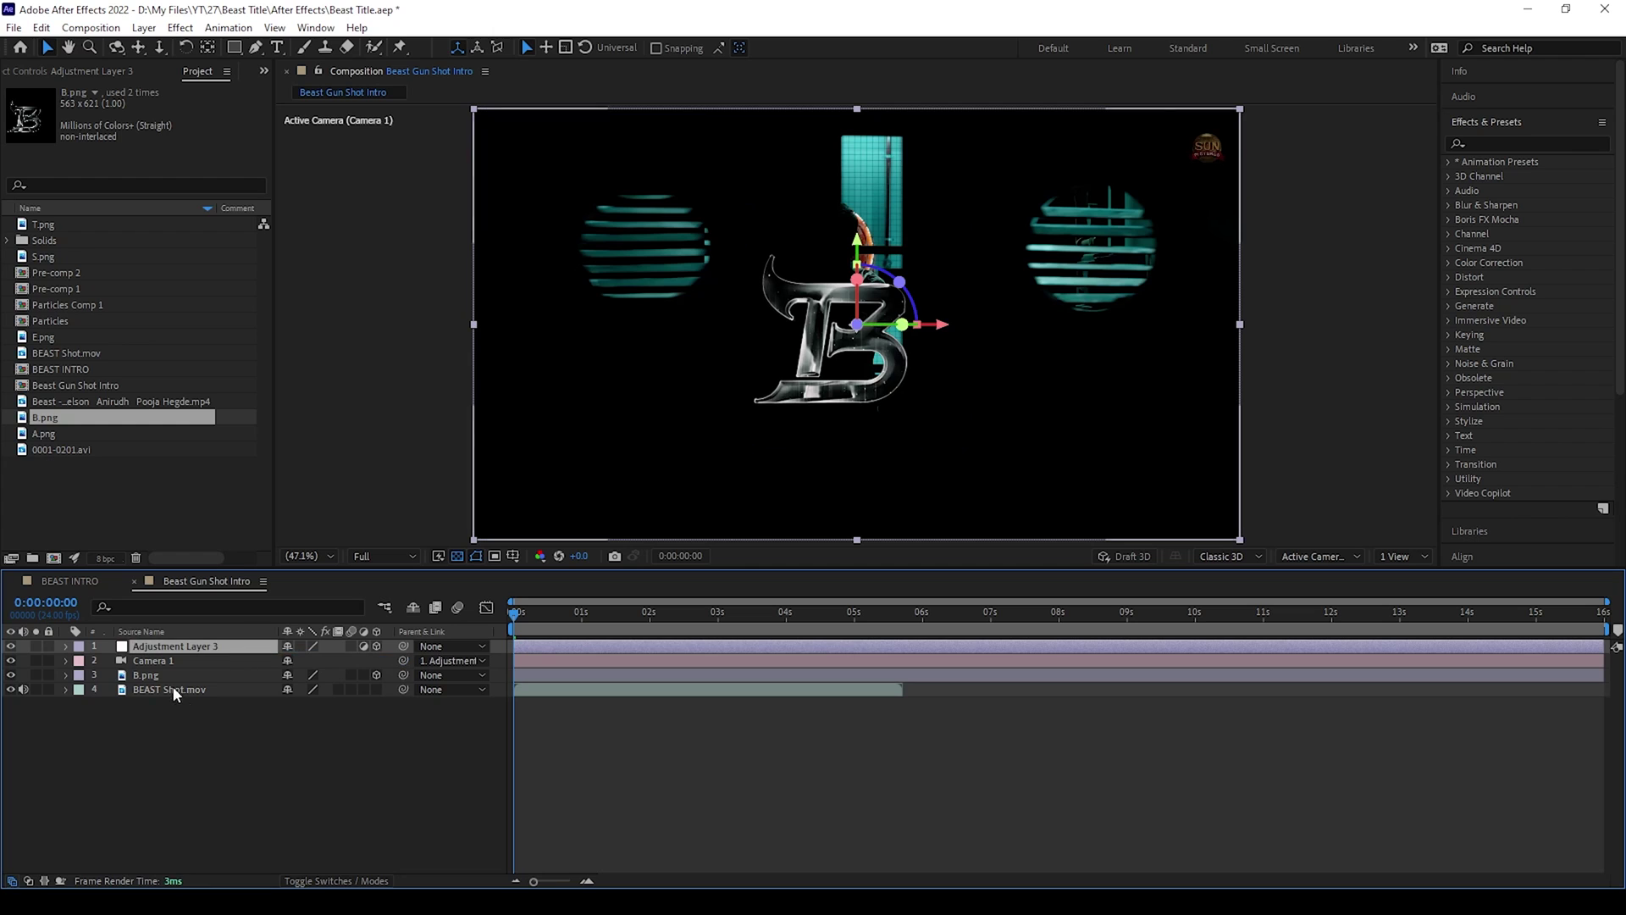
At frame 10, move the B letter to the left side of the frame, at about 276.8, 493.3.
{"action": "left_click", "coordinate": [566, 613]}
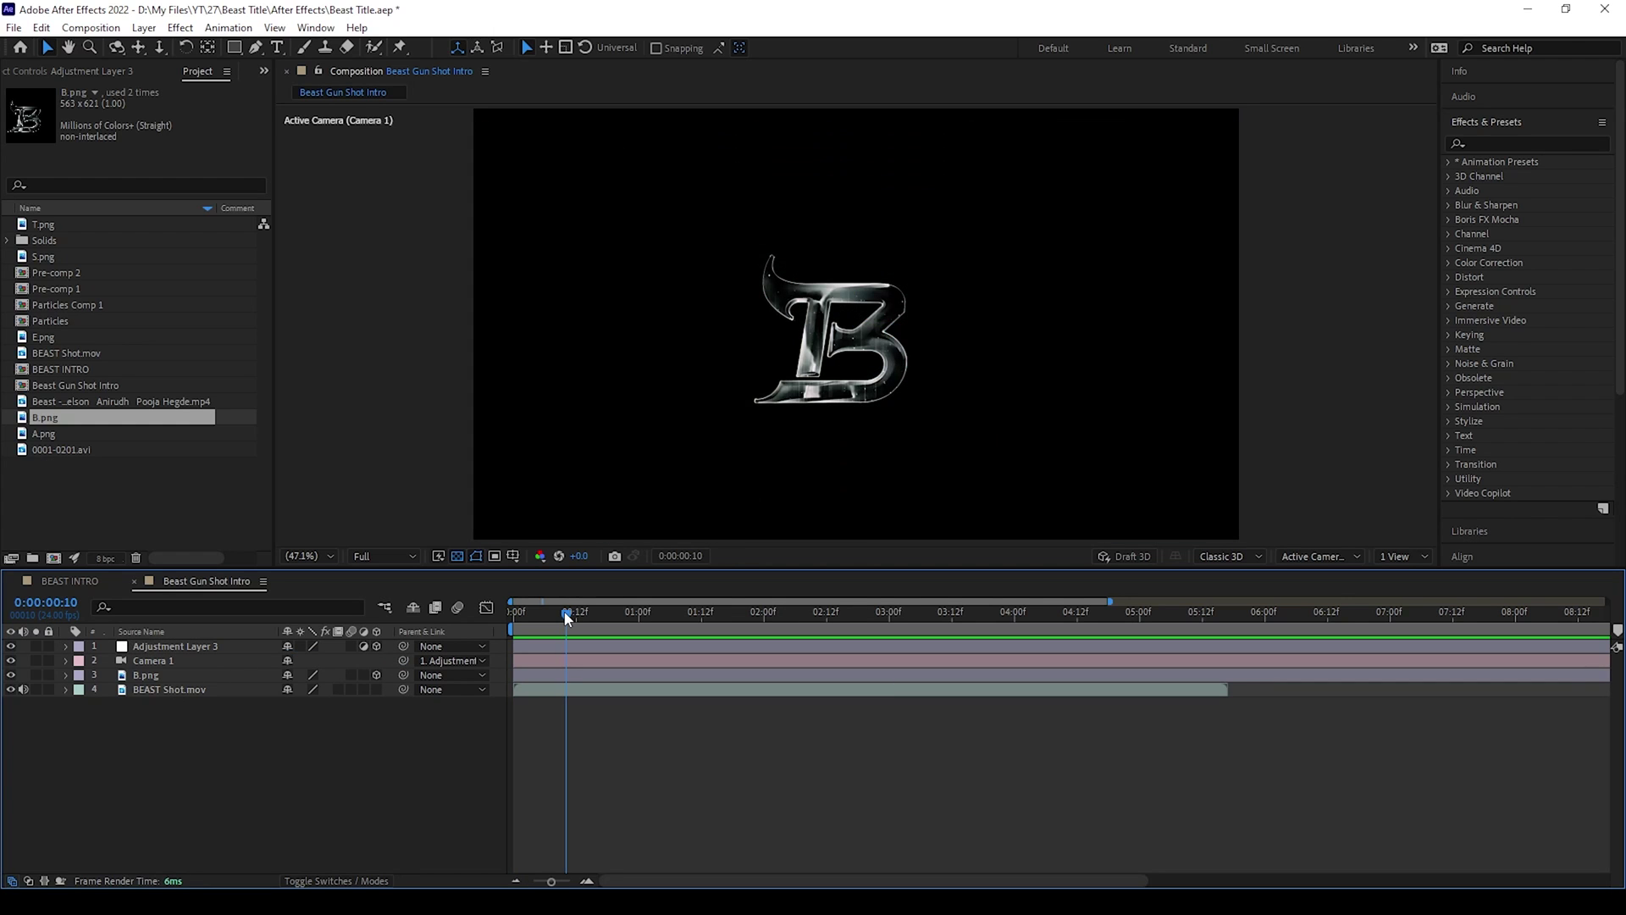
{"action": "left_click", "coordinate": [155, 676]}
{"action": "left_click_drag", "start_coordinate": [861, 375], "coordinate": [617, 344]}
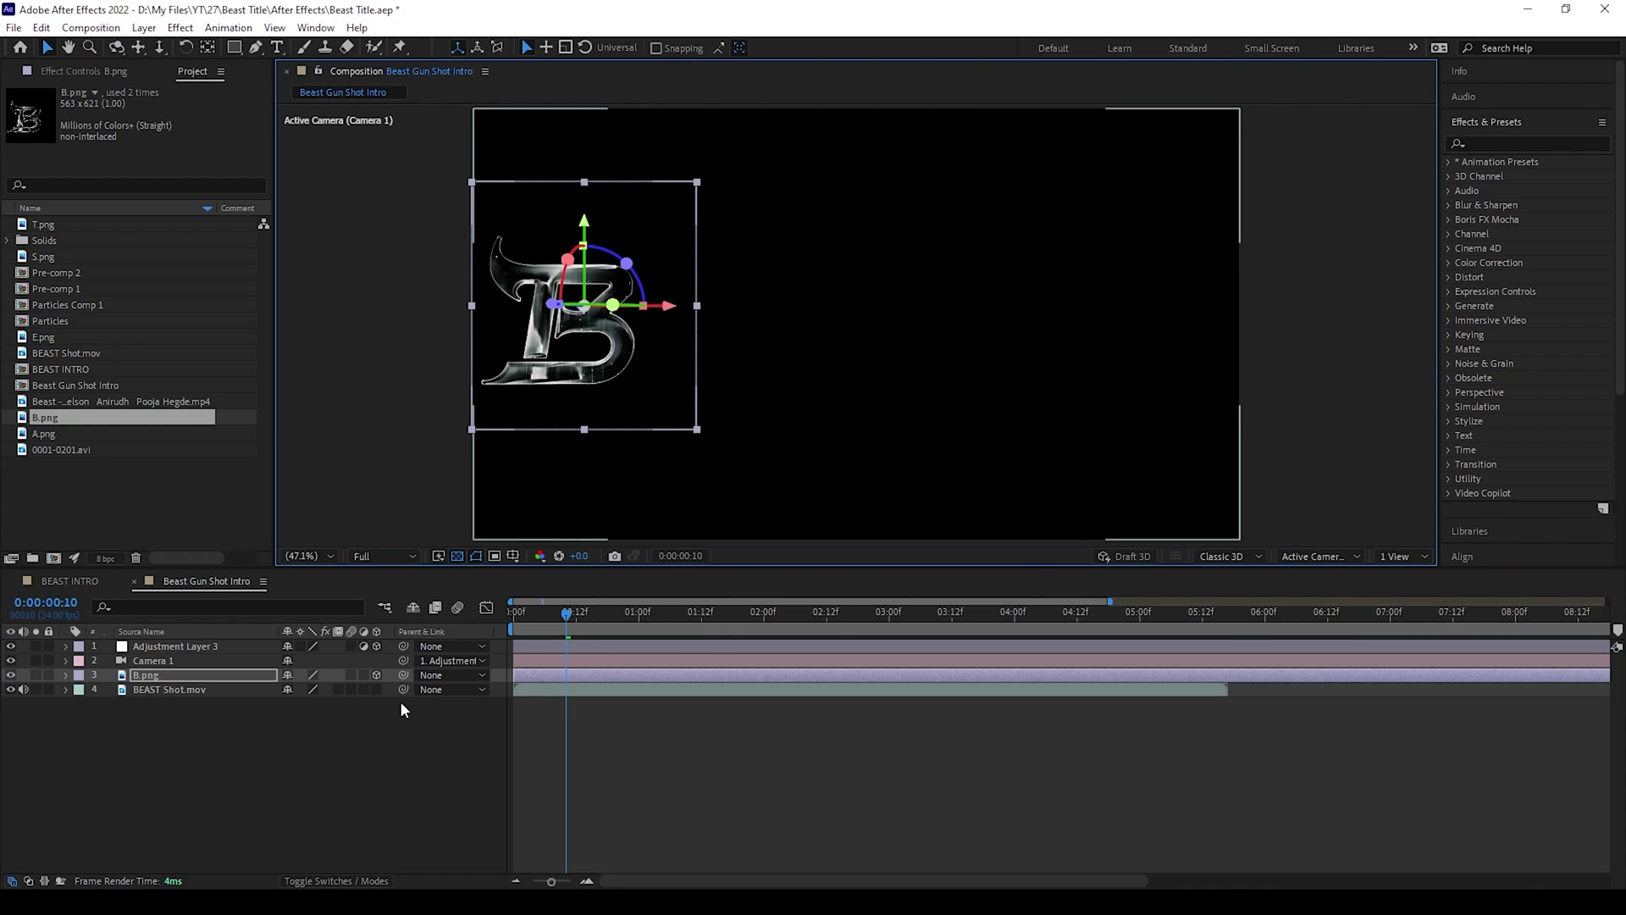
Show the composition in two views and set a Position keyframe on B.png at frame 10.
{"action": "left_click", "coordinate": [1415, 555]}
{"action": "left_click", "coordinate": [1415, 604]}
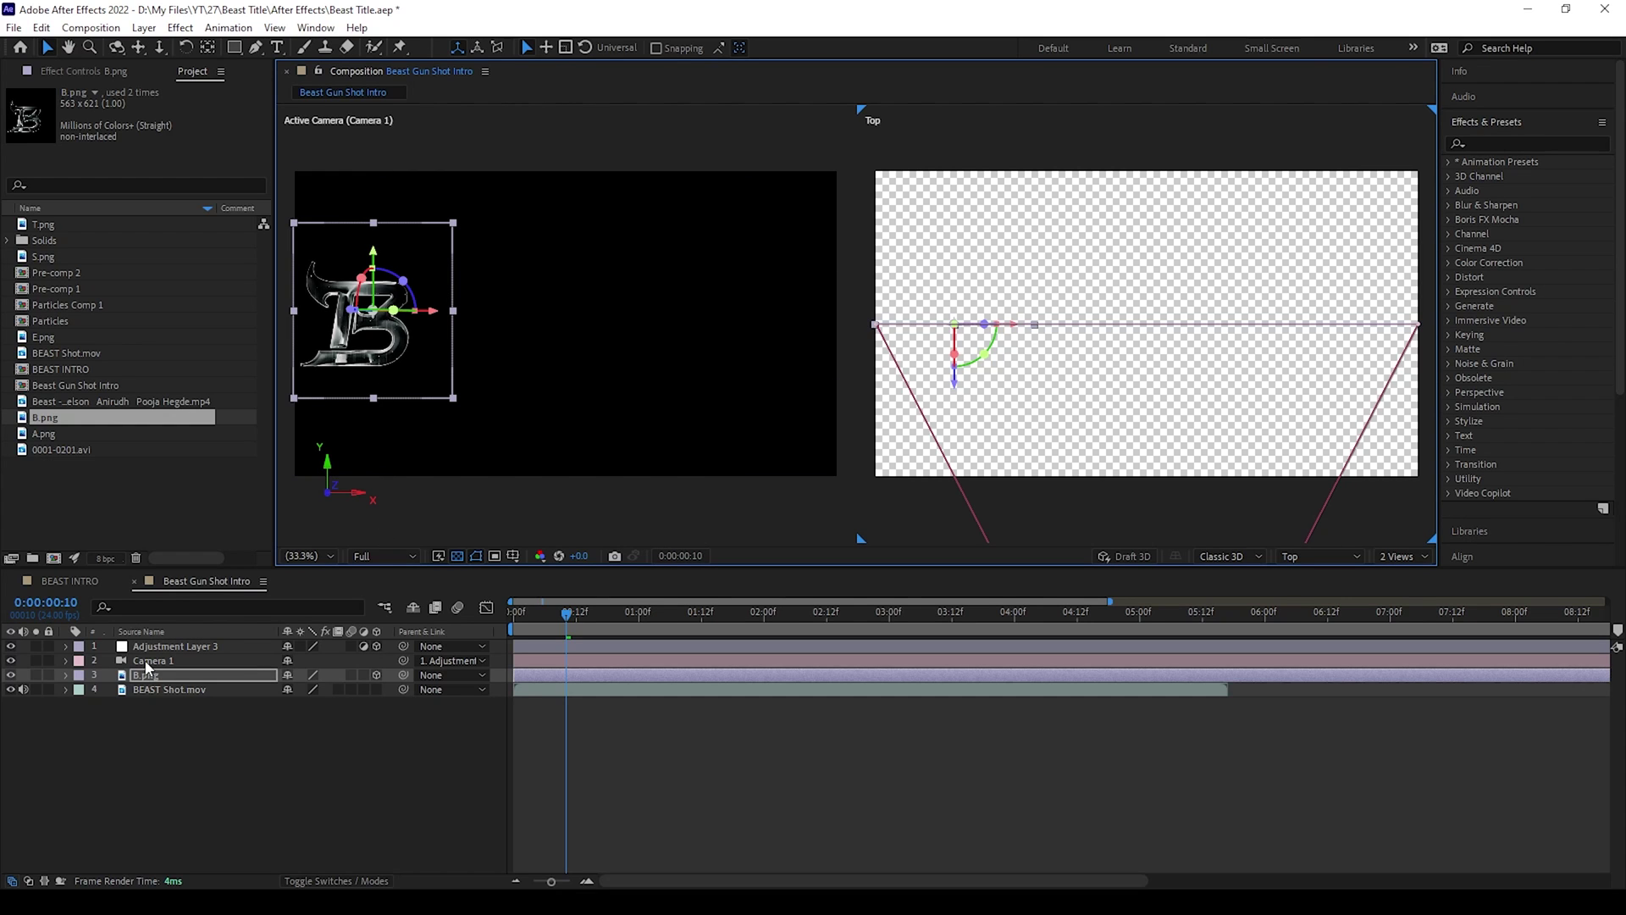
{"action": "left_click", "coordinate": [159, 678]}
{"action": "key", "text": "p"}
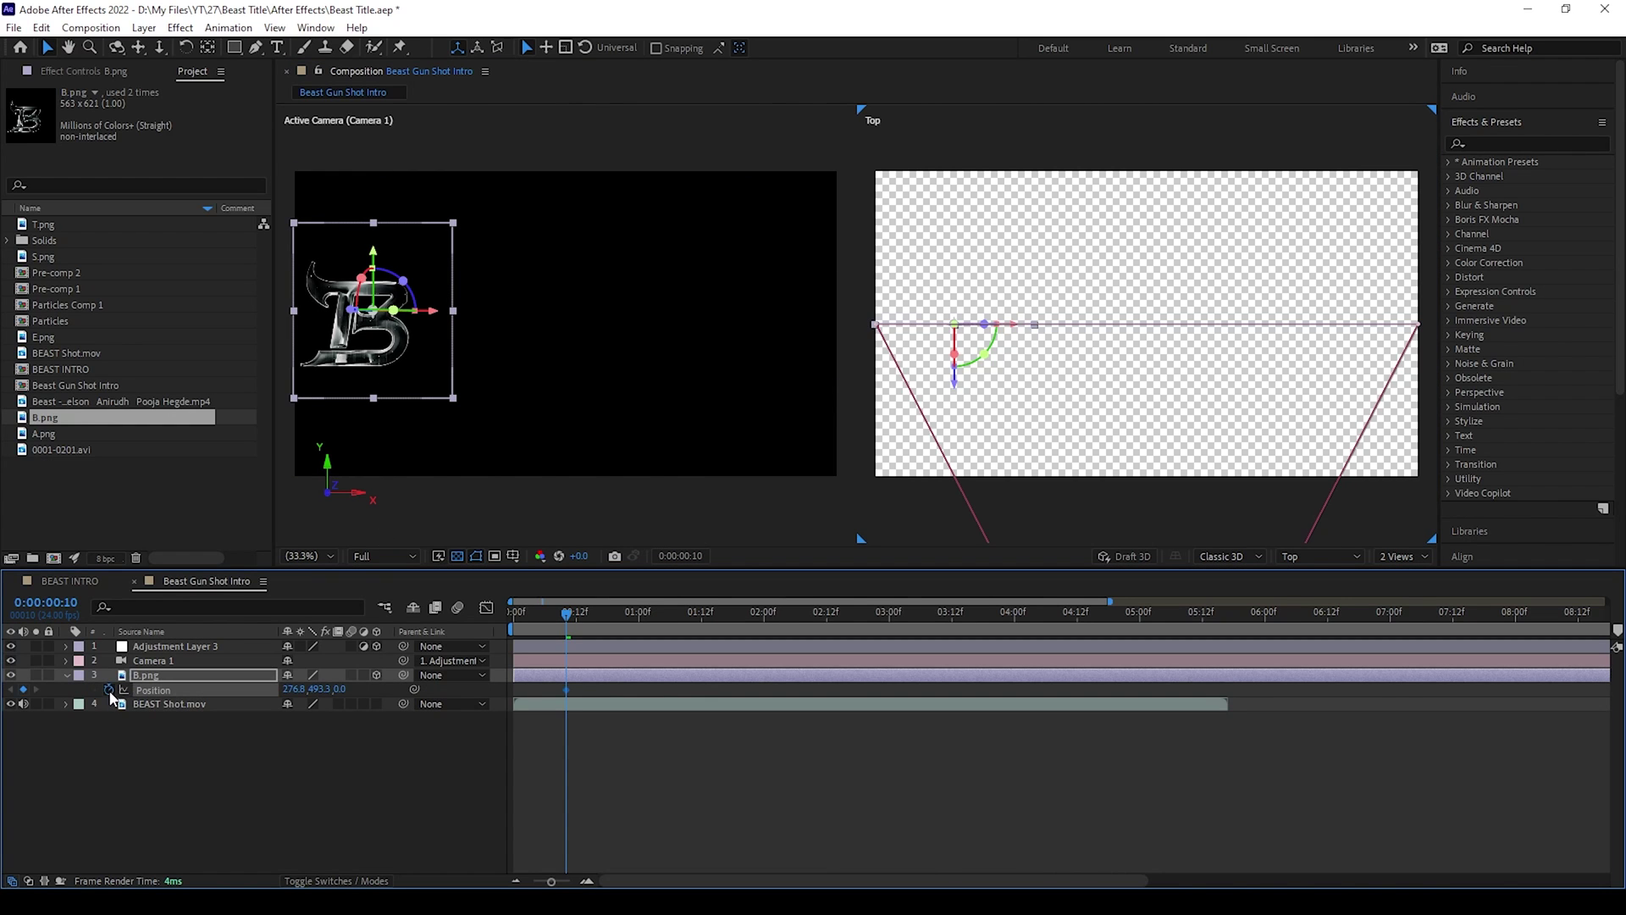
Animate B.png flying in with eased keyframes, from about 983.8, 493.3, -1704 at frame 10 to its resting position at frame 12.
{"action": "left_click_drag", "start_coordinate": [576, 618], "coordinate": [566, 627]}
{"action": "left_click_drag", "start_coordinate": [958, 398], "coordinate": [960, 552]}
{"action": "left_click_drag", "start_coordinate": [1020, 499], "coordinate": [1221, 499]}
{"action": "key", "text": "comma"}
{"action": "left_click_drag", "start_coordinate": [1156, 441], "coordinate": [1213, 601]}
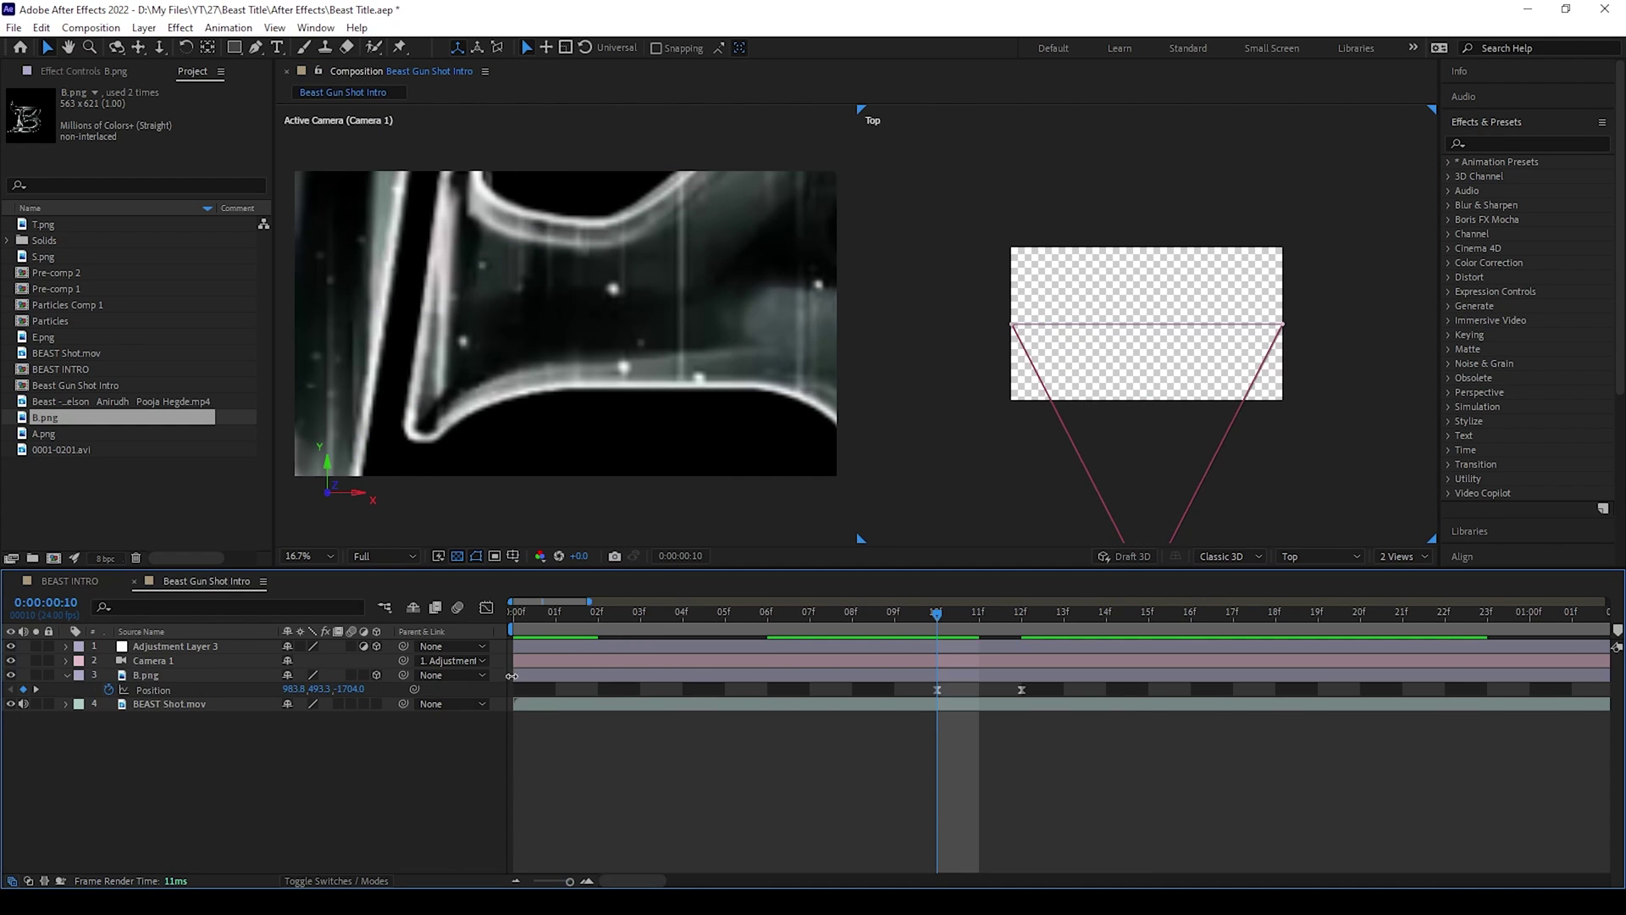
Trim the B.png layer so it runs from frame 10 to frame 20.
{"action": "left_click_drag", "start_coordinate": [513, 676], "coordinate": [935, 715]}
{"action": "key", "text": "semicolon"}
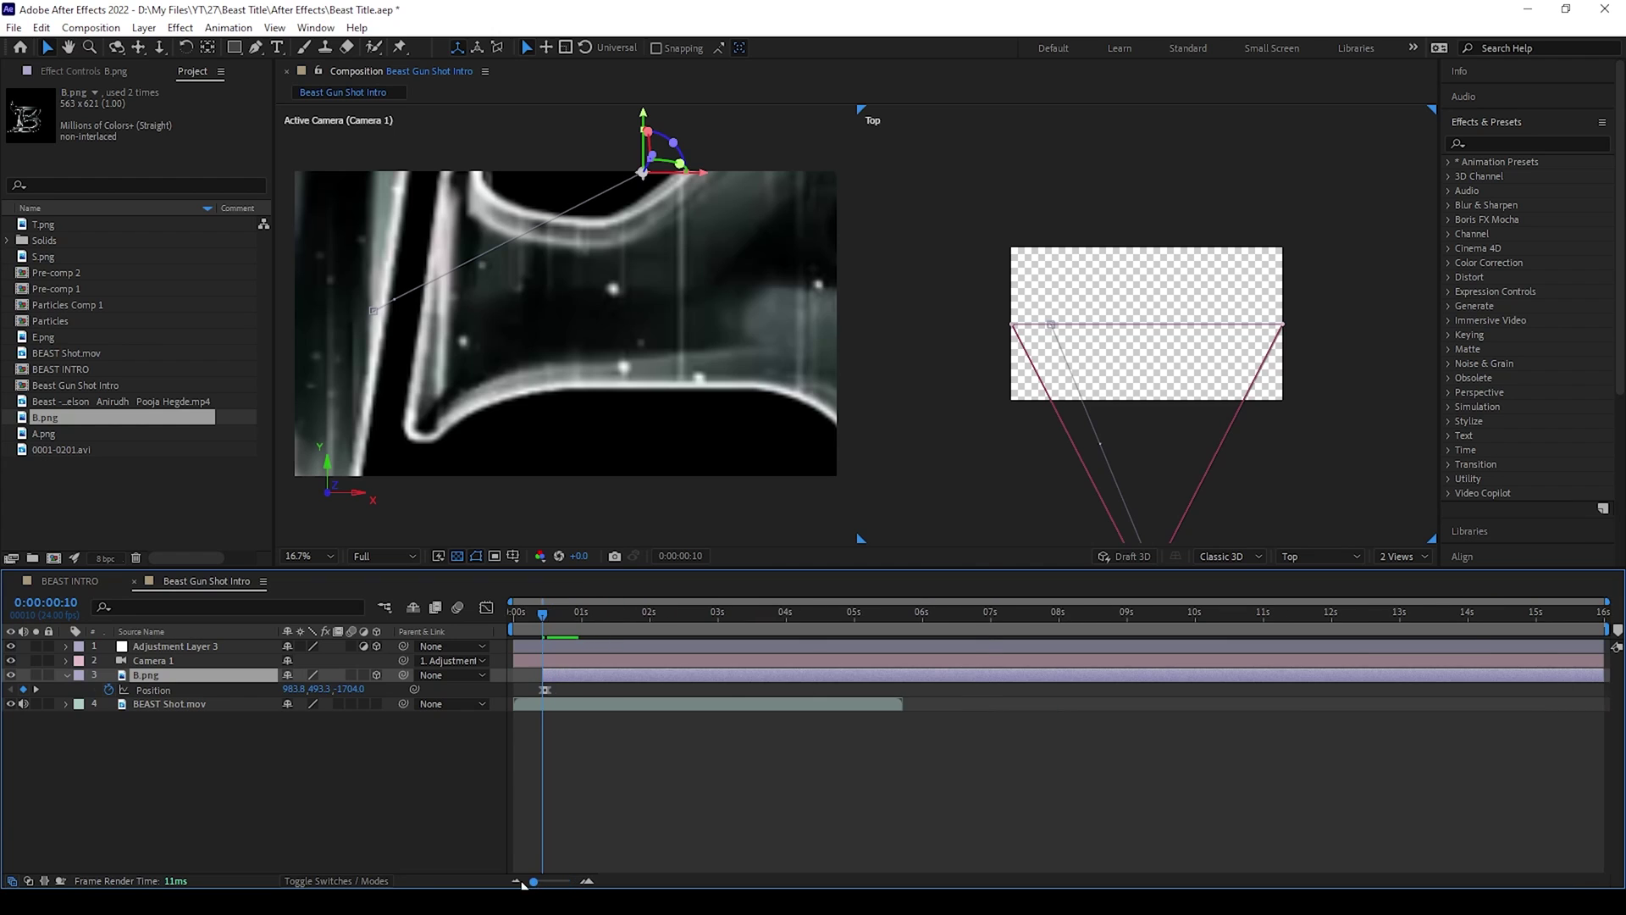
{"action": "left_click", "coordinate": [619, 804]}
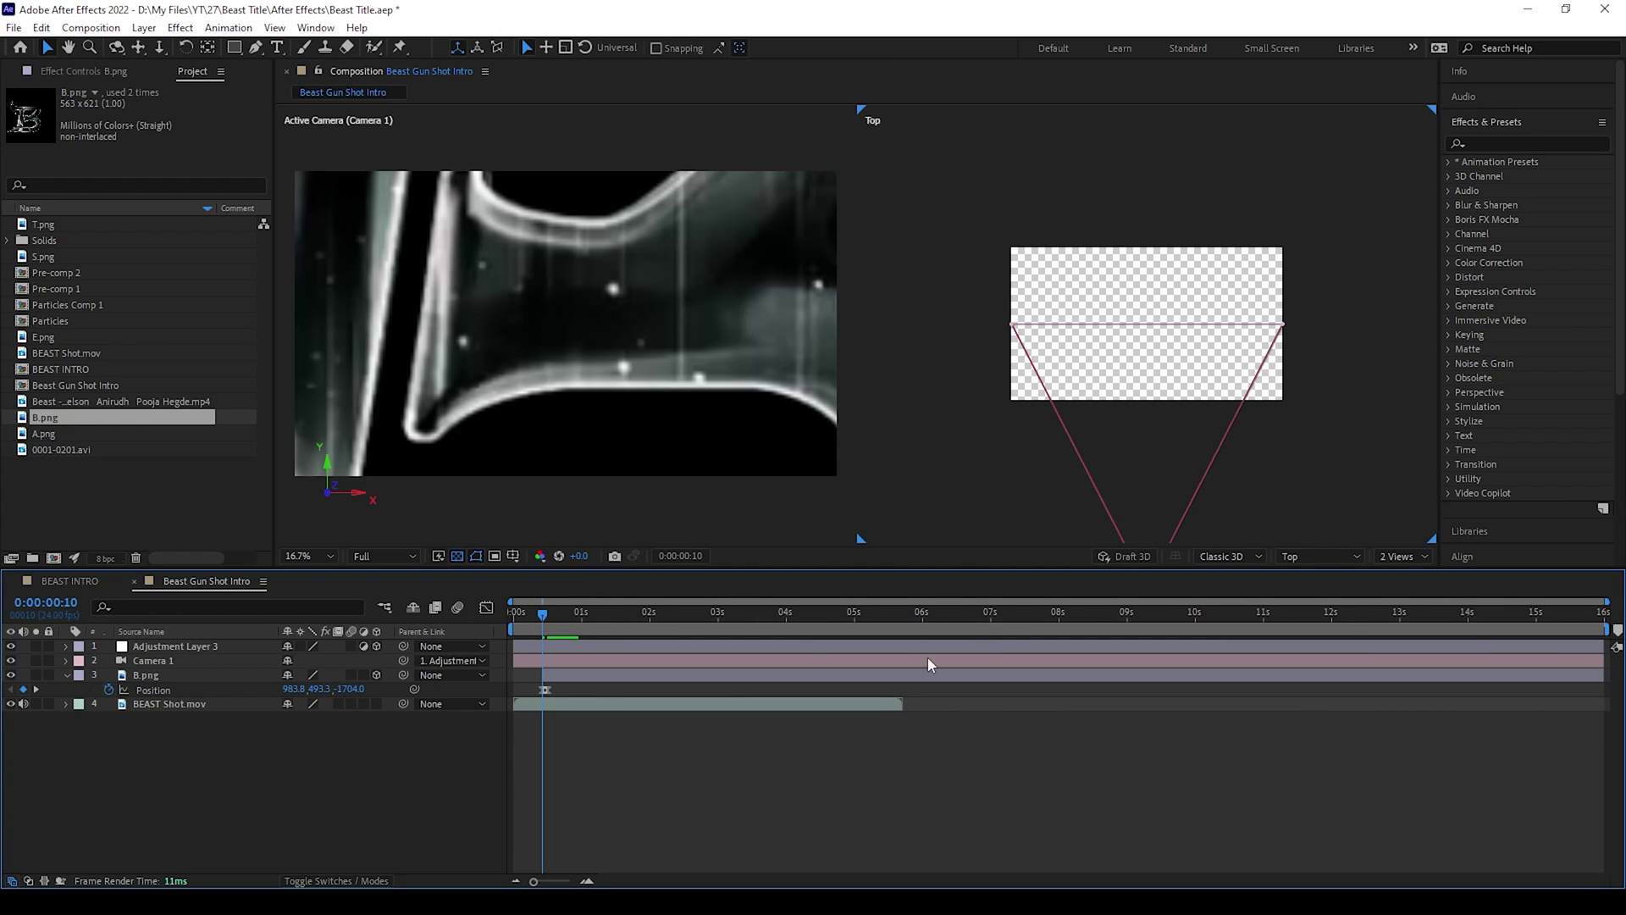
{"action": "left_click_drag", "start_coordinate": [544, 613], "coordinate": [571, 626]}
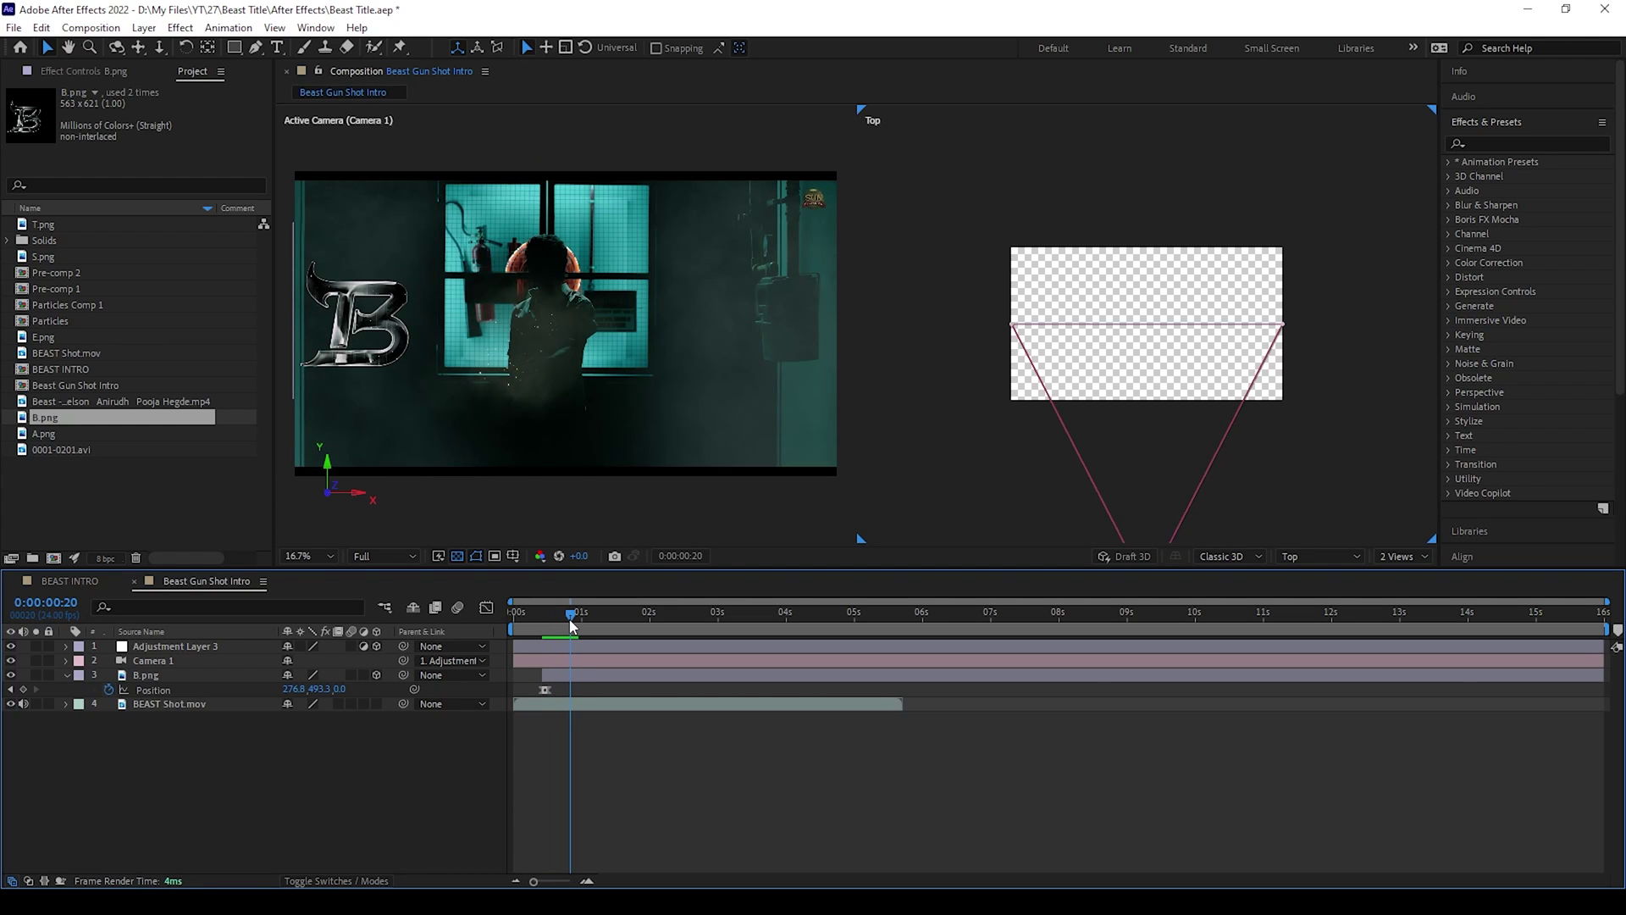
{"action": "left_click", "coordinate": [1457, 675]}
{"action": "left_click_drag", "start_coordinate": [1600, 675], "coordinate": [576, 687]}
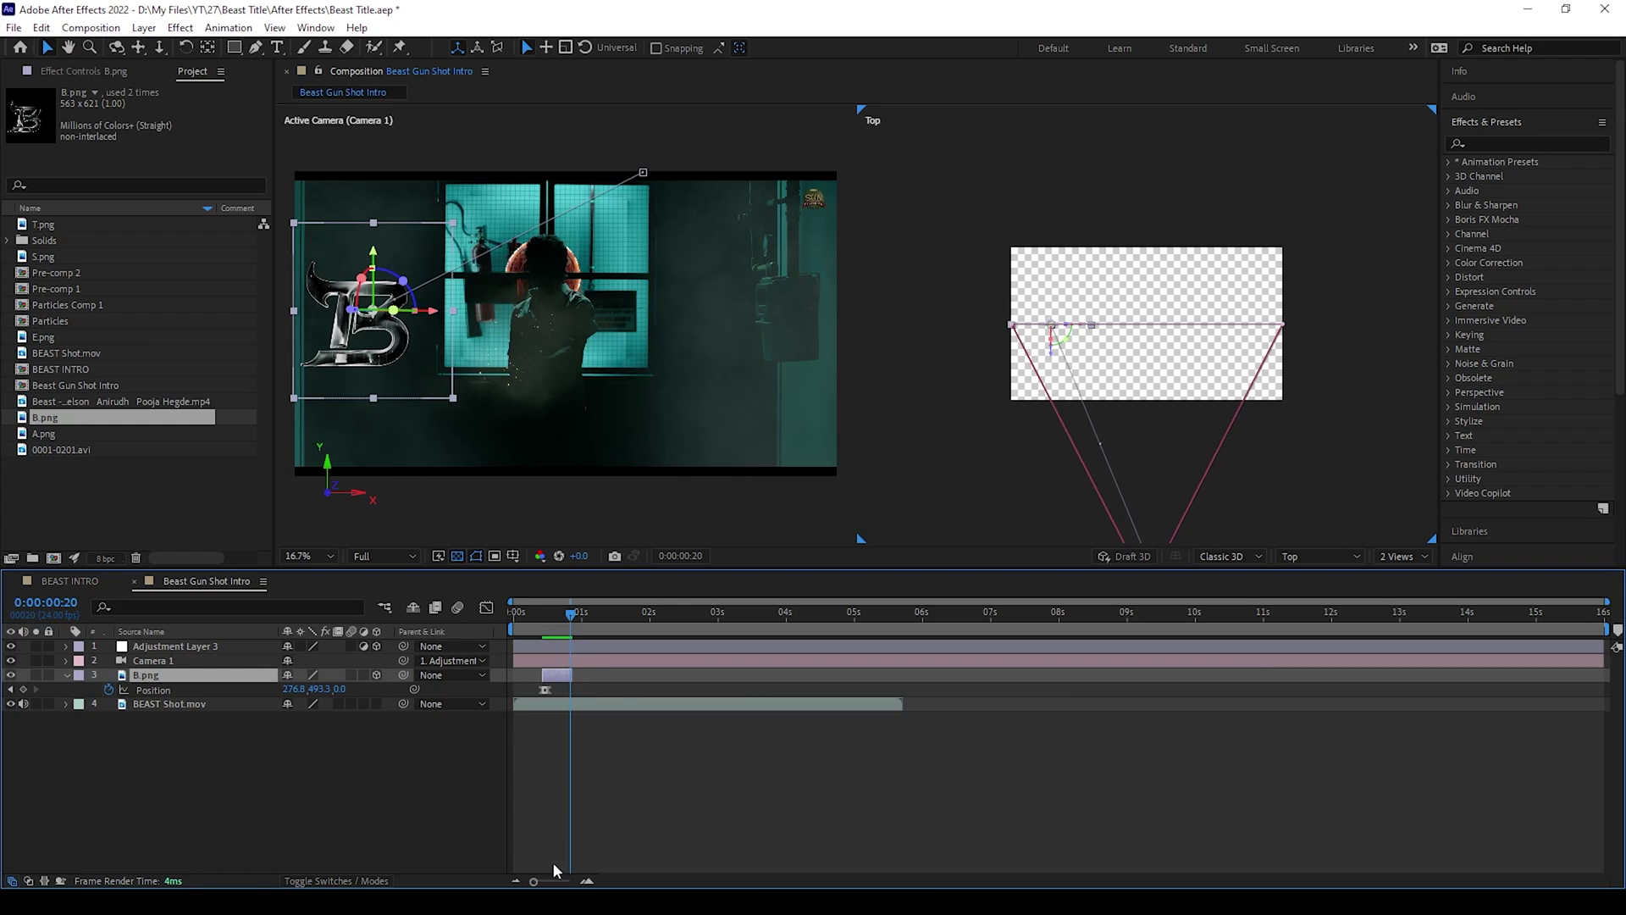
Reshape B.png's Position speed curve in the Graph Editor by adjusting the influence of the last keyframe.
{"action": "key", "text": "Home"}
{"action": "left_click_drag", "start_coordinate": [534, 881], "coordinate": [563, 882]}
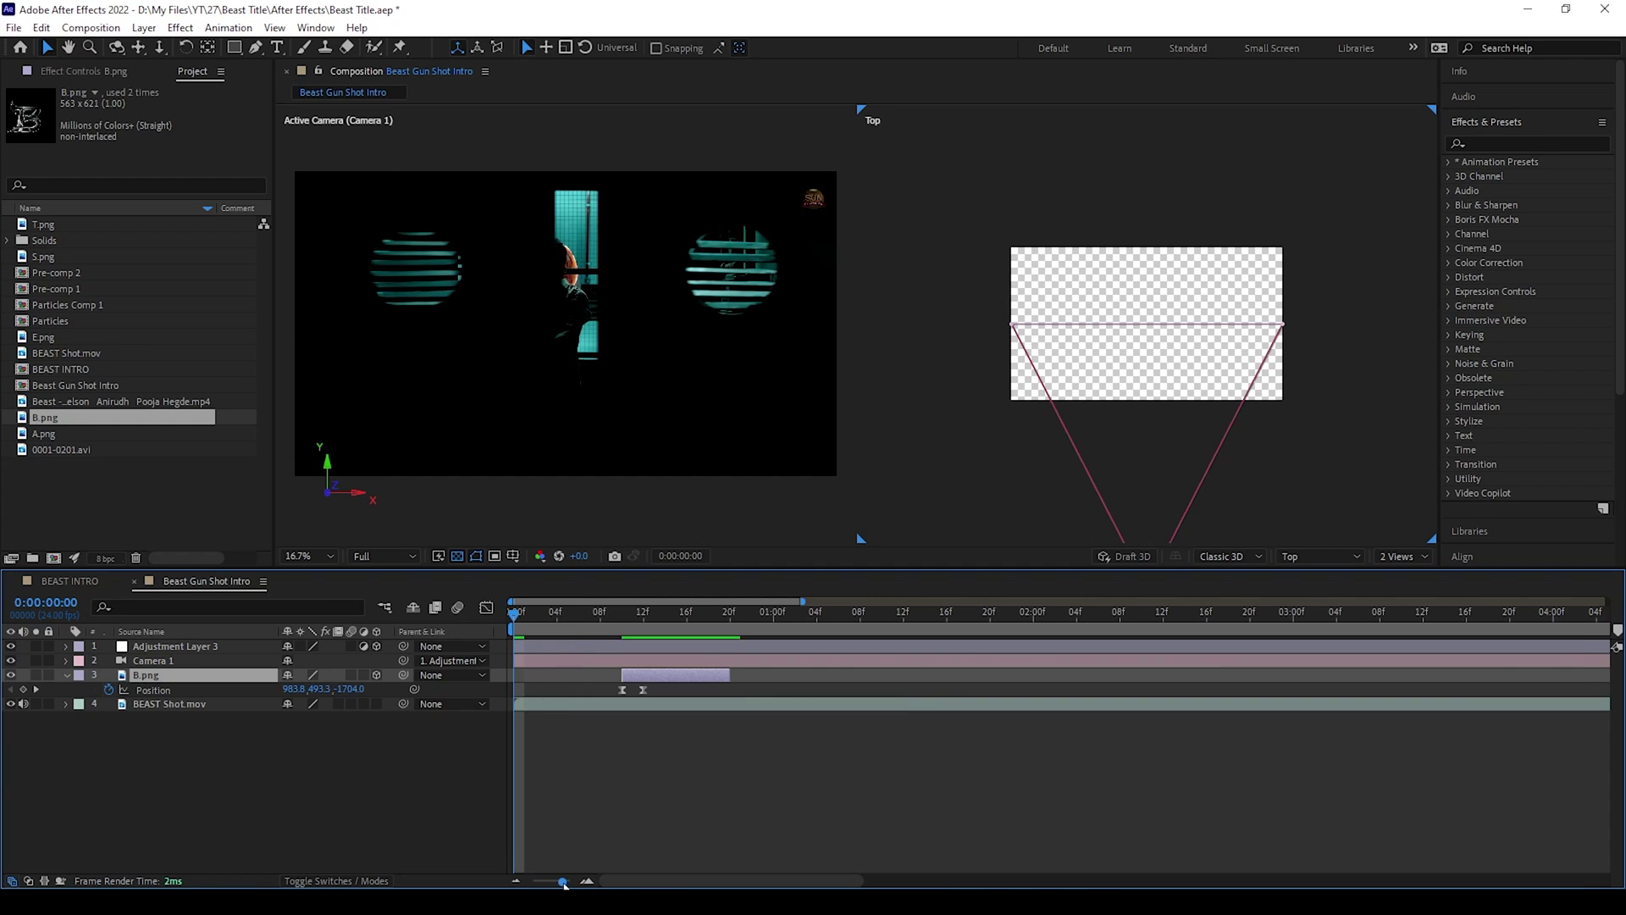
{"action": "left_click", "coordinate": [488, 609]}
{"action": "left_click_drag", "start_coordinate": [636, 844], "coordinate": [636, 842]}
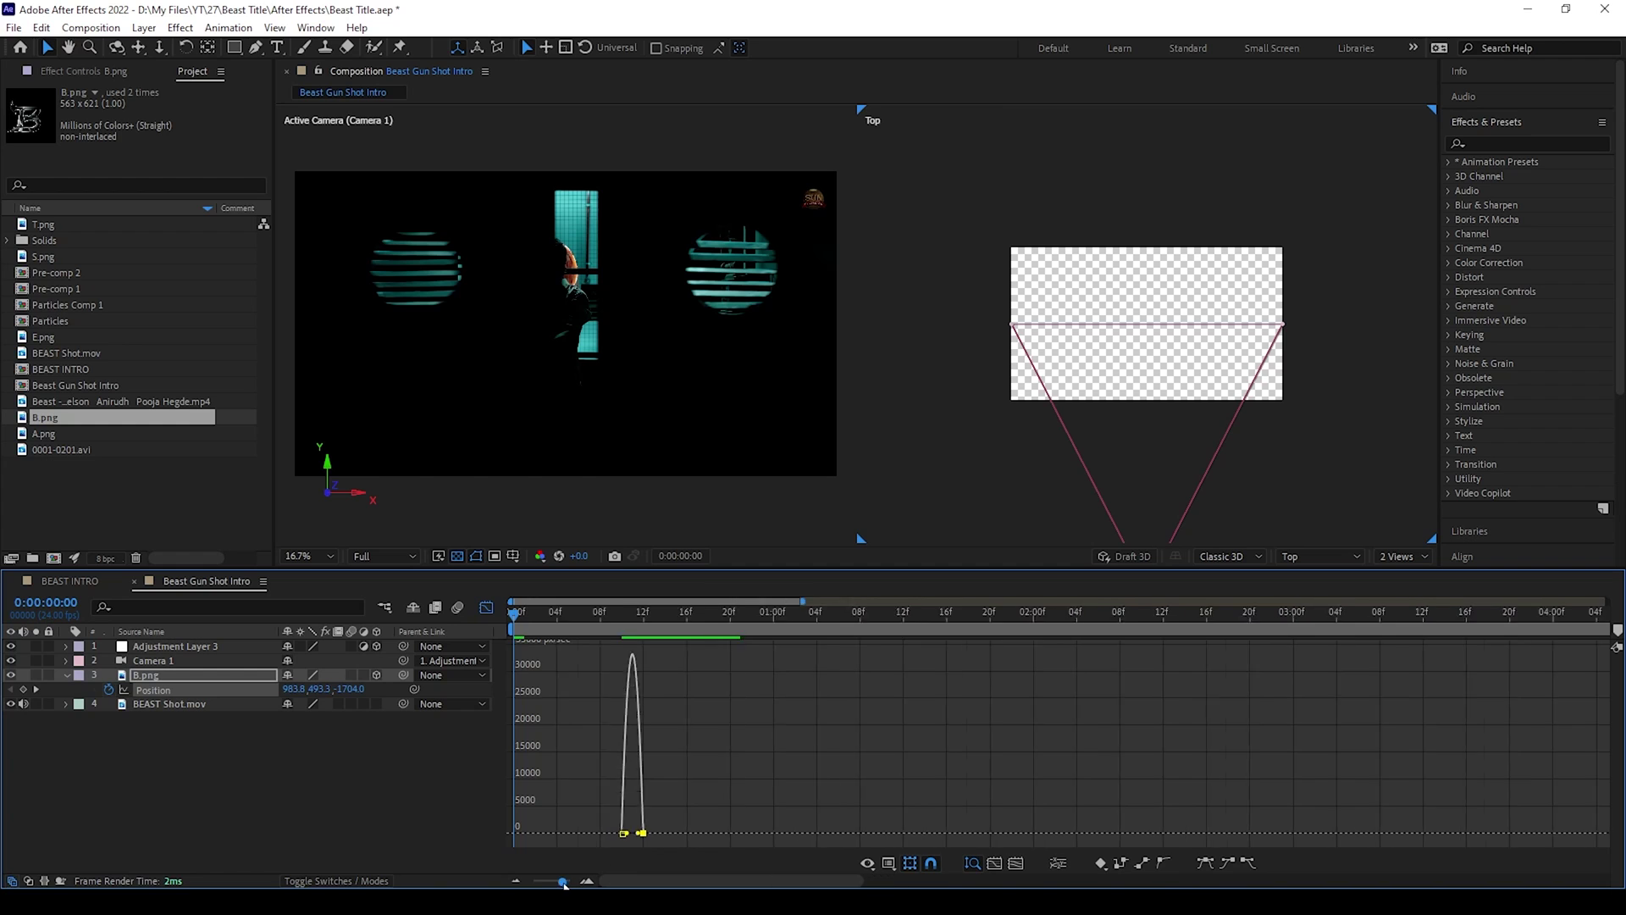
{"action": "left_click_drag", "start_coordinate": [563, 881], "coordinate": [569, 881]}
{"action": "left_click_drag", "start_coordinate": [1008, 833], "coordinate": [979, 833]}
{"action": "left_click", "coordinate": [486, 609]}
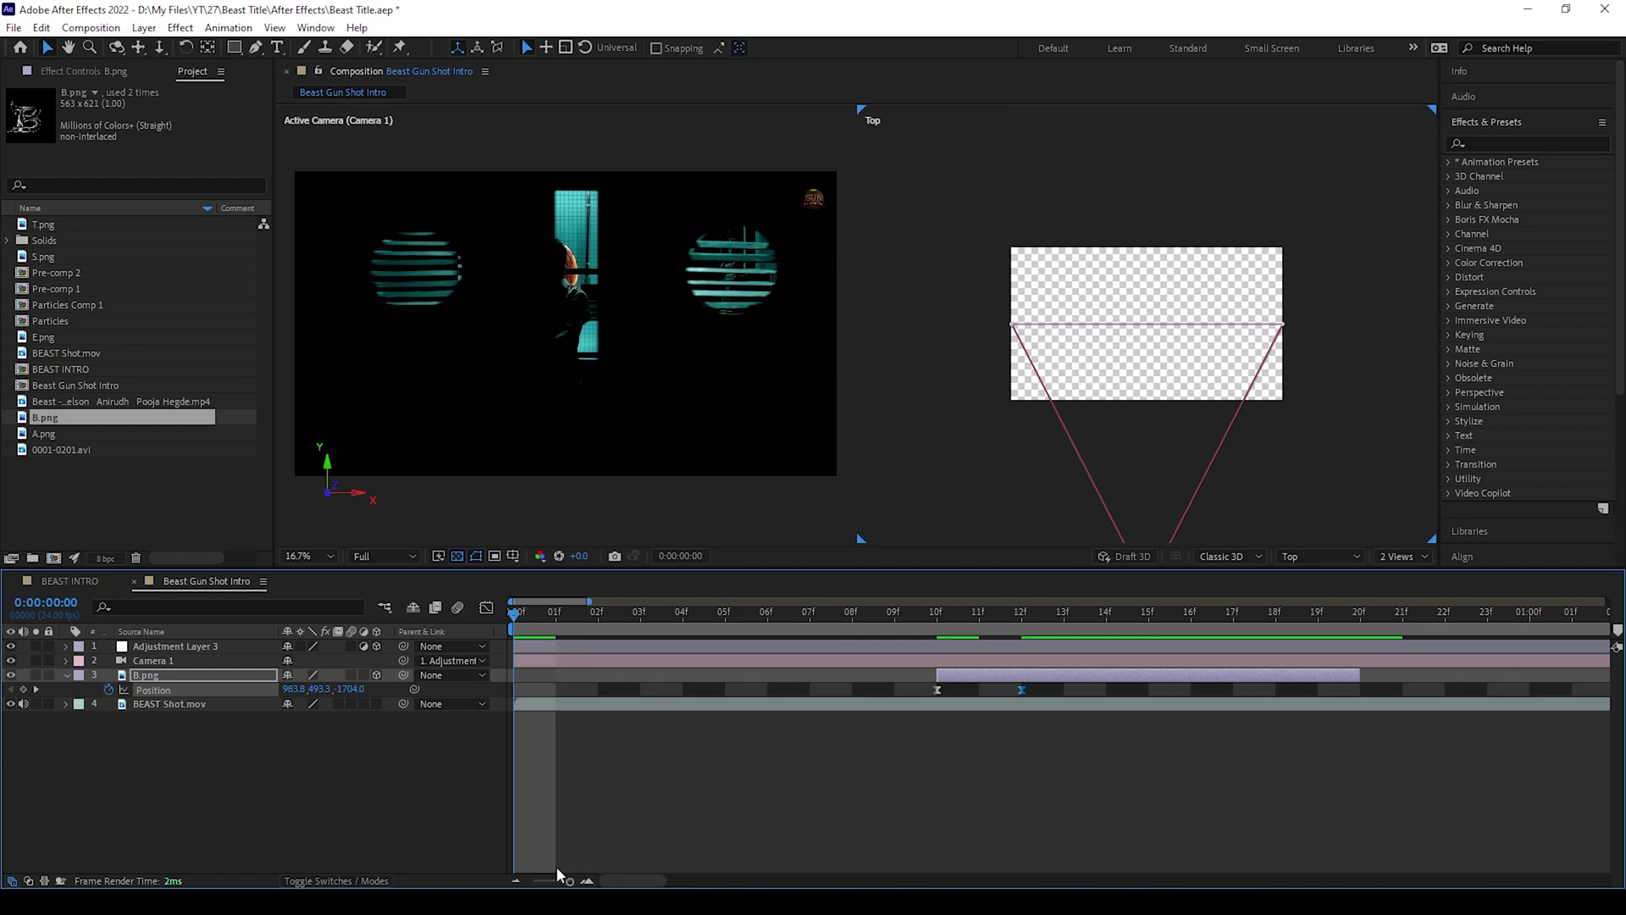
Enable motion blur for the B.png layer and the composition.
{"action": "mouse_move", "coordinate": [556, 867]}
{"action": "left_mouse_down"}
{"action": "mouse_move", "coordinate": [530, 877]}
{"action": "mouse_move", "coordinate": [558, 880]}
{"action": "left_mouse_up"}
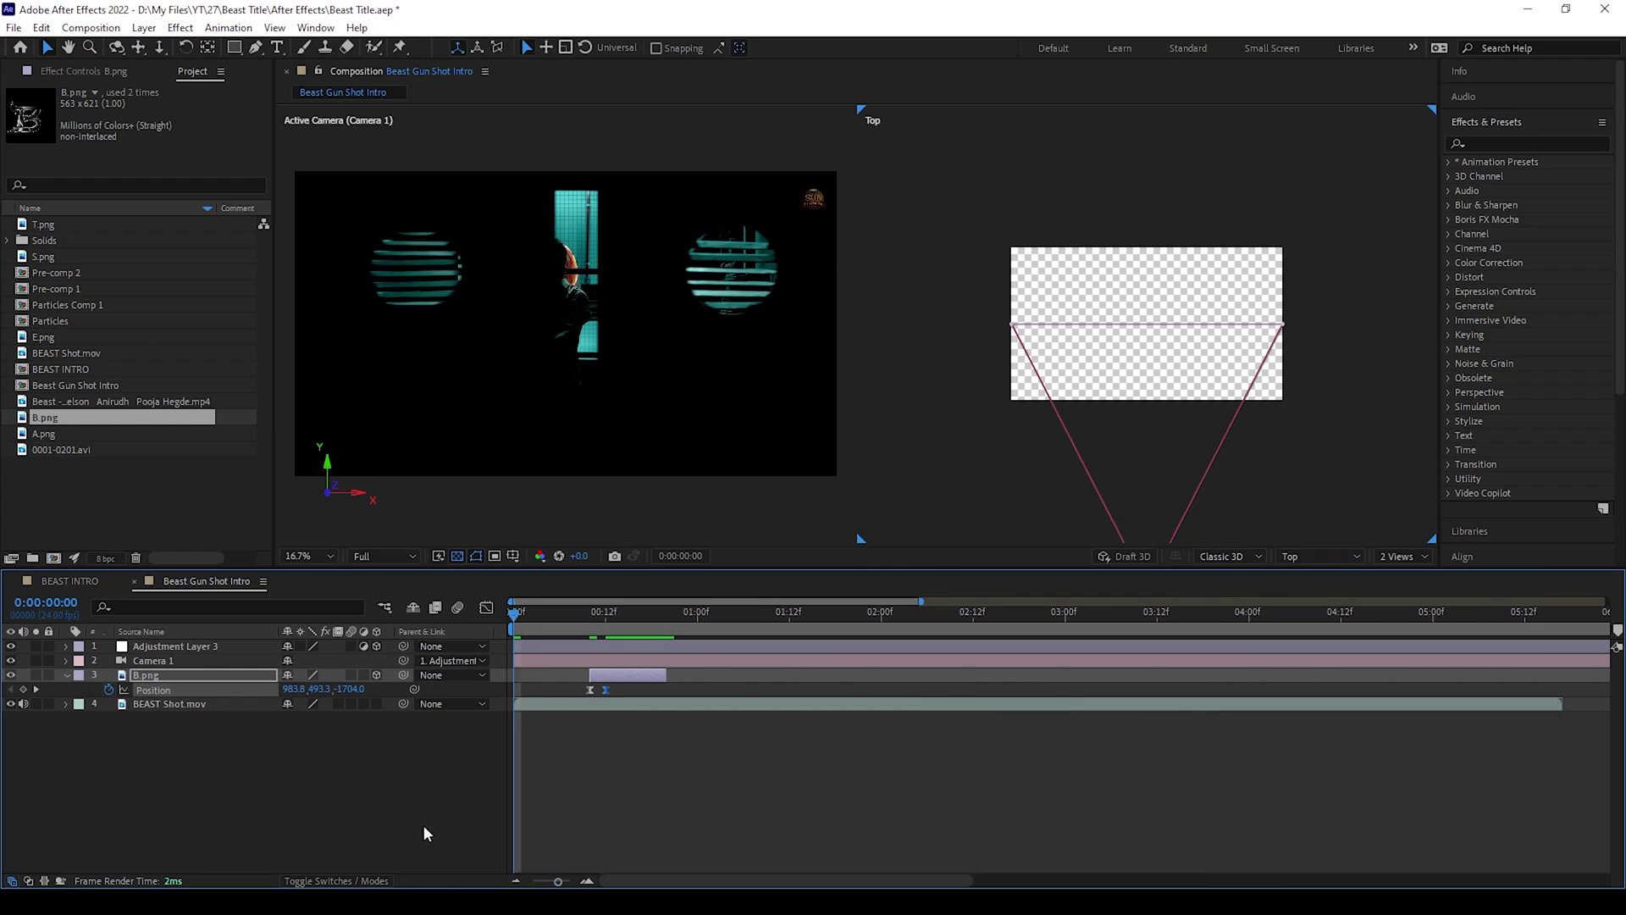
{"action": "left_click", "coordinate": [349, 675]}
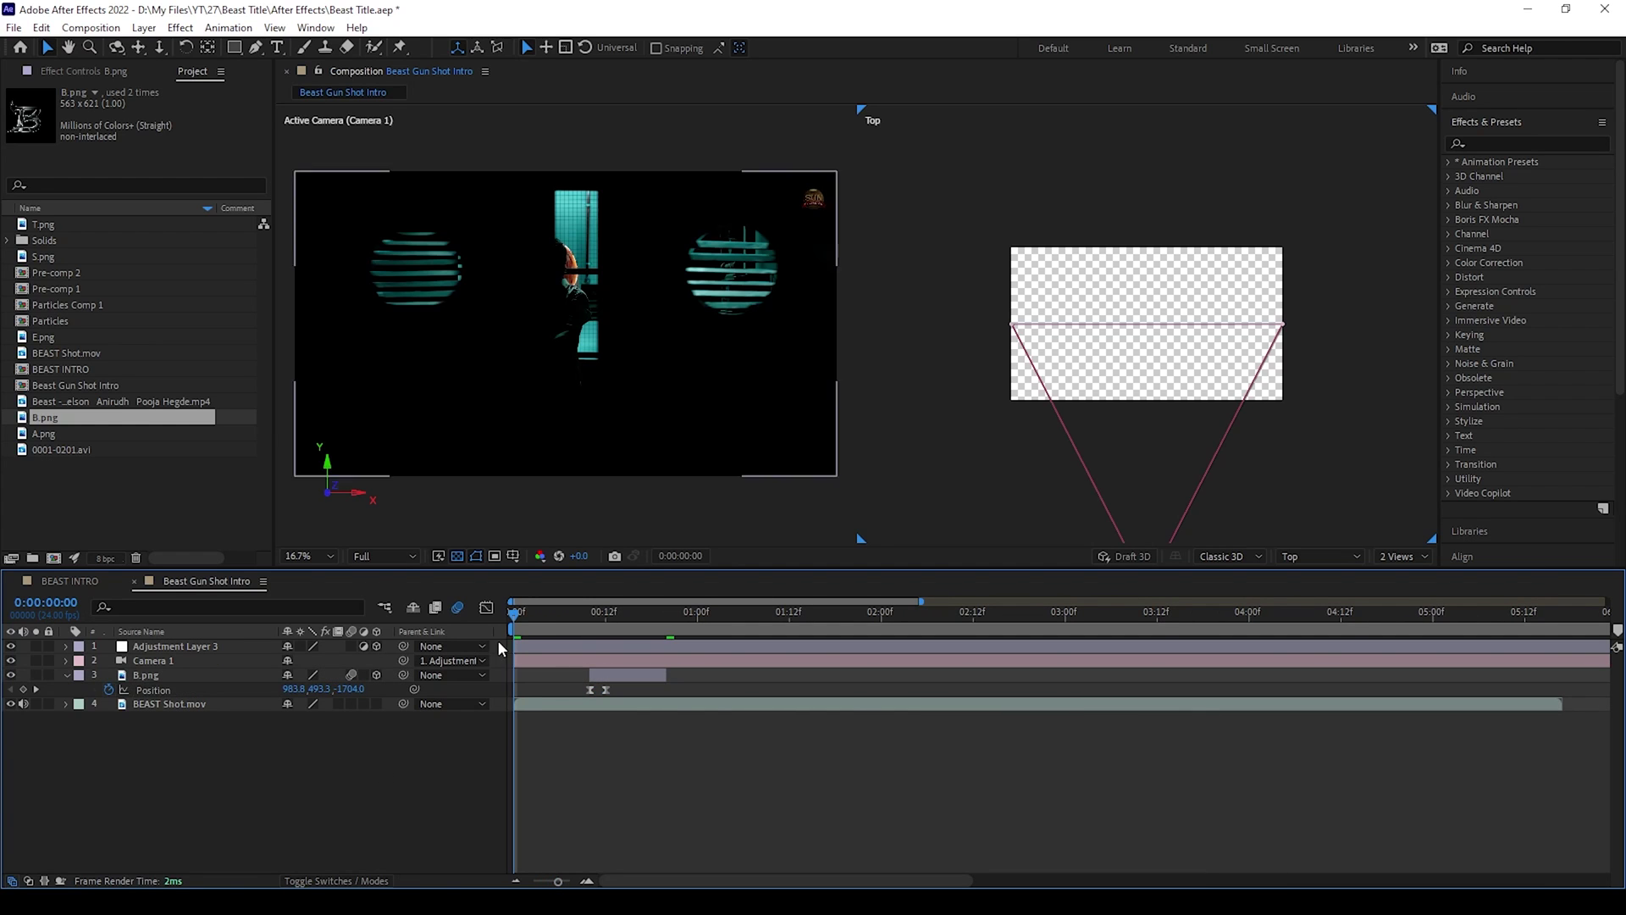
Add the Beast mp4 video beneath BEAST Shot.mov and preview the animation from the start.
{"action": "left_click", "coordinate": [93, 403]}
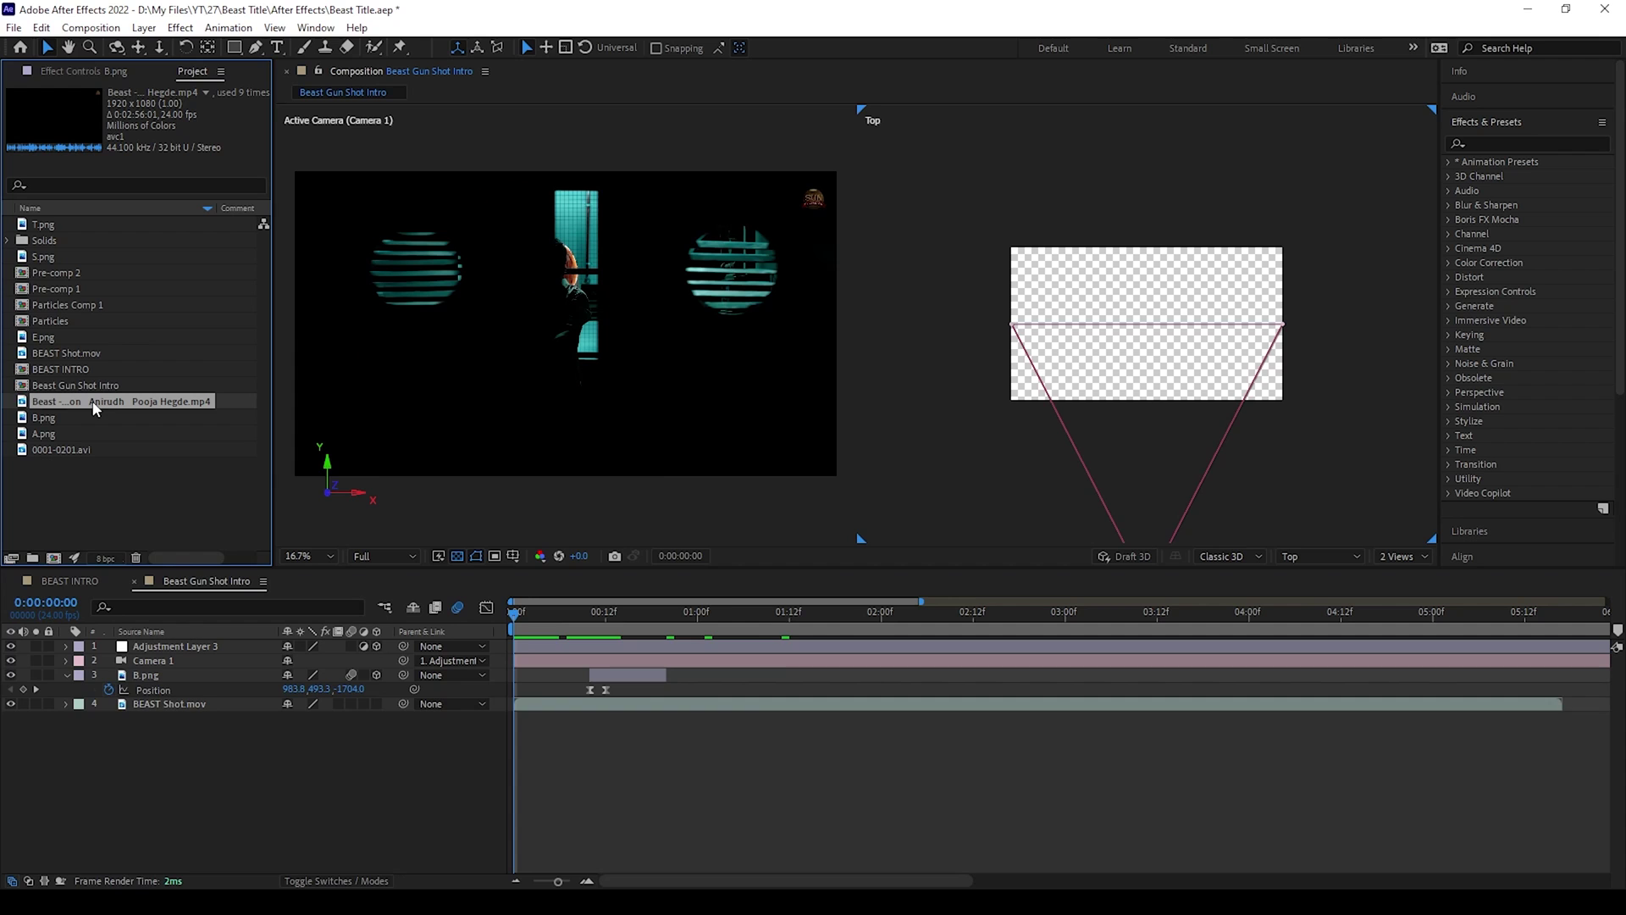
{"action": "left_click_drag", "start_coordinate": [94, 408], "coordinate": [156, 724]}
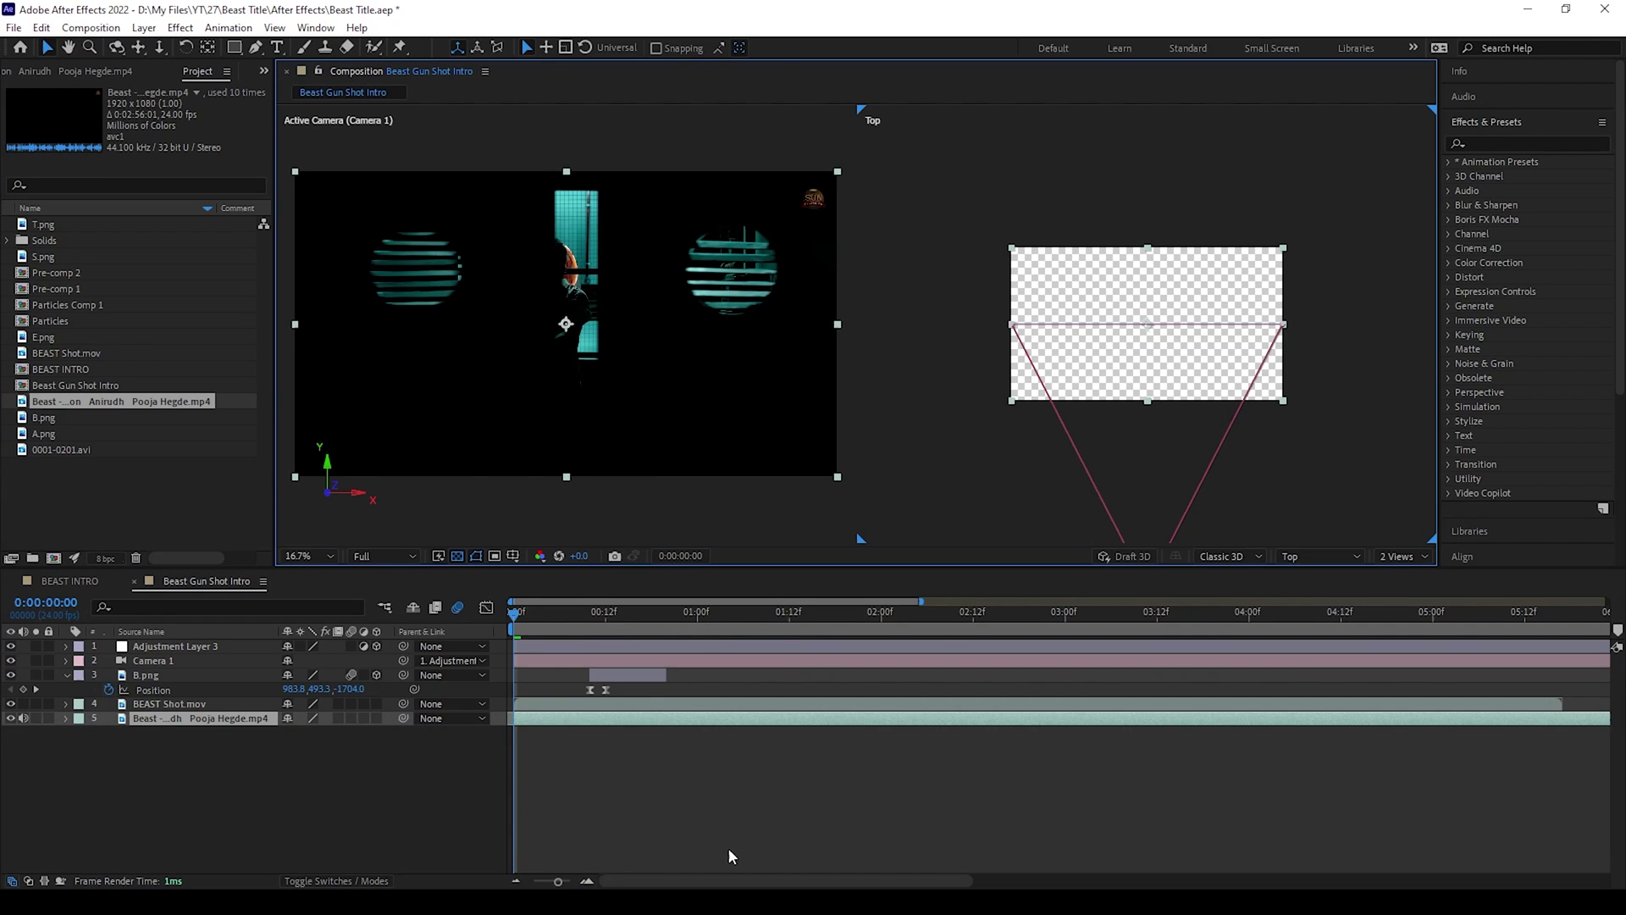
{"action": "key", "text": "space"}
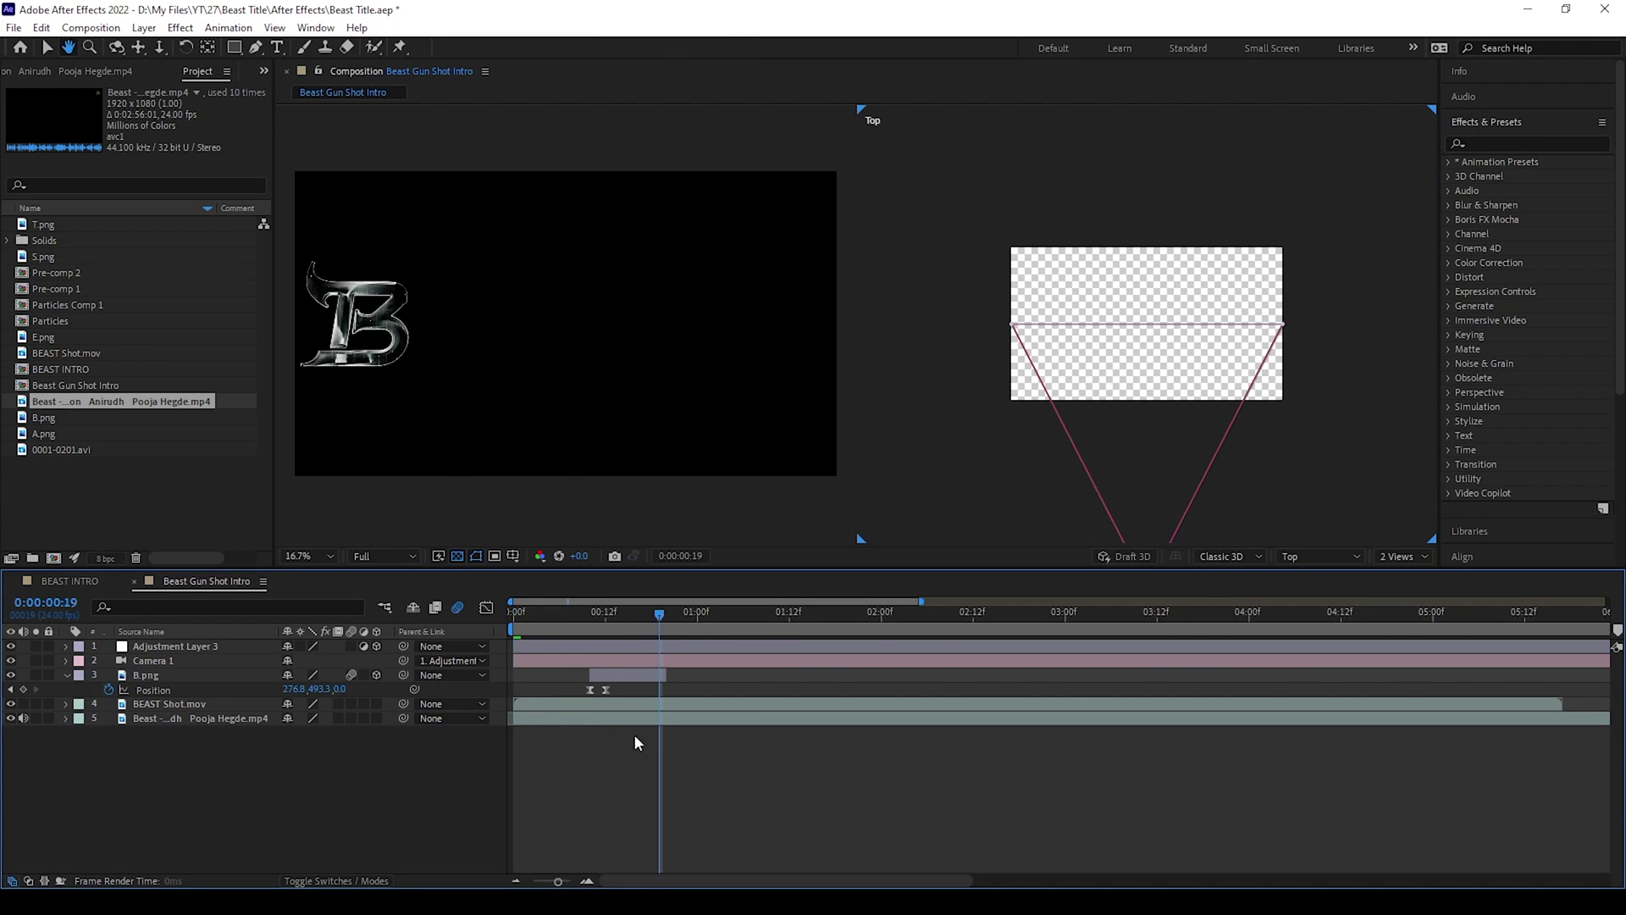
Turn off motion blur on B.png and shift its frame 10 Position to about 913.7, 504.6, -1704.
{"action": "left_click", "coordinate": [590, 623]}
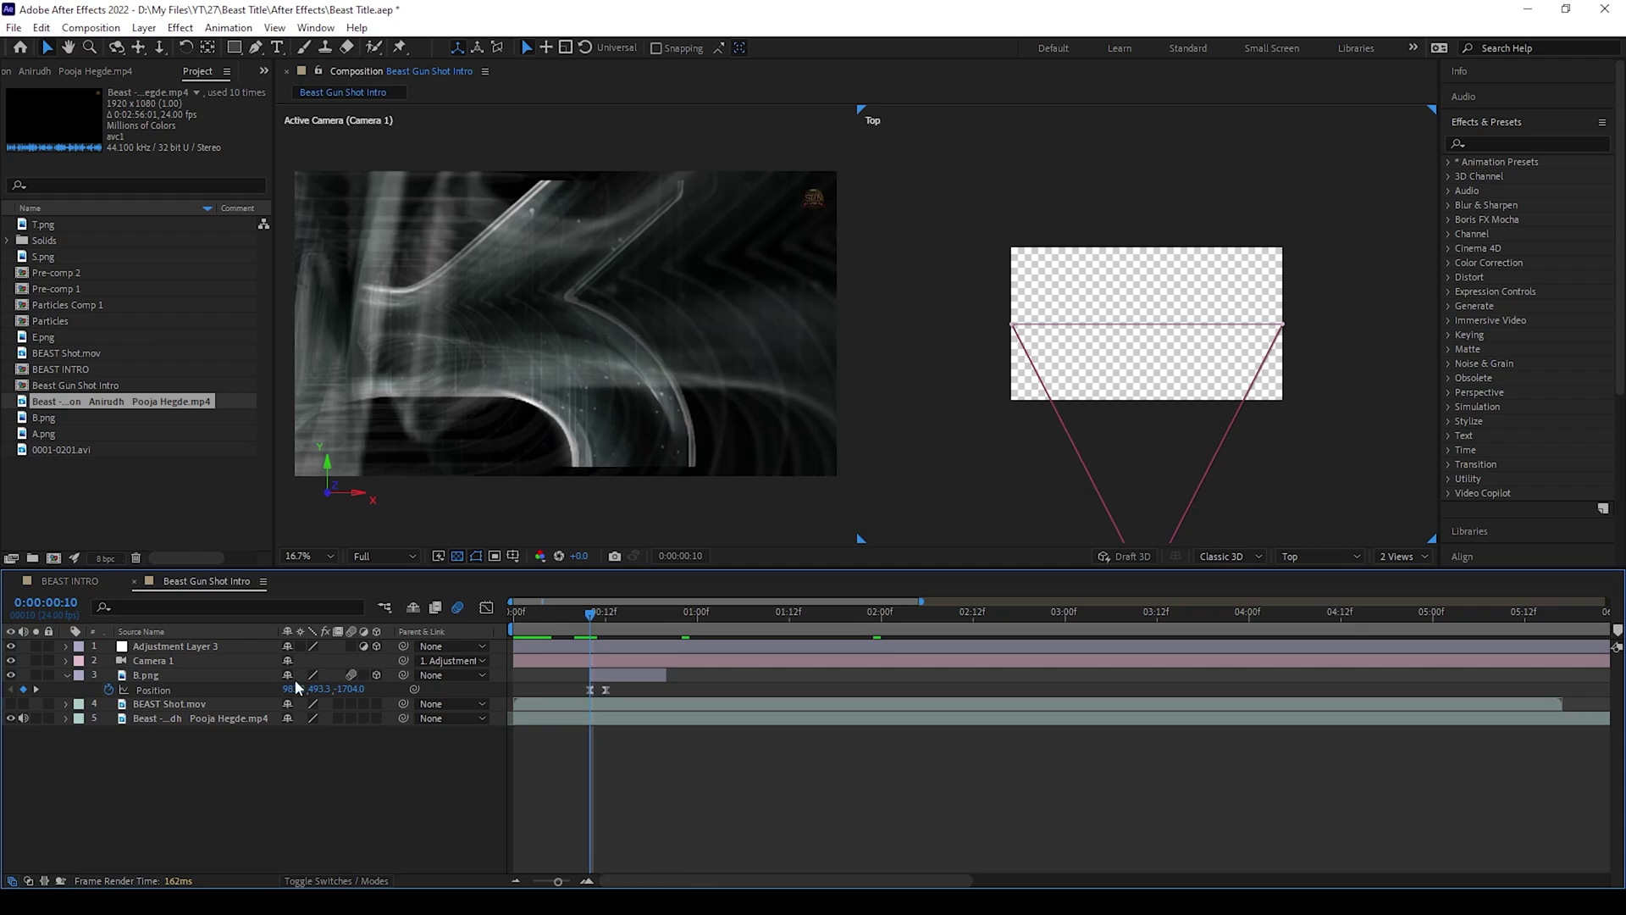
{"action": "left_click", "coordinate": [352, 672]}
{"action": "left_click", "coordinate": [207, 678]}
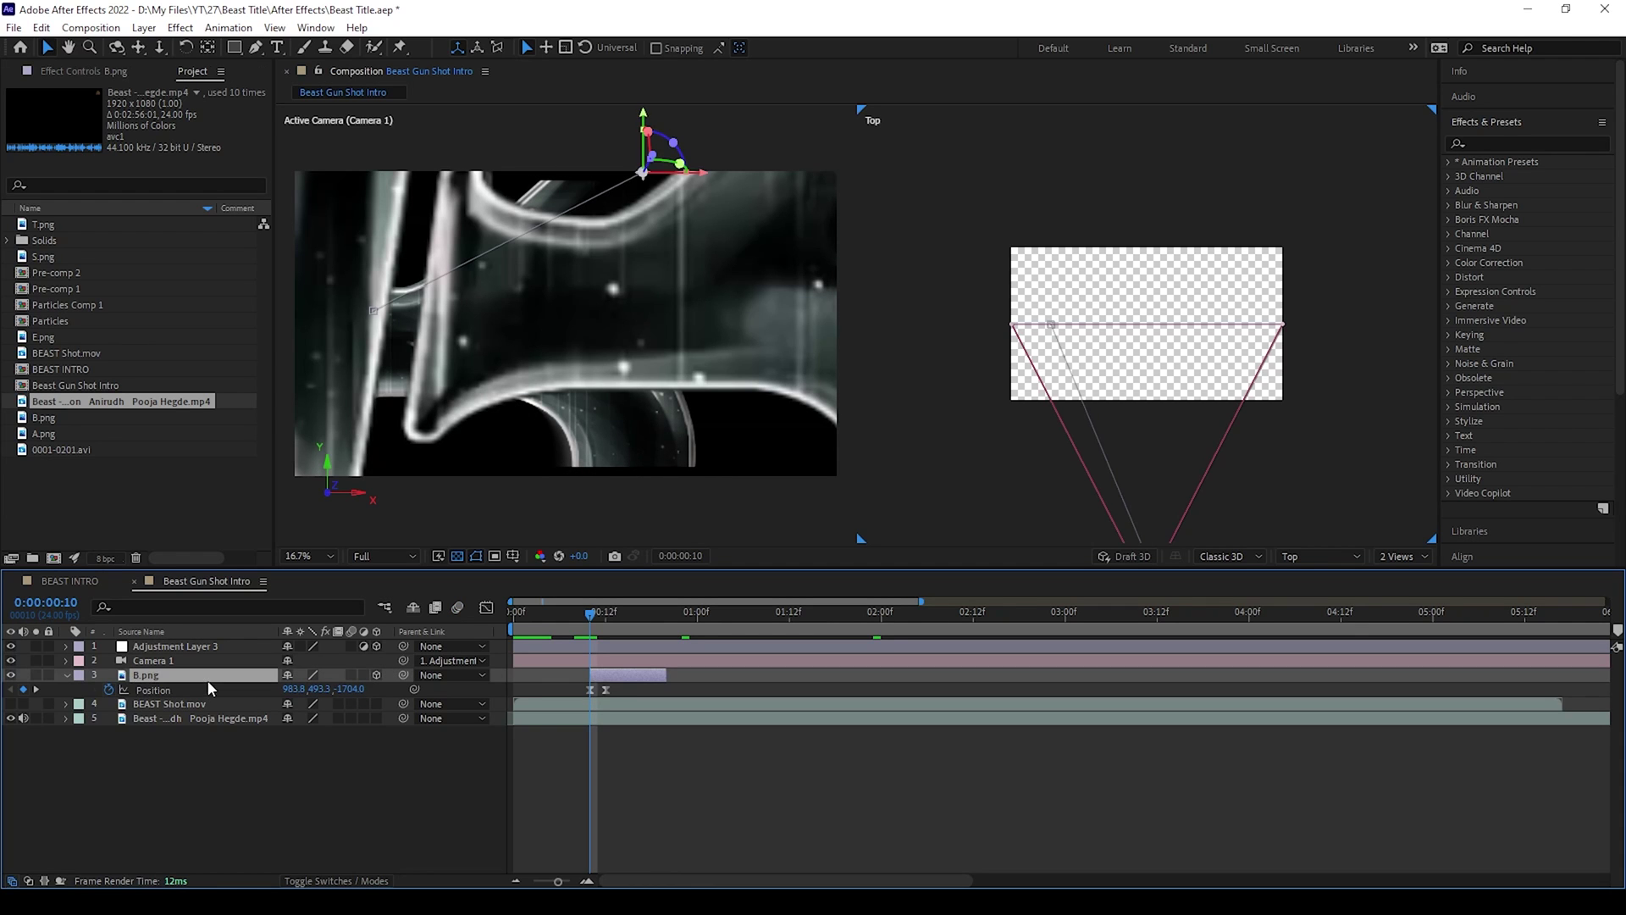
{"action": "left_click_drag", "start_coordinate": [686, 311], "coordinate": [462, 343]}
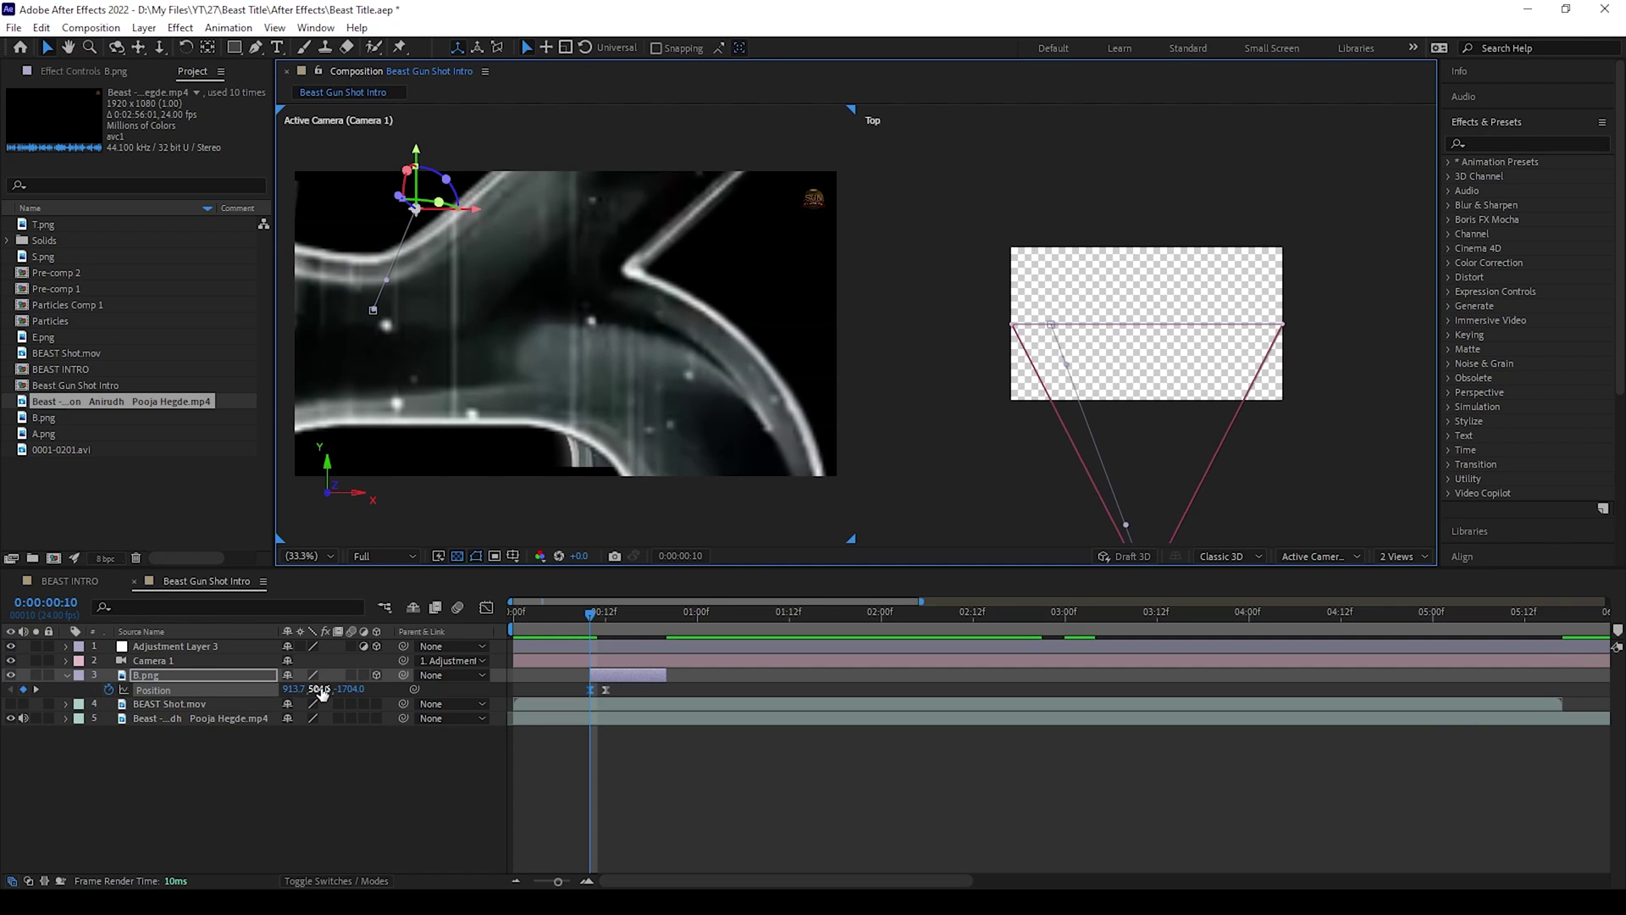
Move B.png's starting position farther from the camera in the Top view and reposition the letter in the camera view.
{"action": "scroll", "coordinate": [1131, 527], "scroll_direction": "down", "scroll_amount": 3}
{"action": "scroll", "coordinate": [1150, 437], "scroll_direction": "up", "scroll_amount": 6}
{"action": "key", "text": "v"}
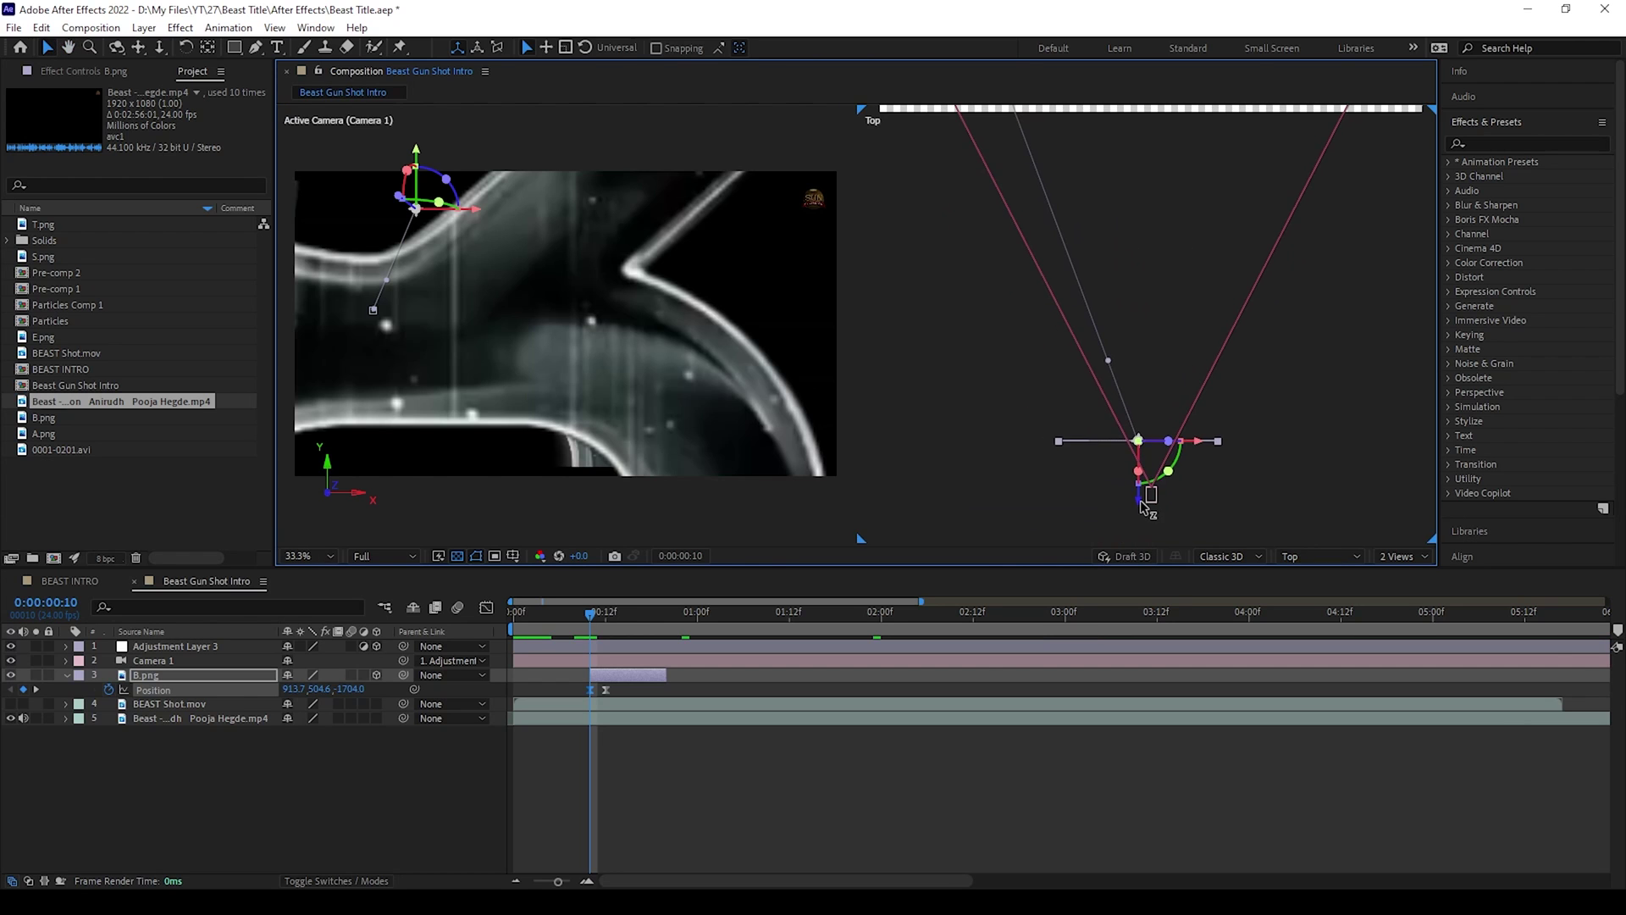
{"action": "left_click_drag", "start_coordinate": [1141, 503], "coordinate": [1185, 468]}
{"action": "left_click_drag", "start_coordinate": [633, 361], "coordinate": [570, 370]}
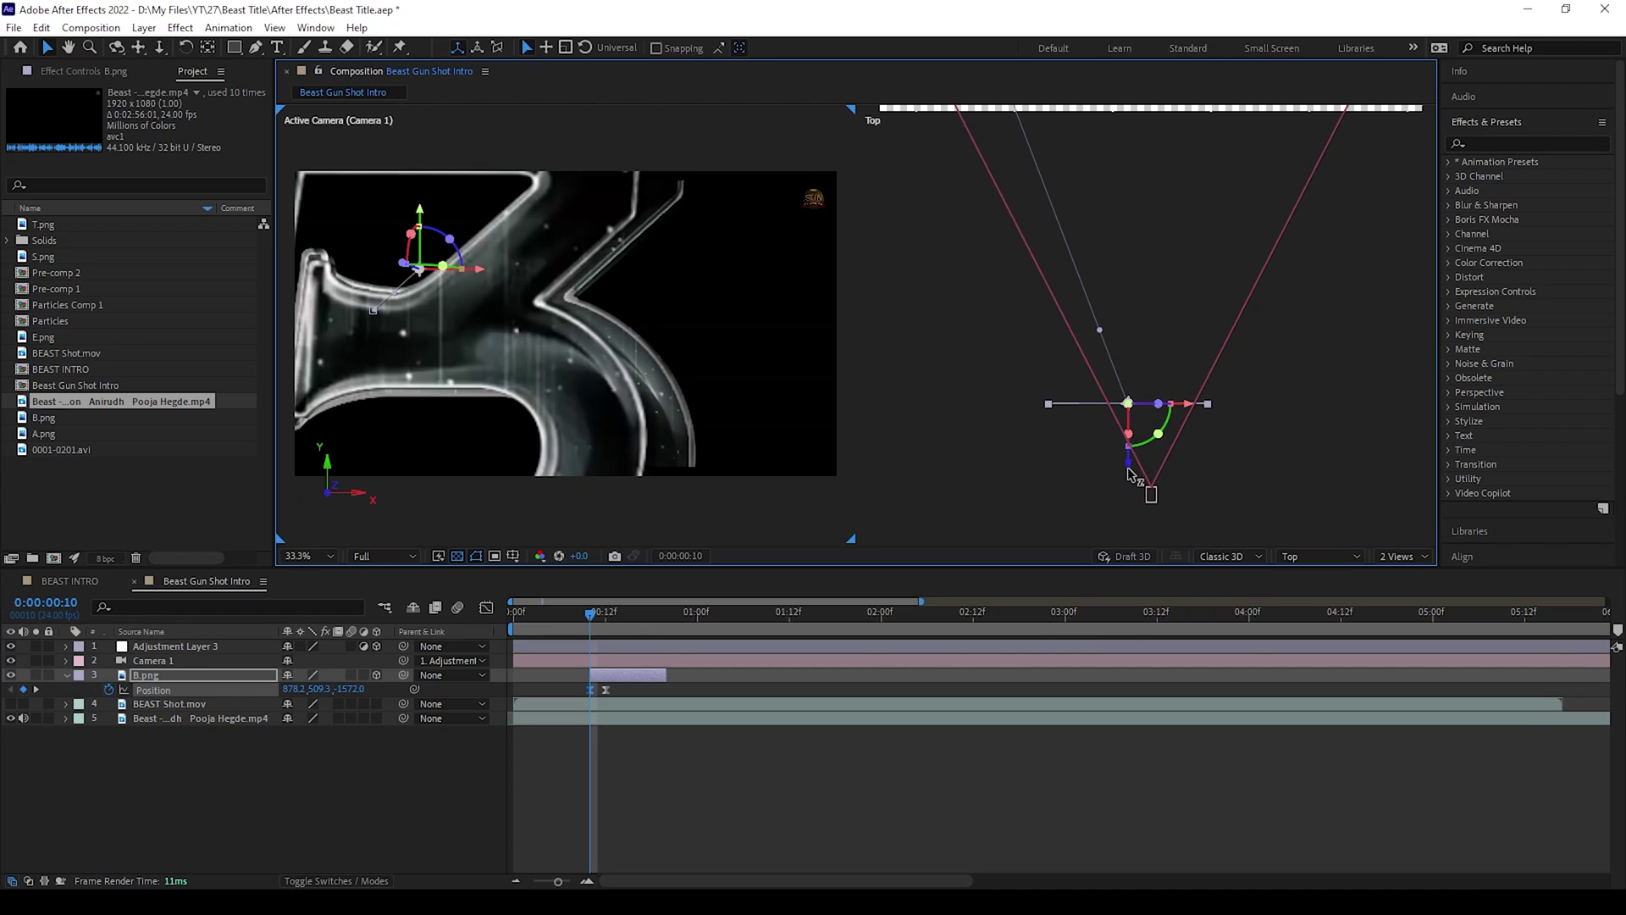
{"action": "left_click_drag", "start_coordinate": [1122, 457], "coordinate": [1133, 470]}
{"action": "left_click_drag", "start_coordinate": [557, 402], "coordinate": [511, 397]}
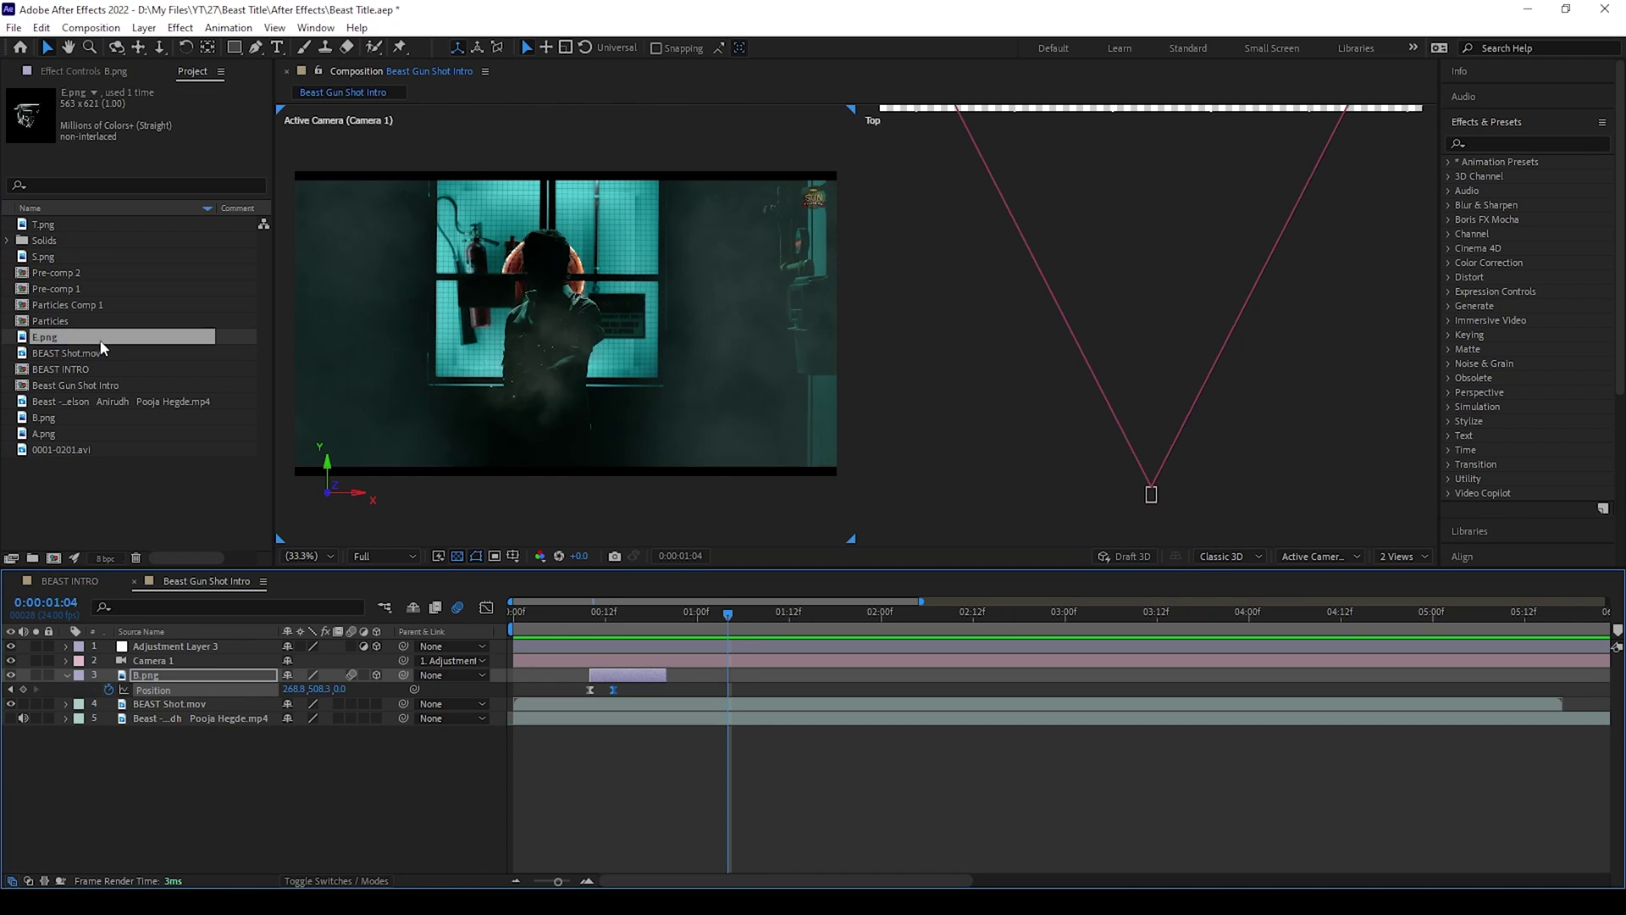
Add E.png to the composition directly above B.png.
{"action": "left_click_drag", "start_coordinate": [101, 348], "coordinate": [193, 668]}
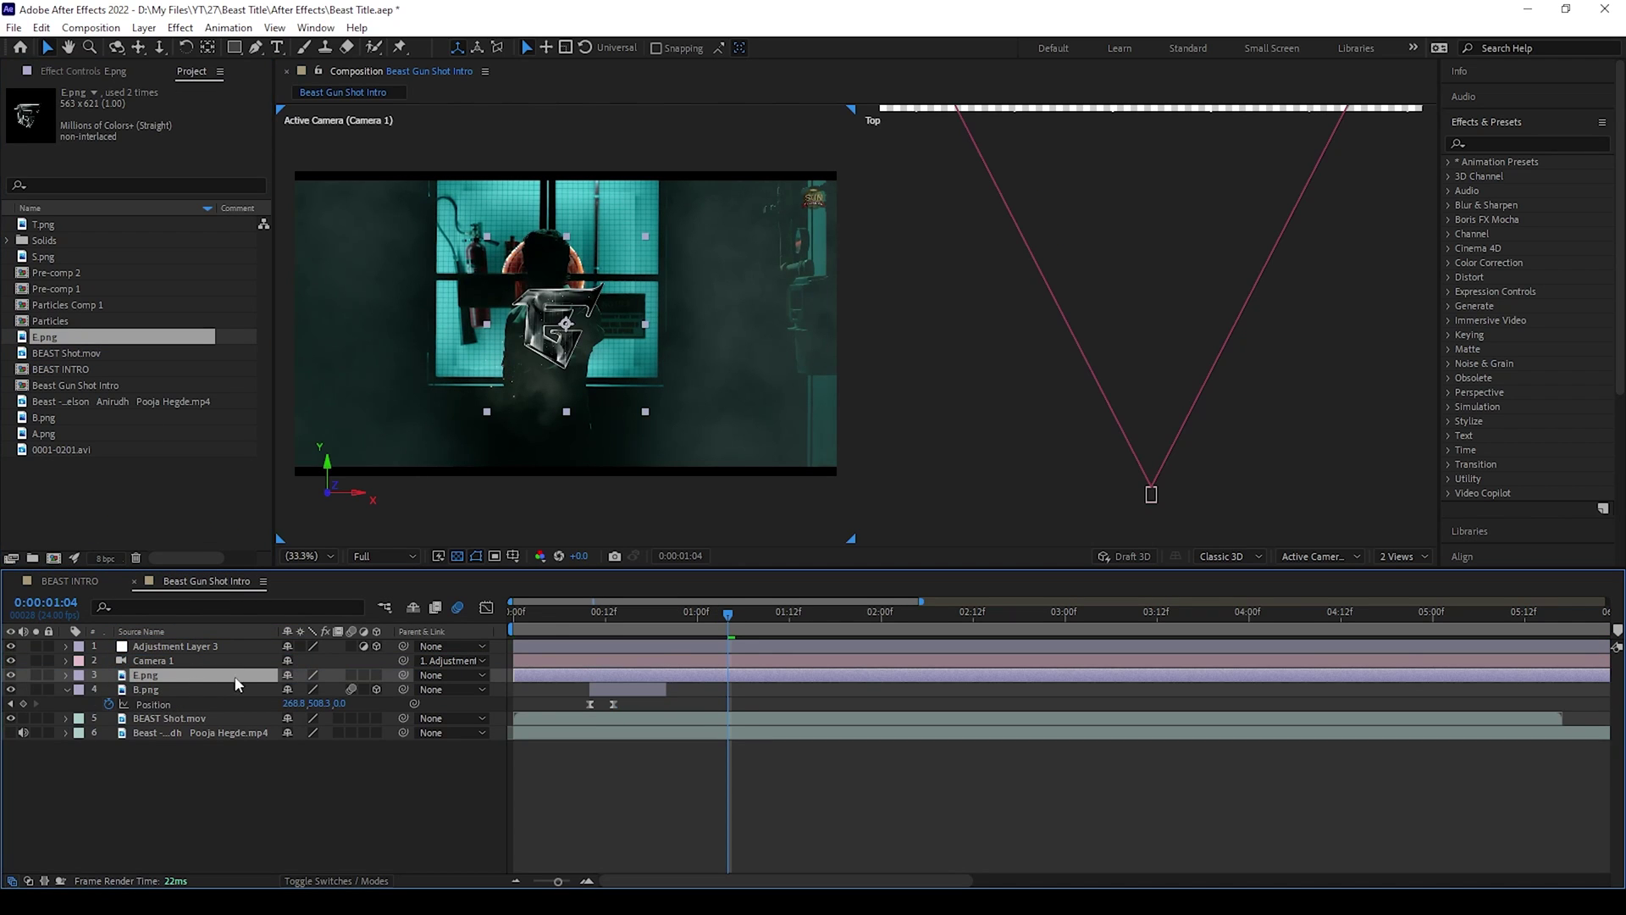
Trim E.png in the timeline so it runs from 0:00:01:05 to 0:00:01:15.
{"action": "left_click", "coordinate": [733, 623]}
{"action": "left_click_drag", "start_coordinate": [514, 675], "coordinate": [709, 697]}
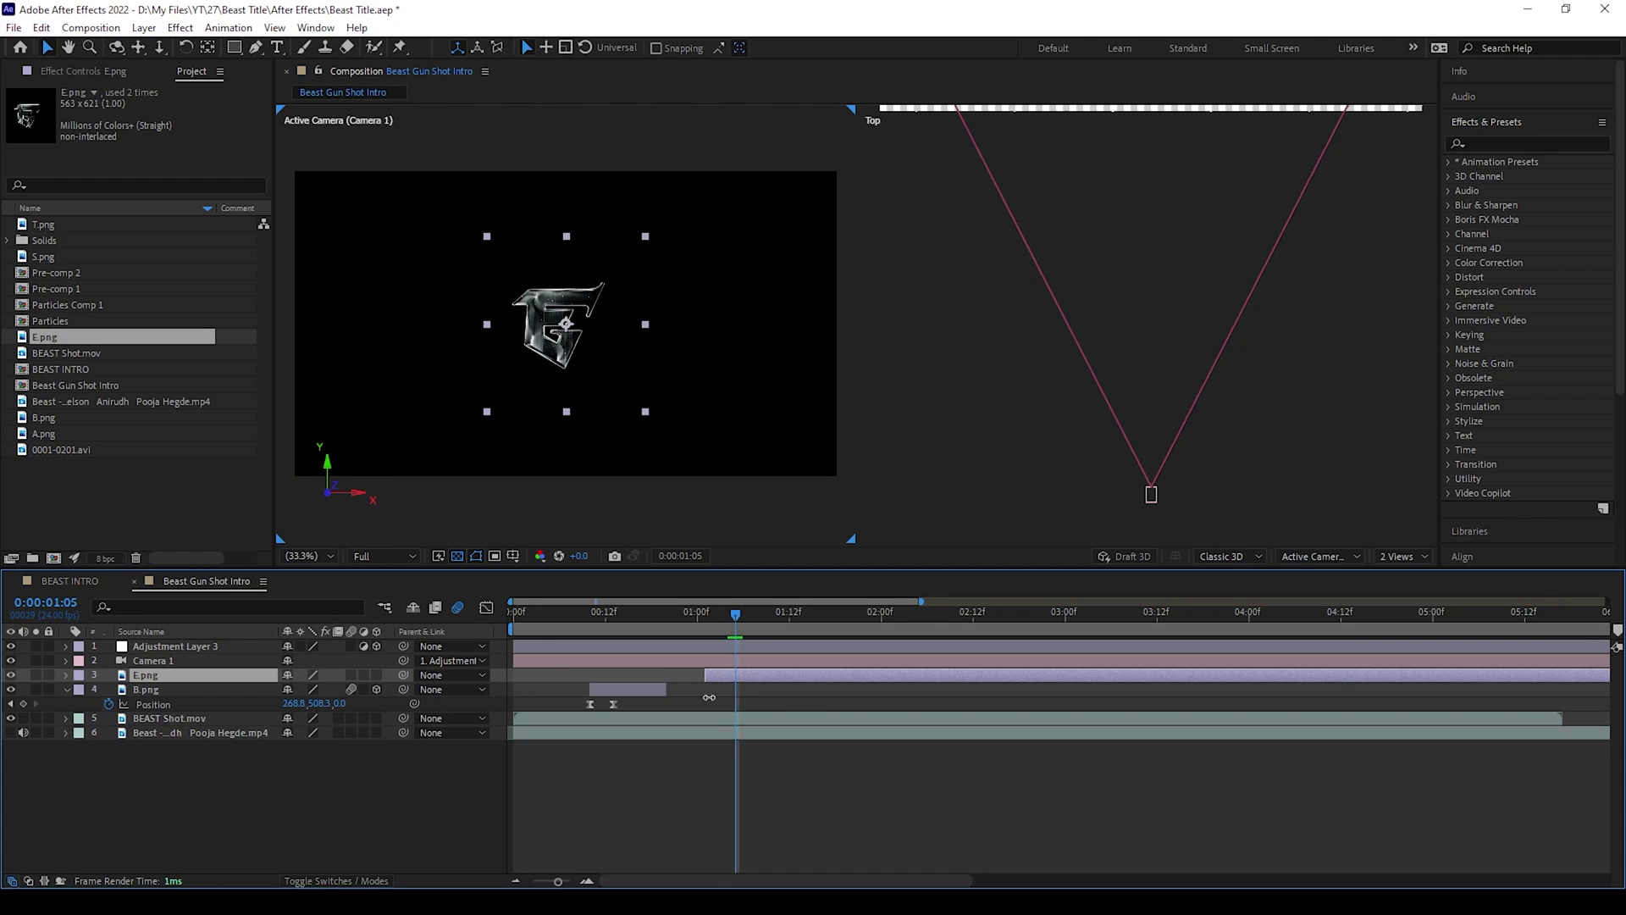
{"action": "left_click_drag", "start_coordinate": [790, 625], "coordinate": [814, 624]}
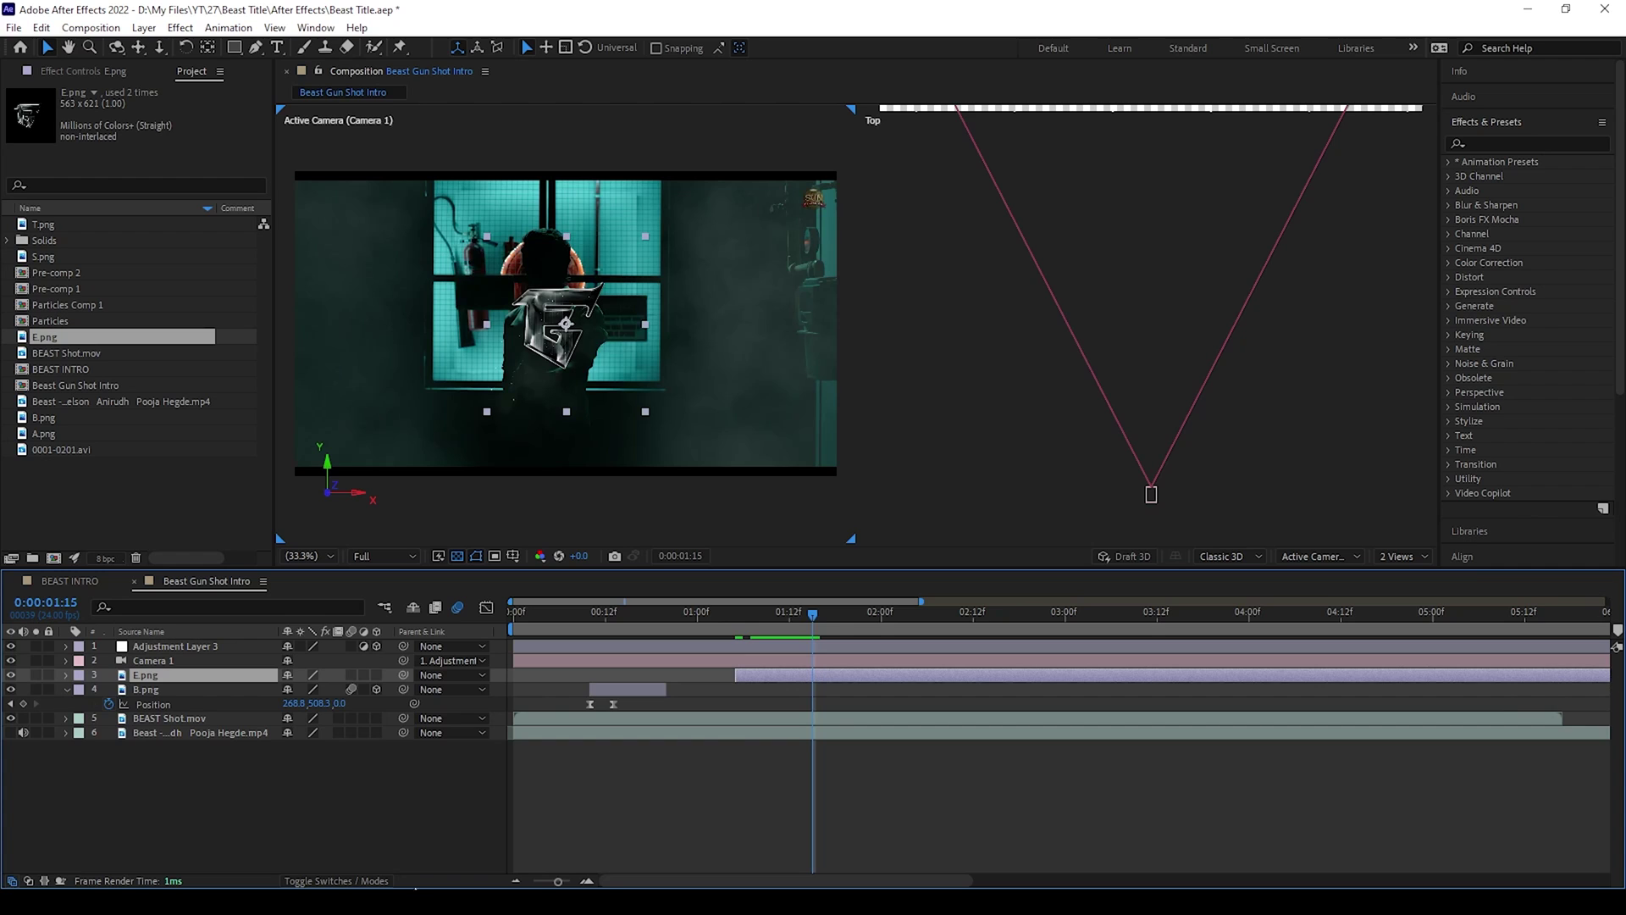
{"action": "left_click", "coordinate": [541, 882]}
{"action": "left_click_drag", "start_coordinate": [1605, 672], "coordinate": [627, 687]}
{"action": "left_click", "coordinate": [563, 882]}
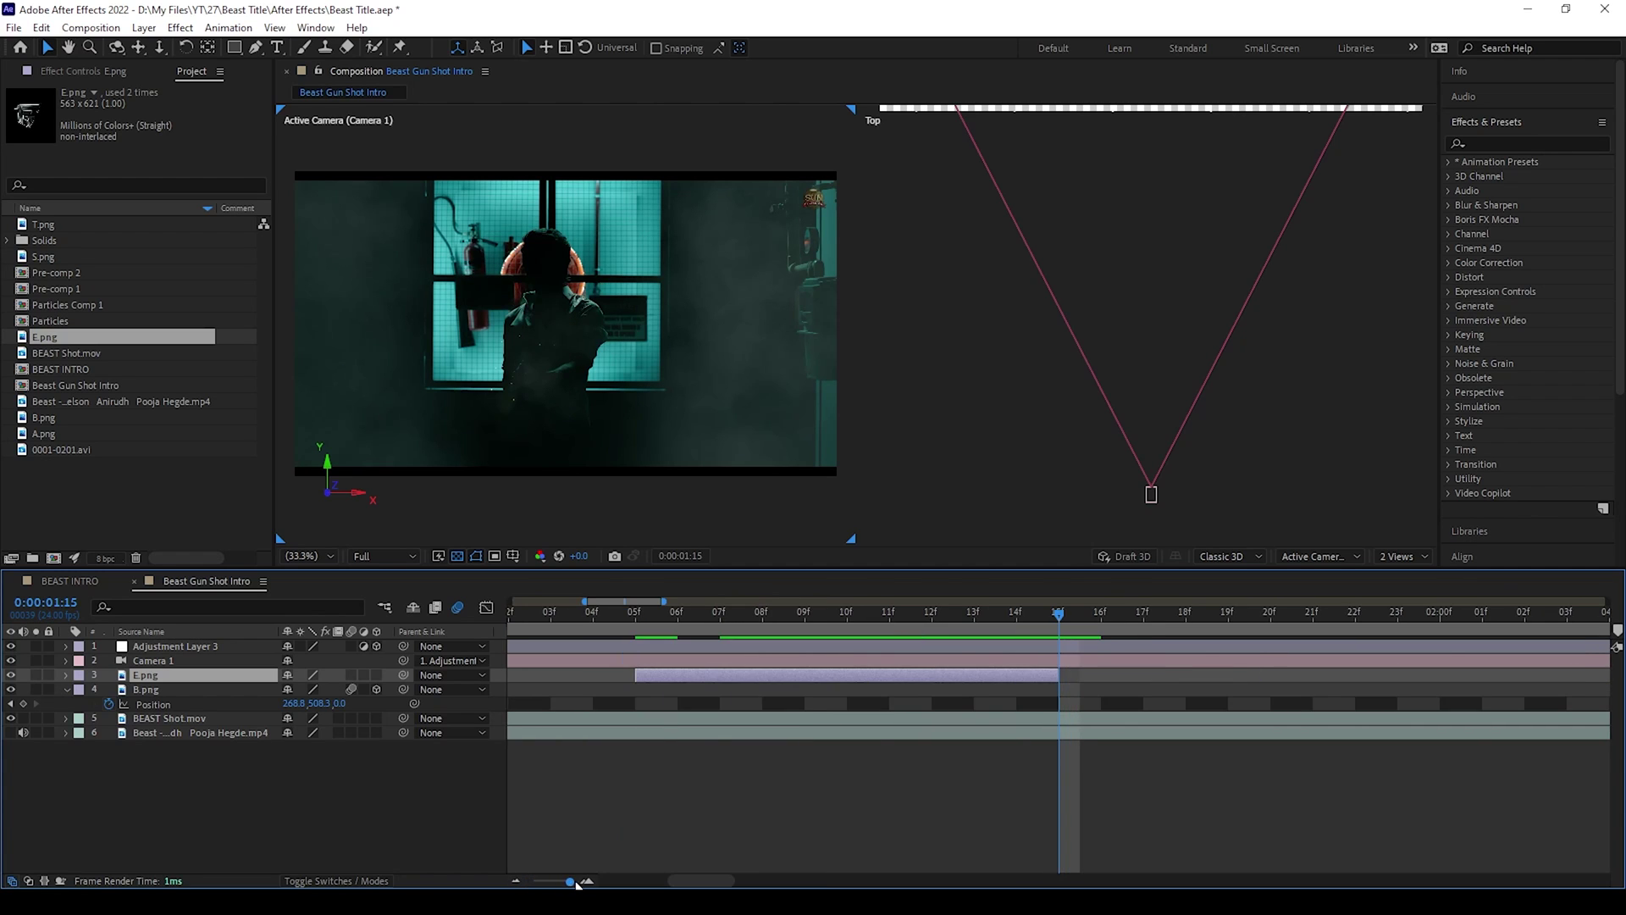
Show the Beast video in place of BEAST Shot.mov and place E.png over its letter E at 0:00:01:14.
{"action": "mouse_move", "coordinate": [1055, 615]}
{"action": "left_mouse_down"}
{"action": "mouse_move", "coordinate": [1020, 615]}
{"action": "mouse_move", "coordinate": [1050, 621]}
{"action": "left_mouse_up"}
{"action": "left_click", "coordinate": [10, 733]}
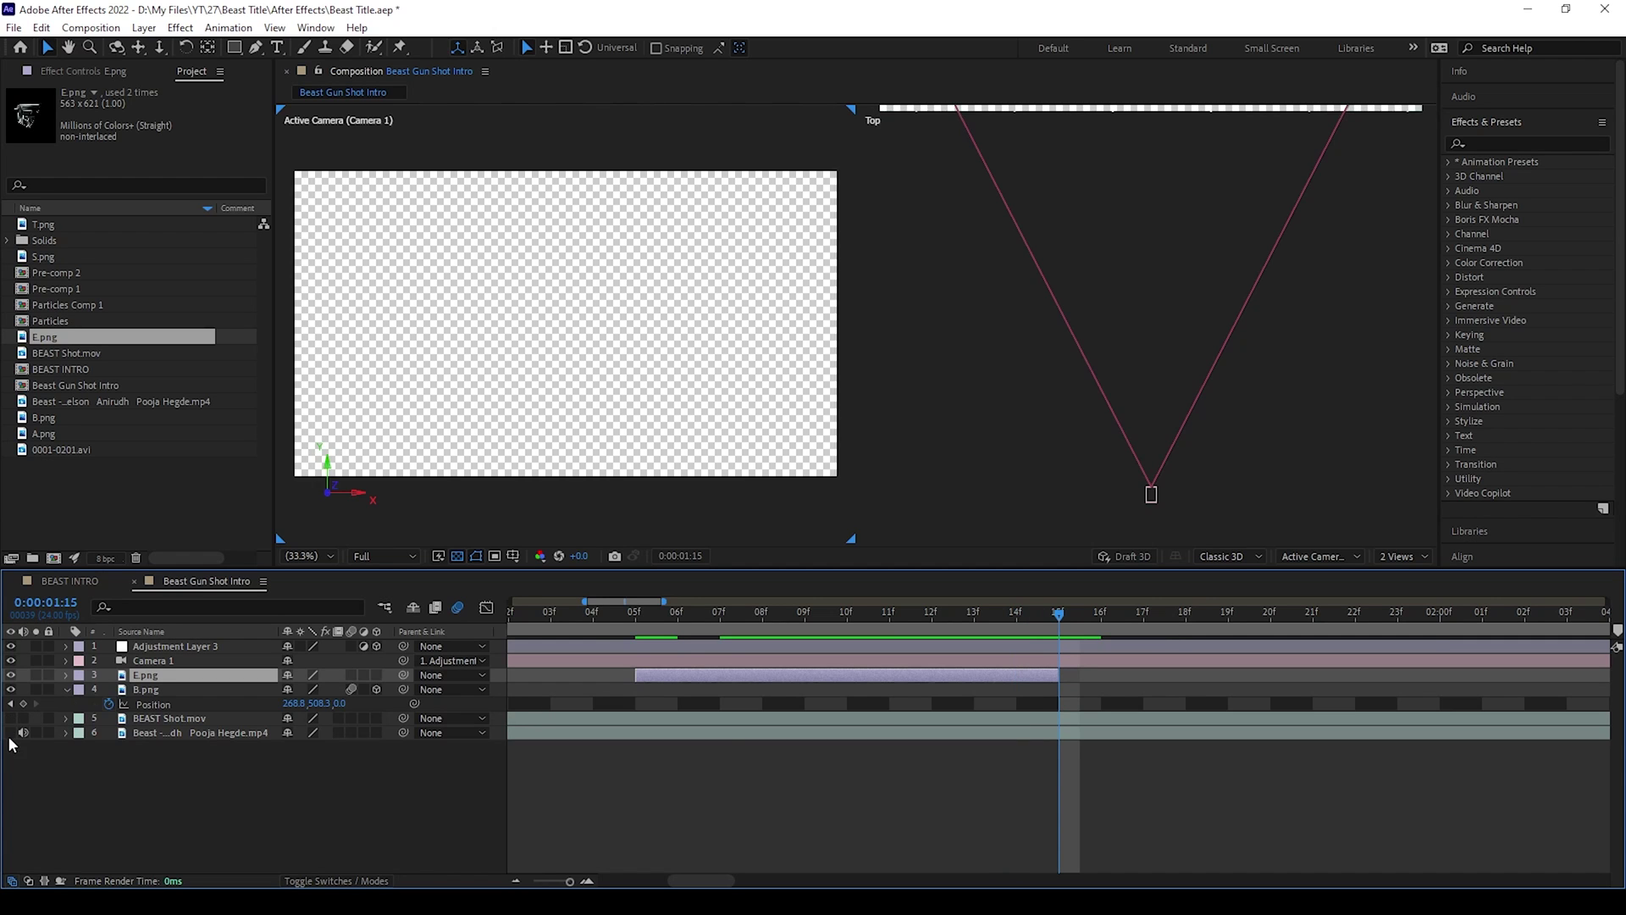
{"action": "left_click_drag", "start_coordinate": [1063, 623], "coordinate": [1019, 615]}
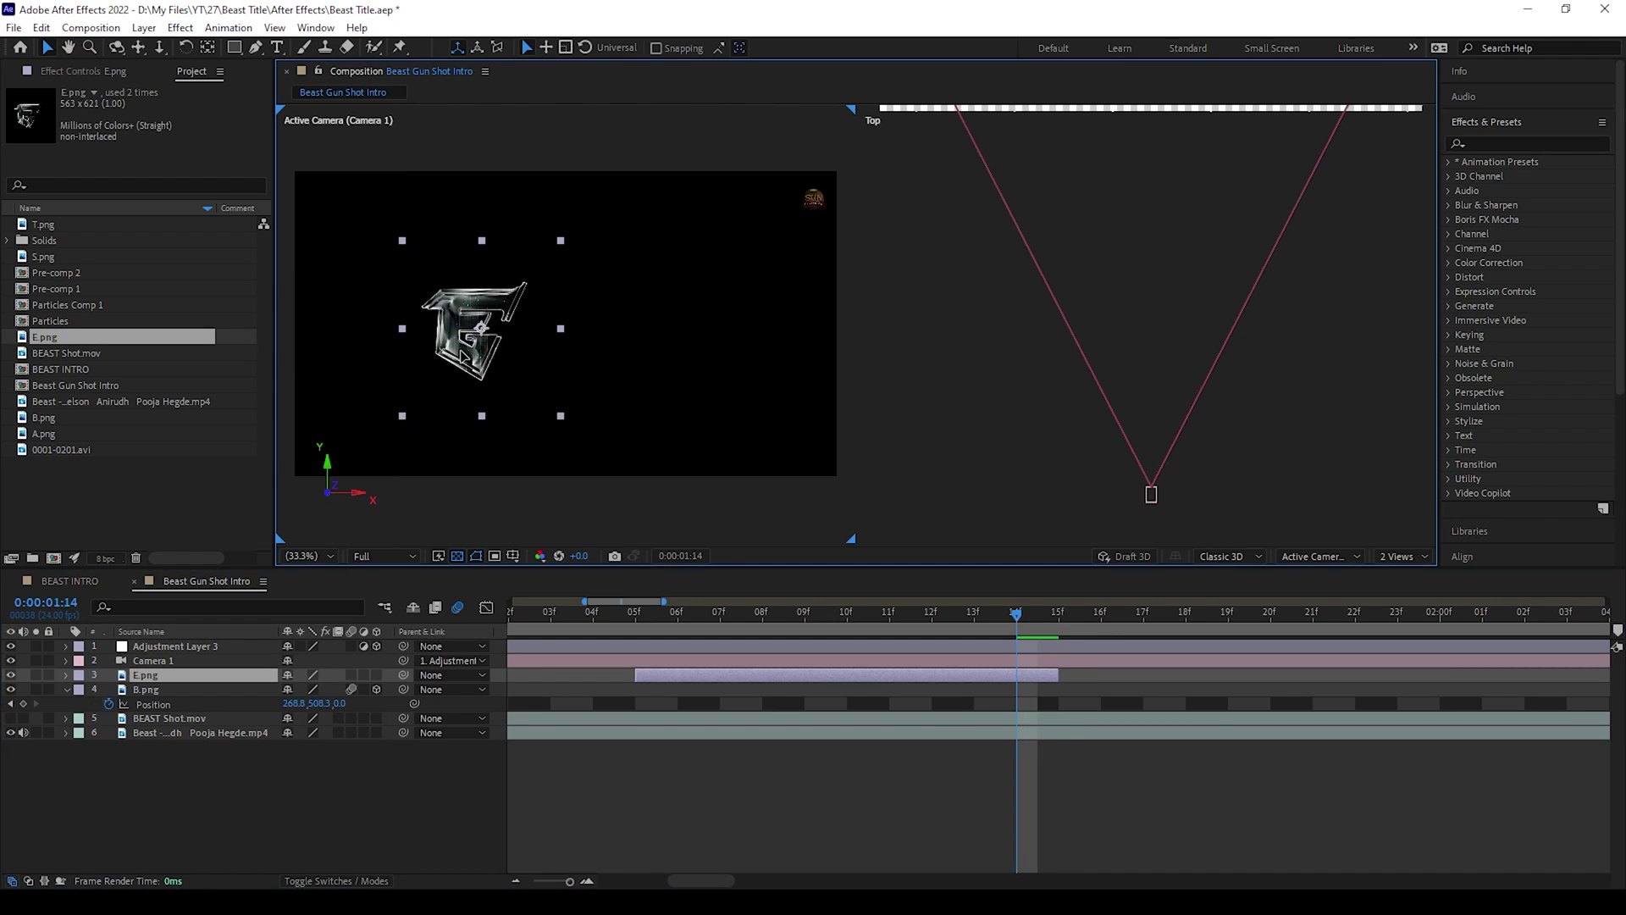
{"action": "scroll", "coordinate": [453, 359], "scroll_direction": "up", "scroll_amount": 3}
{"action": "scroll", "coordinate": [517, 351], "scroll_direction": "down", "scroll_amount": 1}
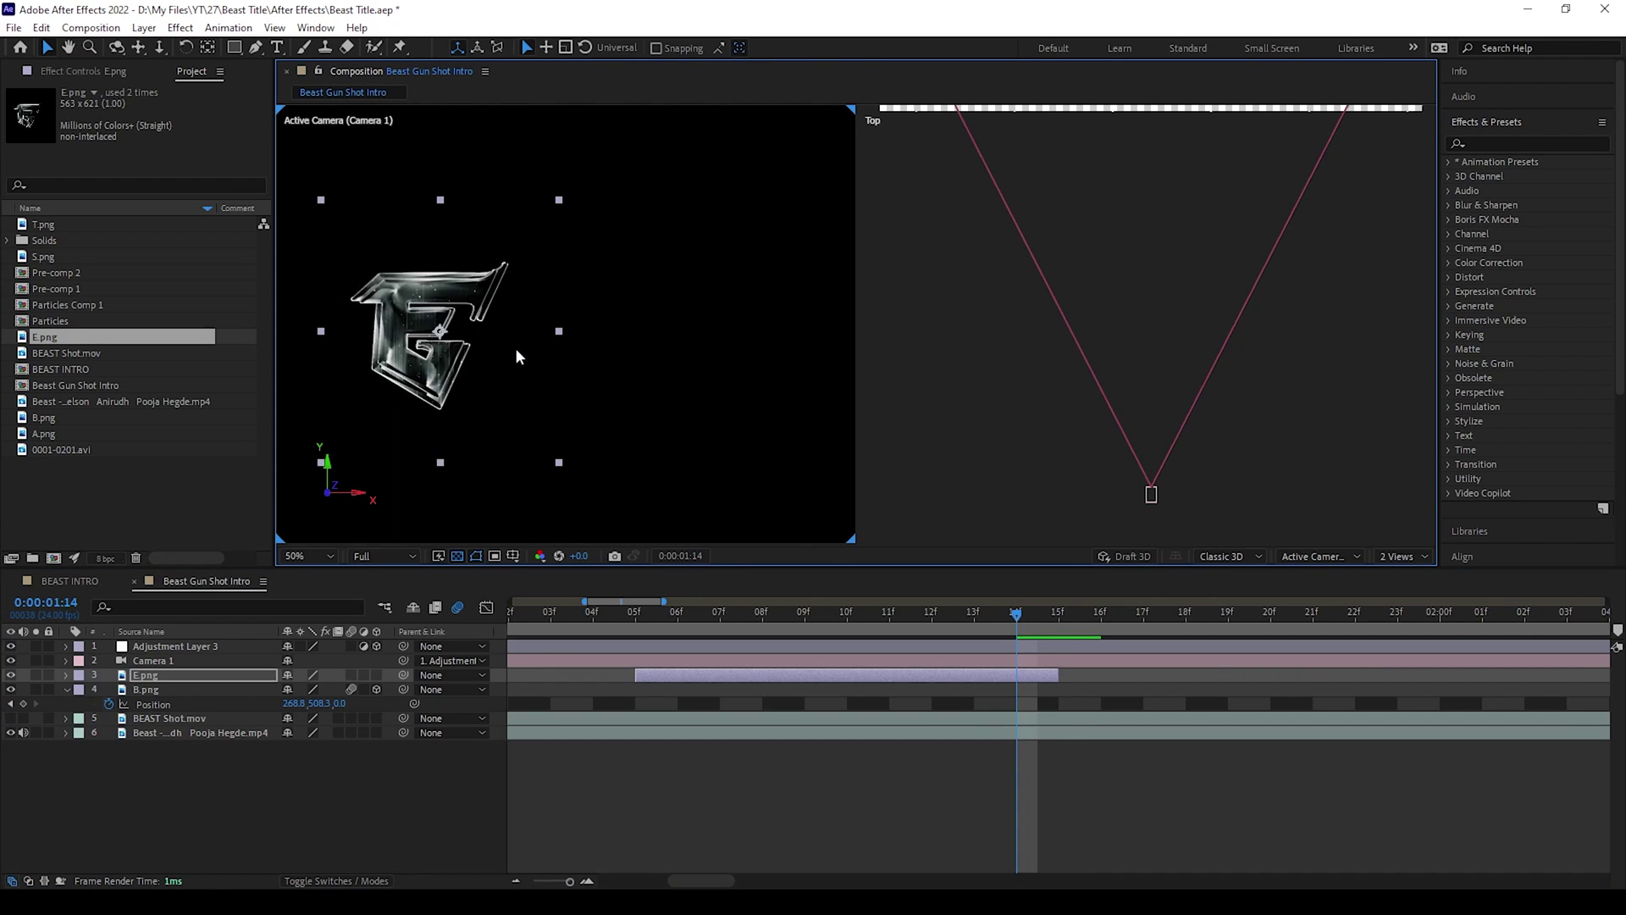
{"action": "left_click_drag", "start_coordinate": [517, 351], "coordinate": [481, 333]}
{"action": "scroll", "coordinate": [776, 345], "scroll_direction": "up", "scroll_amount": 1}
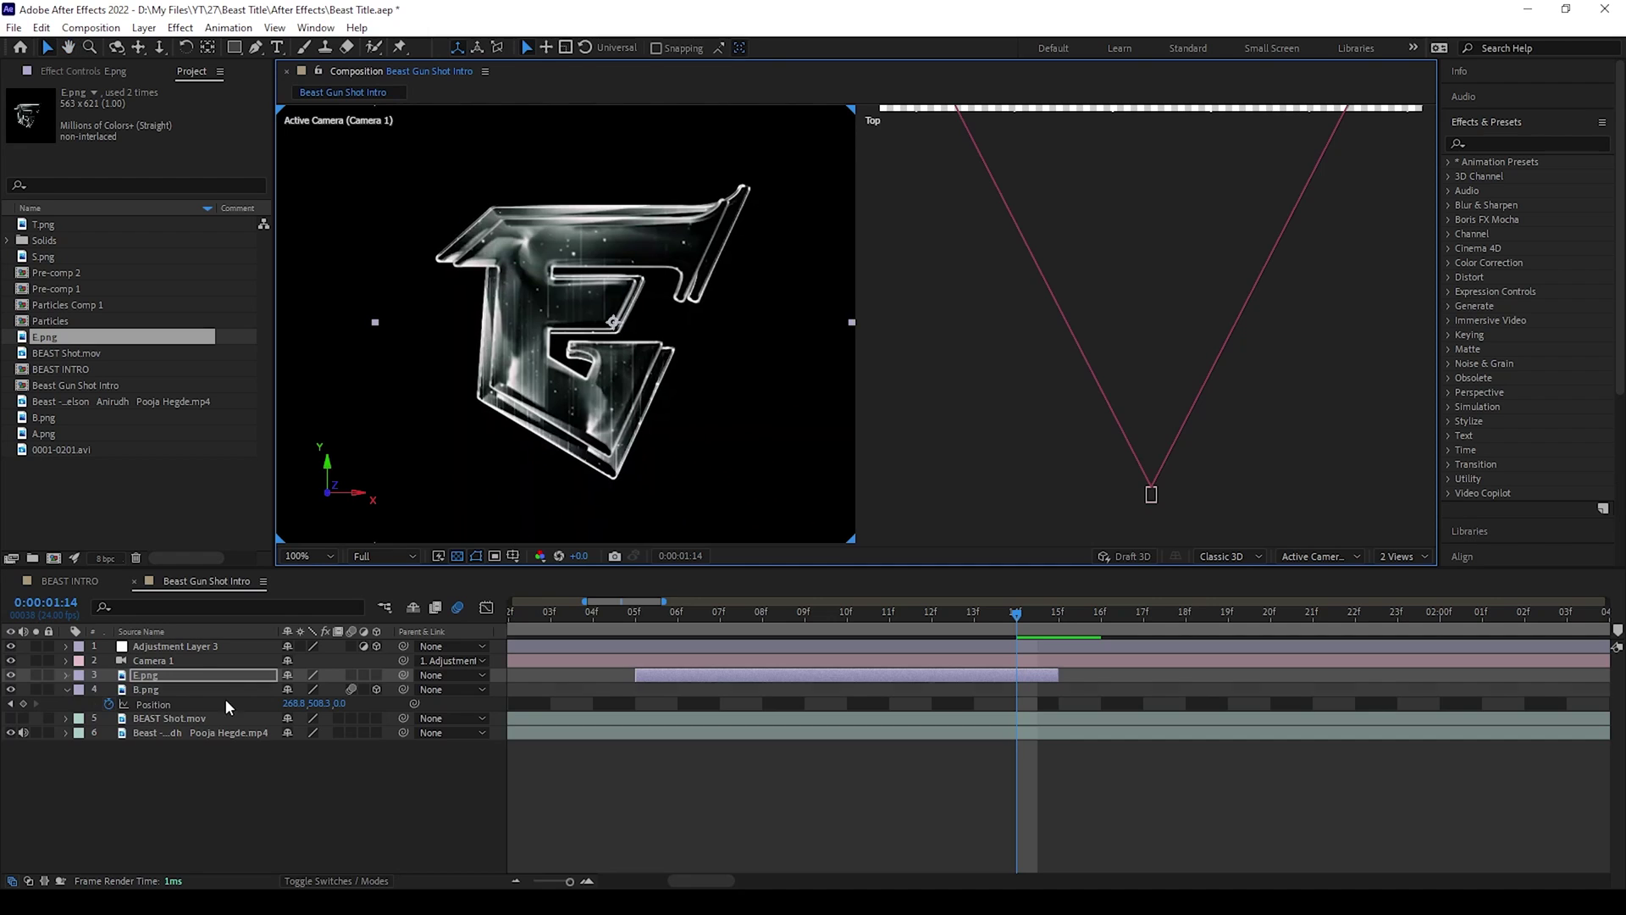
Fine-tune E.png's scale and position to match the reference letter E.
{"action": "key", "text": "s"}
{"action": "left_click_drag", "start_coordinate": [308, 691], "coordinate": [316, 691]}
{"action": "left_click", "coordinate": [516, 341]}
{"action": "left_click_drag", "start_coordinate": [517, 338], "coordinate": [522, 339]}
Make E.png a 3D layer and keyframe its Position of 667, 557, 0 at 0:00:01:14.
{"action": "left_click", "coordinate": [377, 675]}
{"action": "left_click", "coordinate": [172, 676]}
{"action": "key", "text": "s"}
{"action": "key", "text": "p"}
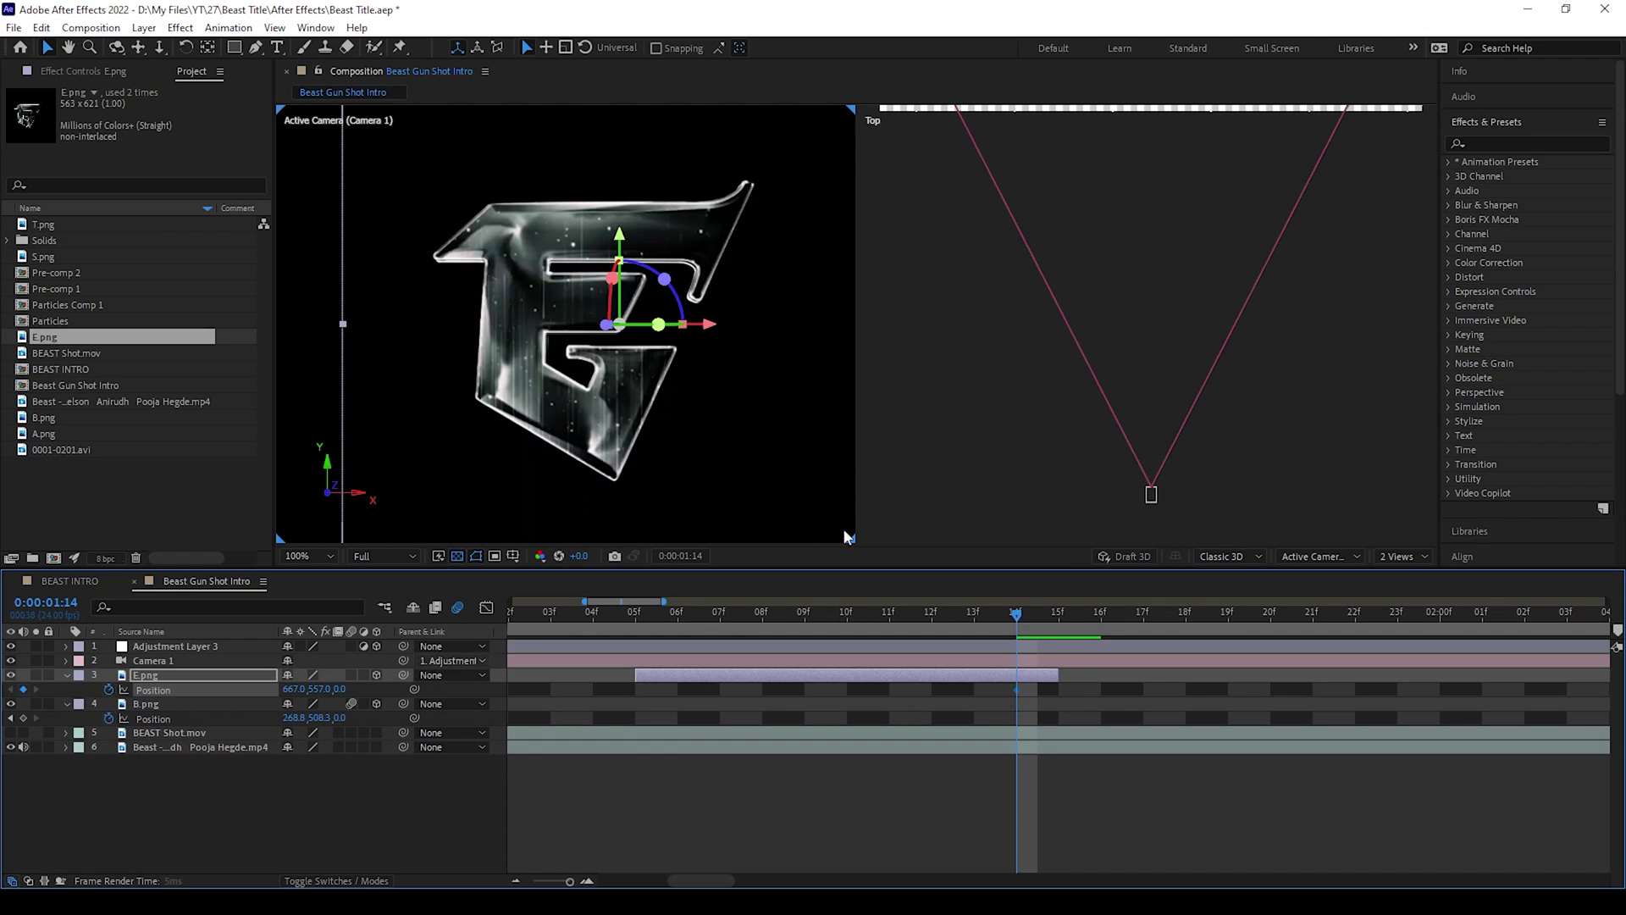
Move E.png close to the camera in the Top view at 0:00:01:05, with Position about 966, 557, -1596.
{"action": "key", "text": "comma"}
{"action": "key", "text": "comma"}
{"action": "key", "text": "comma"}
{"action": "key", "text": "comma"}
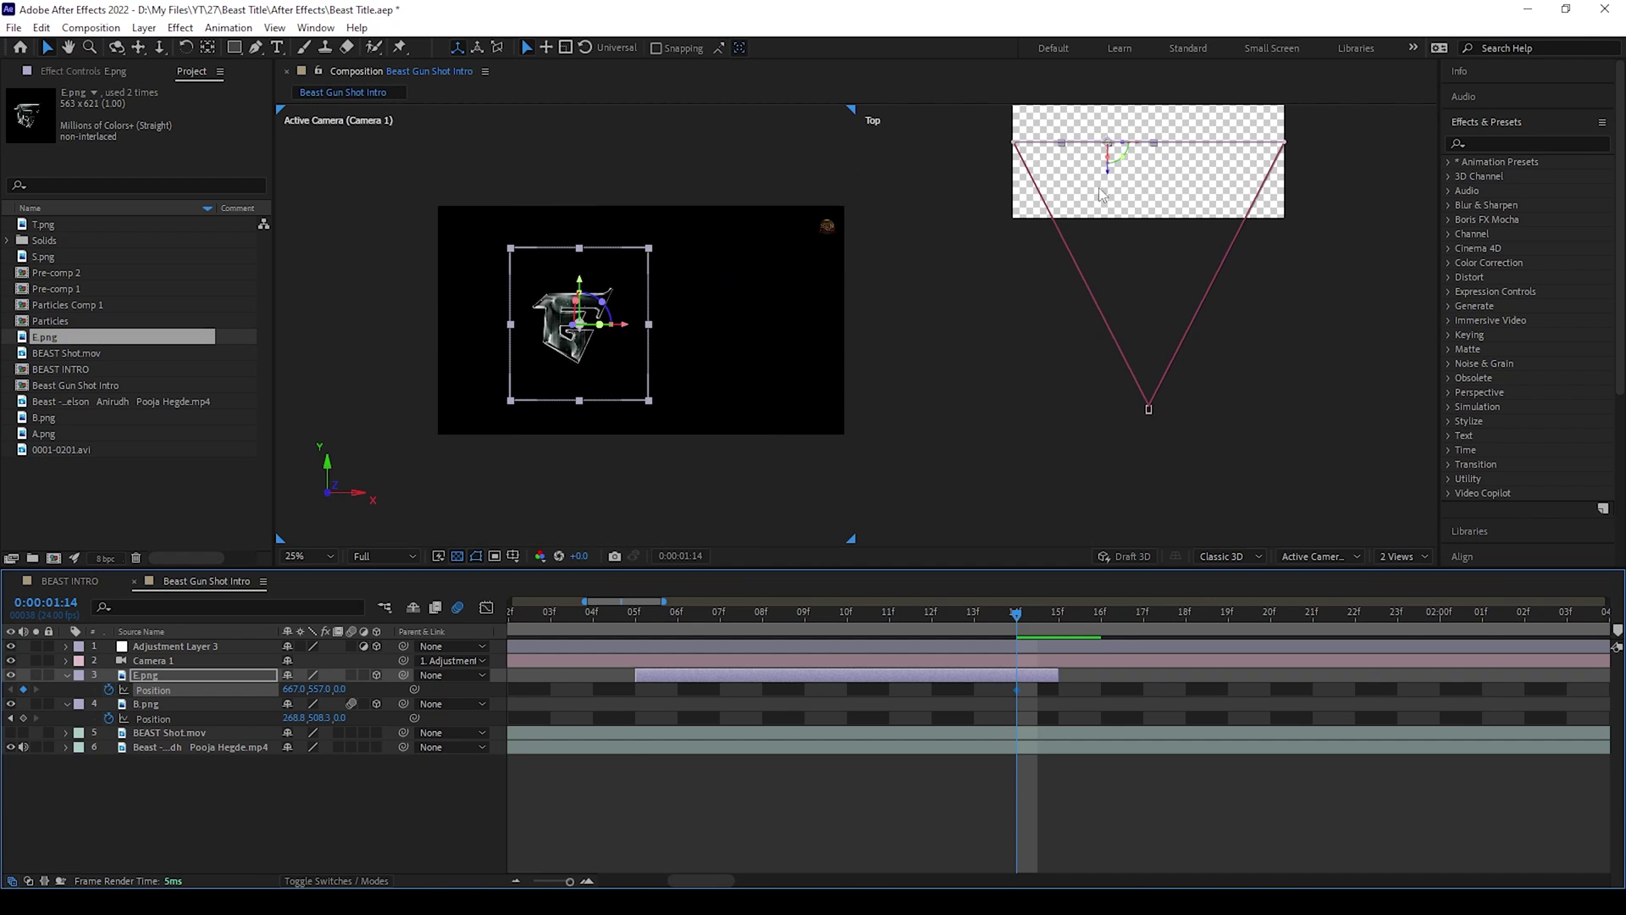
{"action": "left_click_drag", "start_coordinate": [666, 629], "coordinate": [637, 619]}
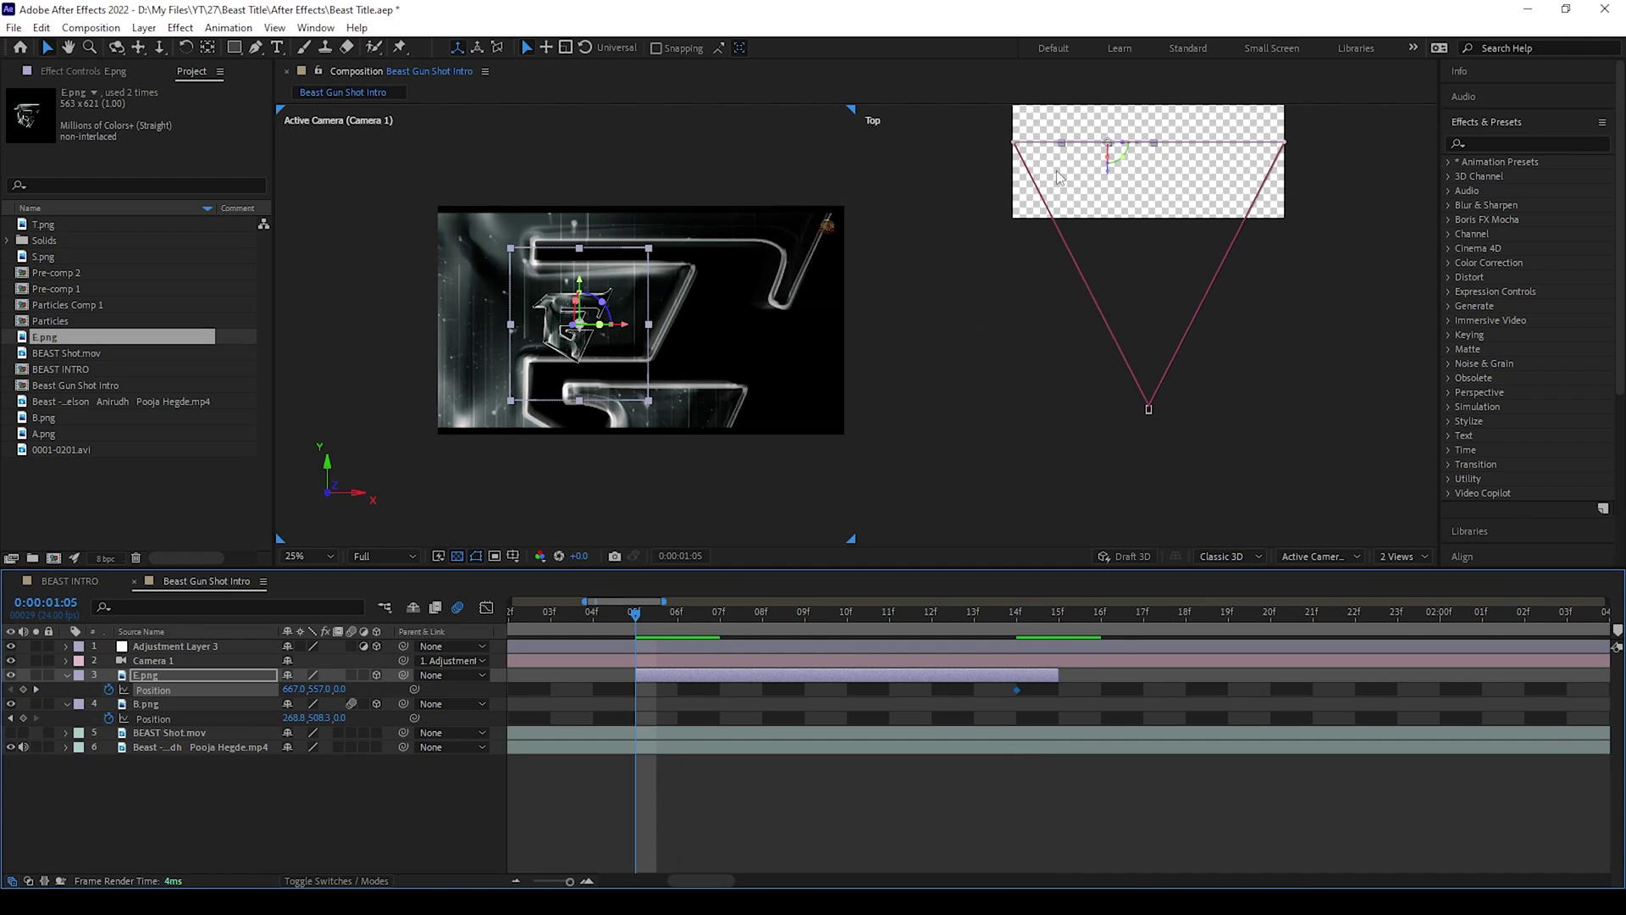
{"action": "left_click_drag", "start_coordinate": [1107, 171], "coordinate": [1183, 369]}
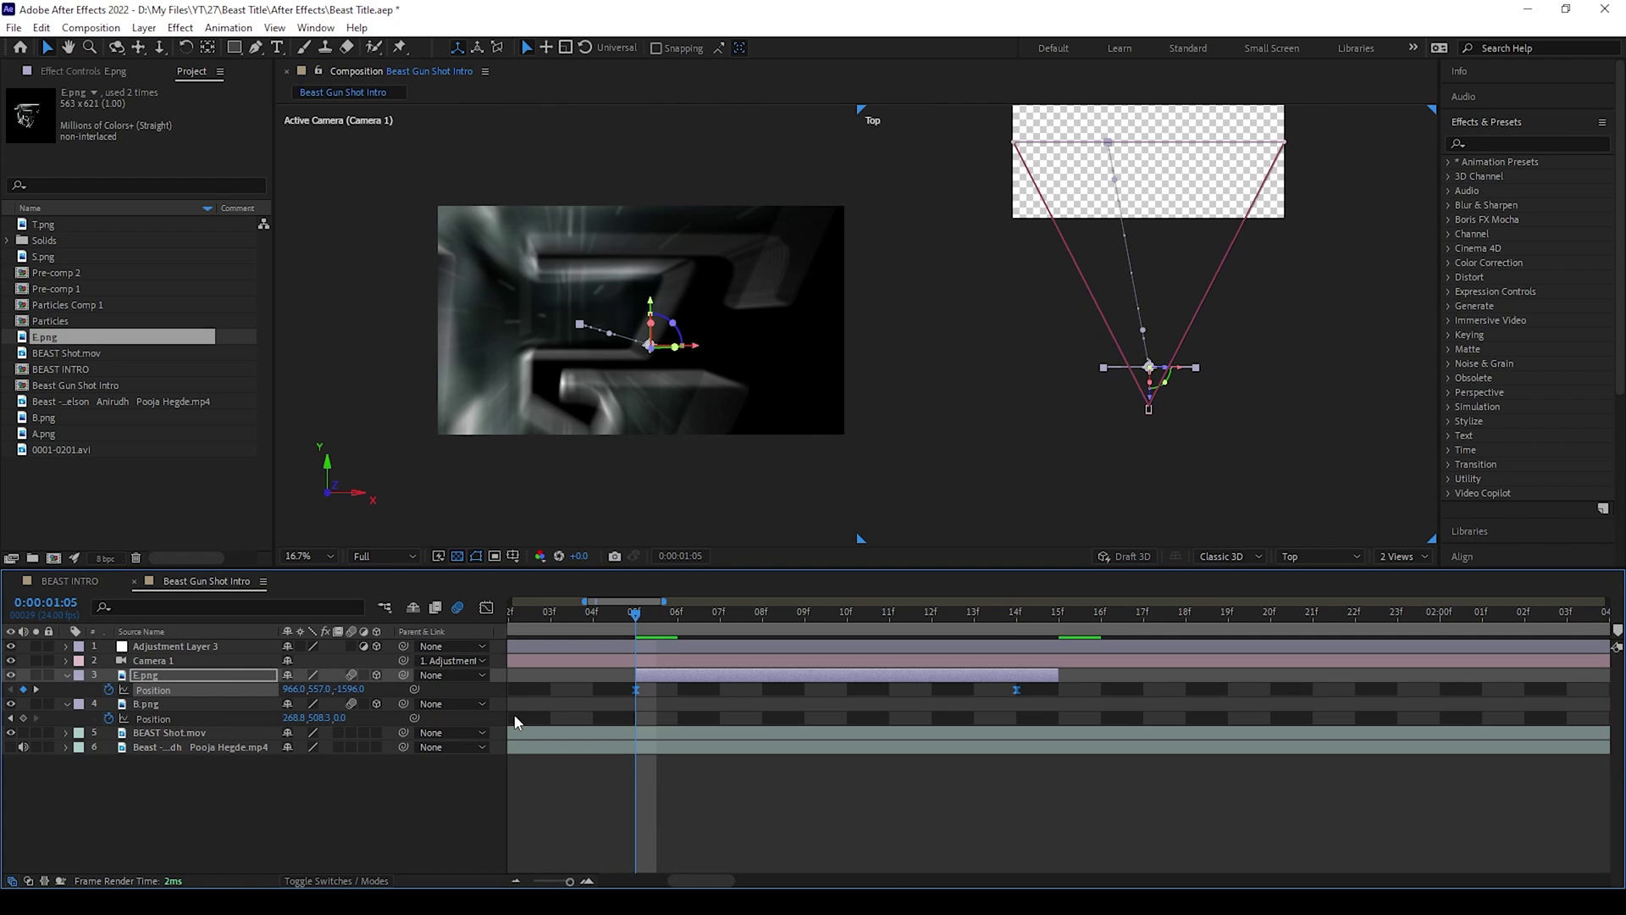
Reshape E.png's Position speed graph for a fast start and slow landing, with about 68% influence on the end keyframe.
{"action": "key", "text": "shift+F3"}
{"action": "left_click_drag", "start_coordinate": [1071, 808], "coordinate": [789, 849]}
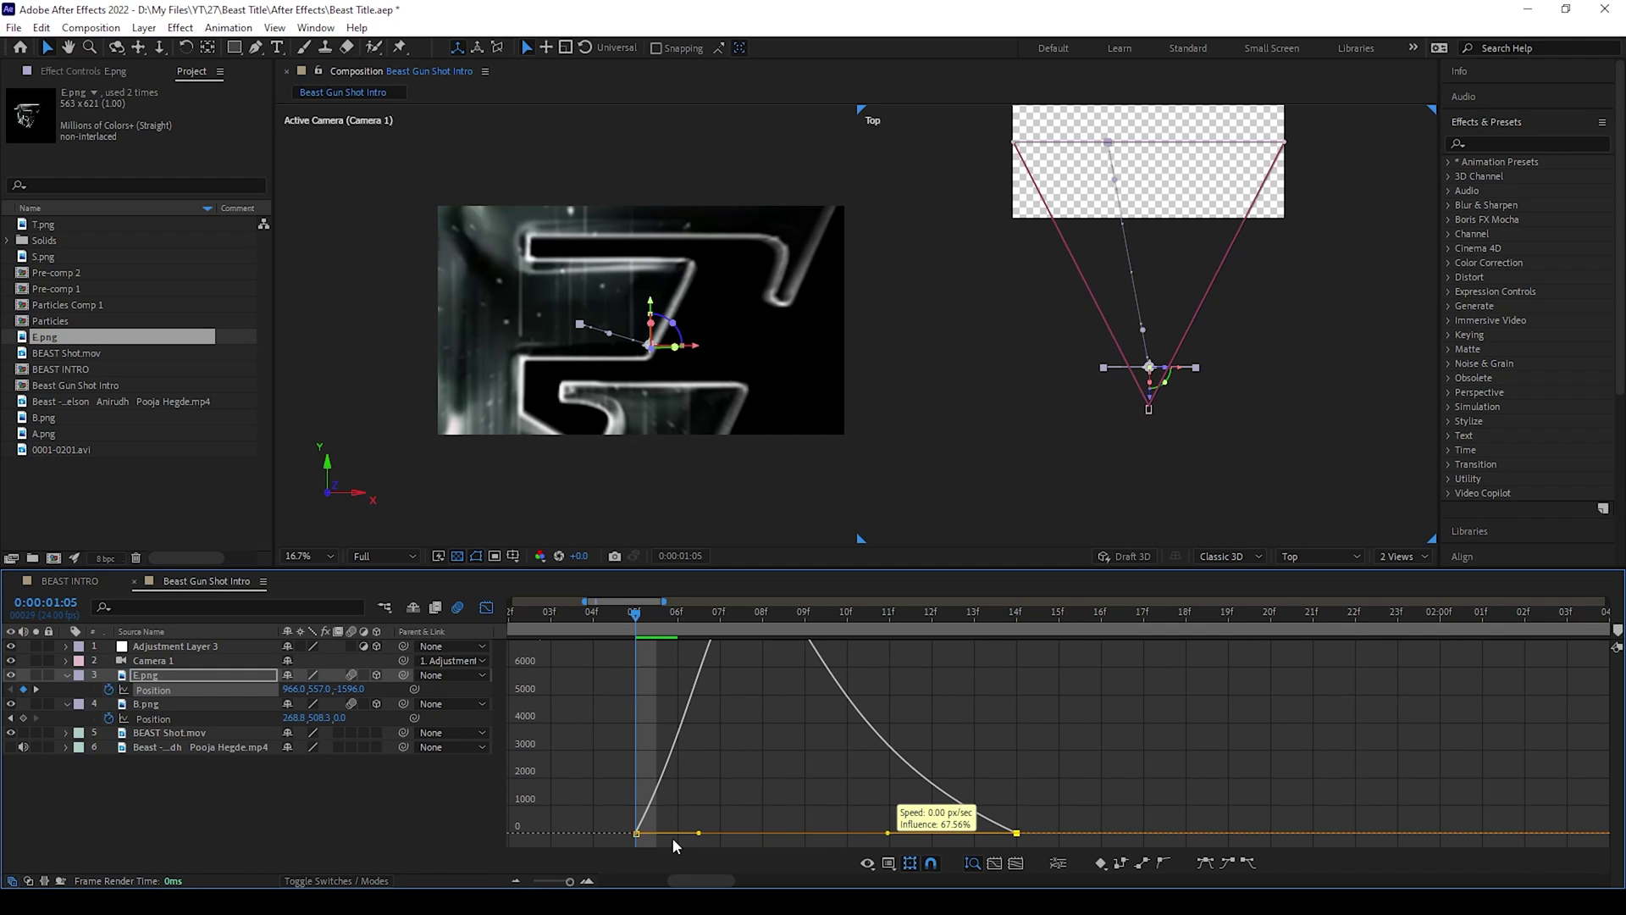
{"action": "key", "text": "shift+F3"}
Move E.png's end Position keyframe to 0:00:01:08 and preview the animation with BEAST Shot.mov shown again.
{"action": "left_click_drag", "start_coordinate": [569, 881], "coordinate": [549, 881]}
{"action": "left_click_drag", "start_coordinate": [645, 616], "coordinate": [662, 619]}
{"action": "left_click", "coordinate": [675, 616]}
{"action": "left_click_drag", "start_coordinate": [684, 691], "coordinate": [660, 694]}
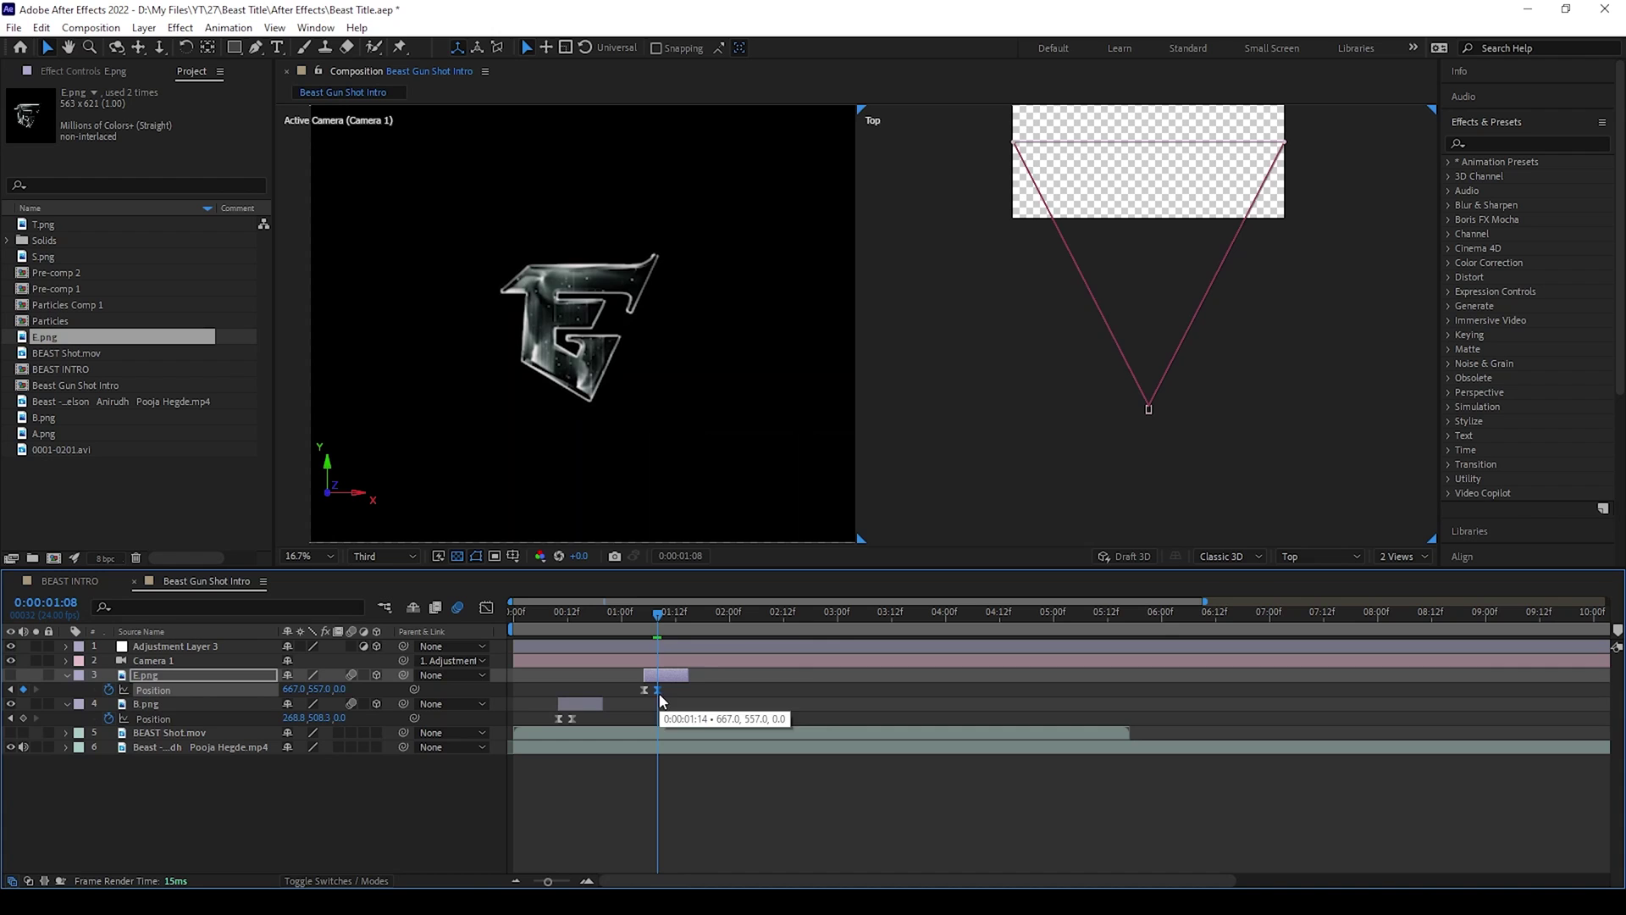
{"action": "left_click", "coordinate": [11, 733]}
{"action": "key", "text": "space"}
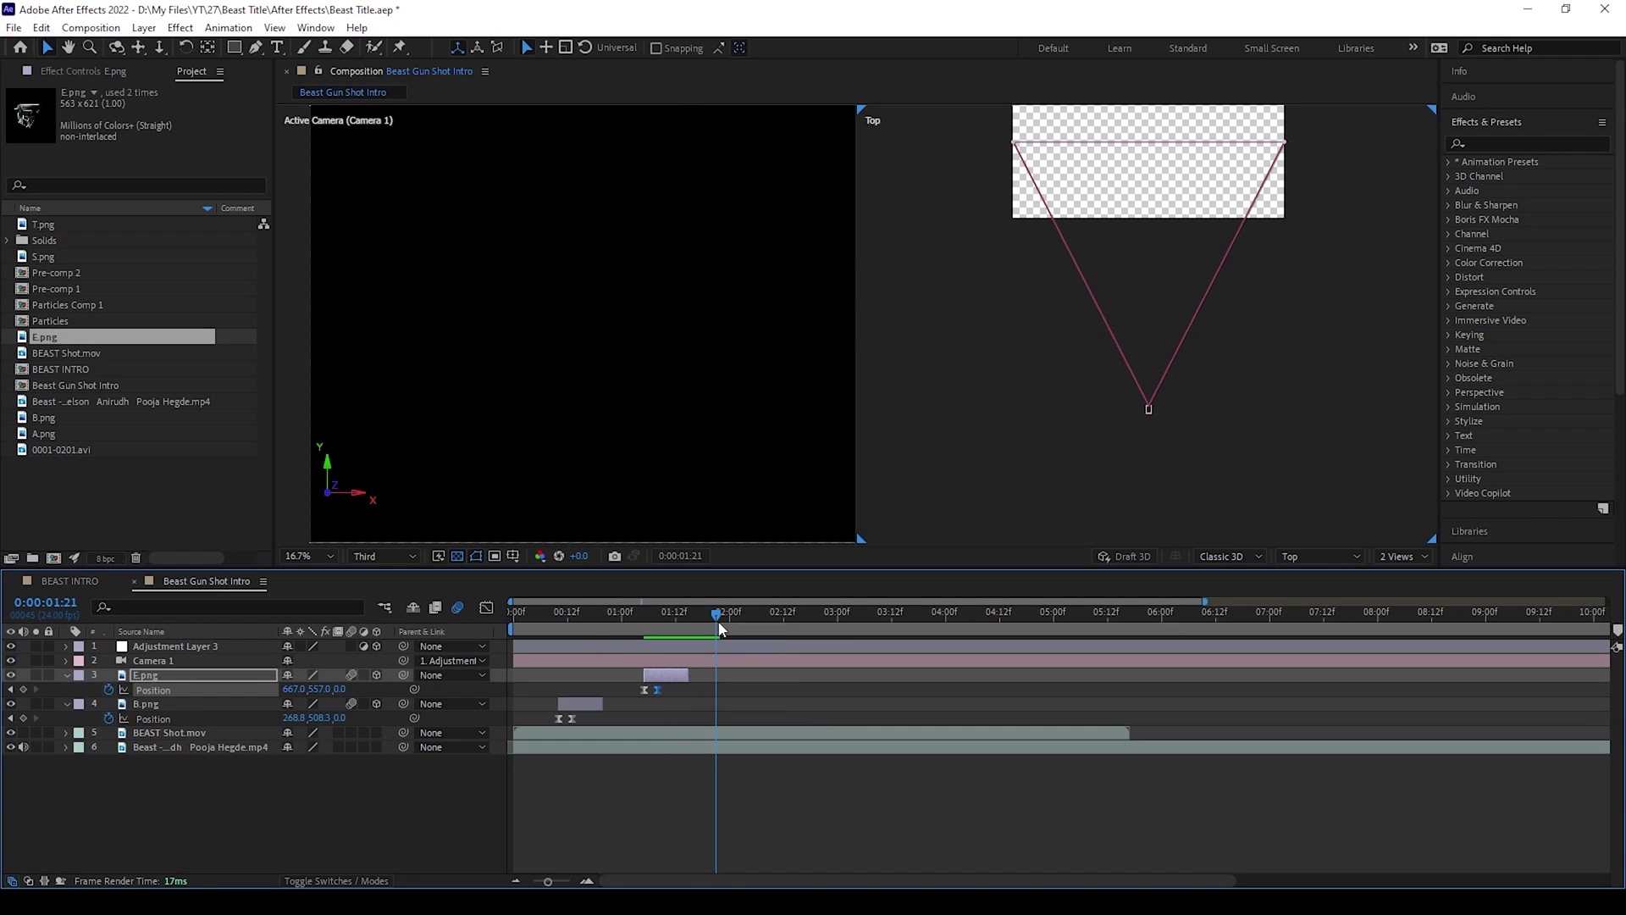
Add A.png directly above E.png and trim its start to 0:00:01:21.
{"action": "left_click", "coordinate": [46, 433]}
{"action": "left_click_drag", "start_coordinate": [135, 603], "coordinate": [162, 666]}
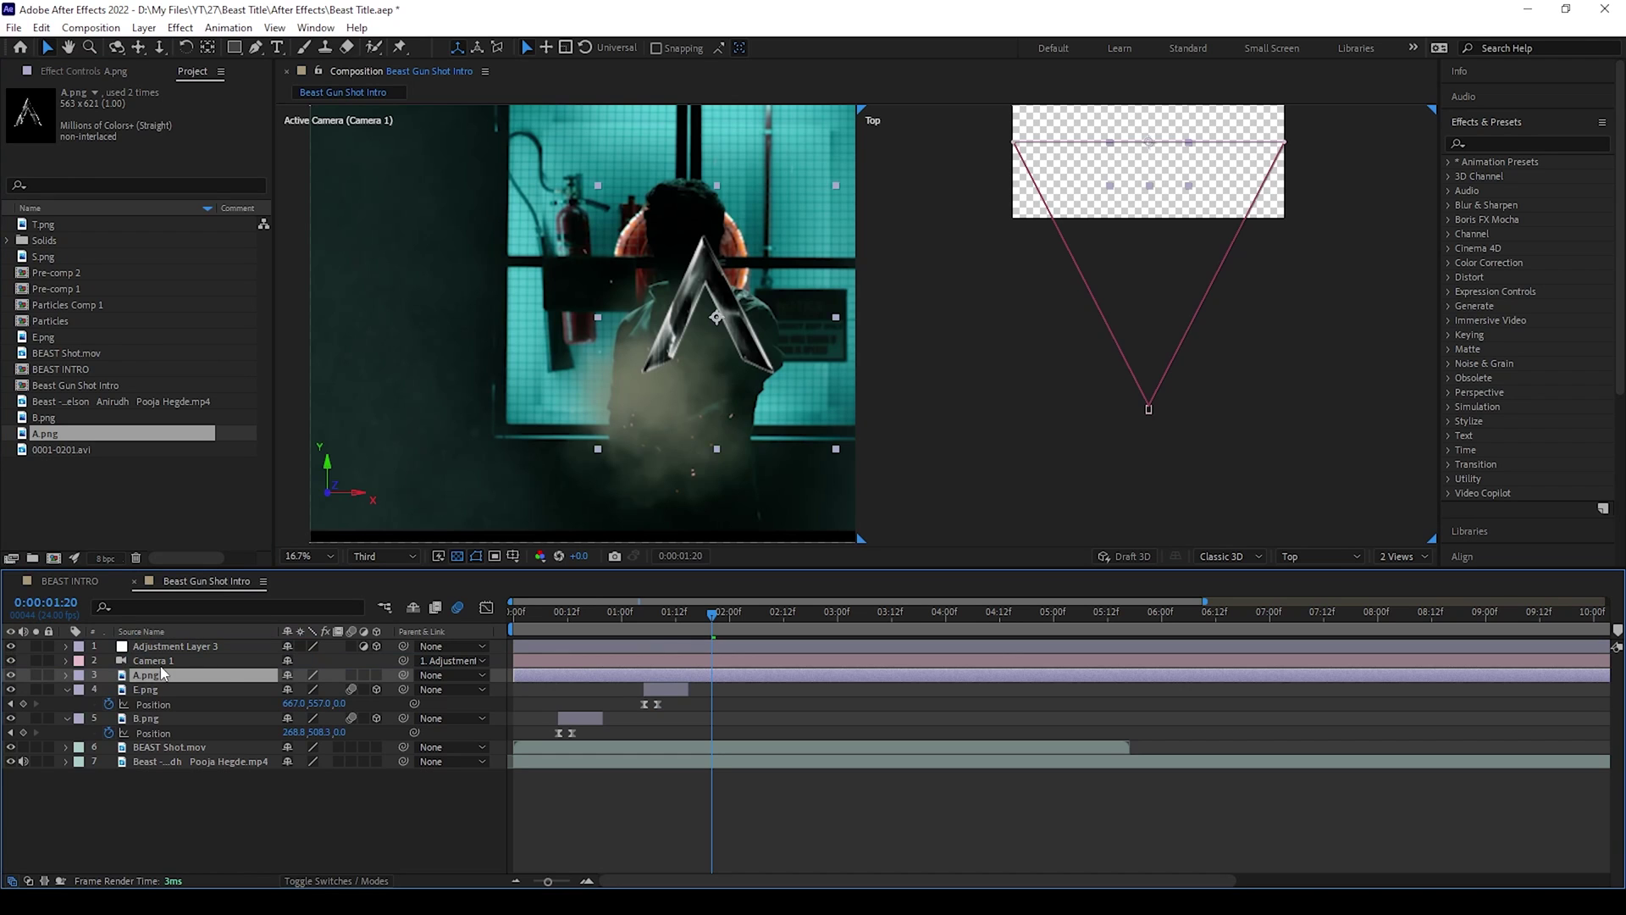
{"action": "left_click_drag", "start_coordinate": [701, 700], "coordinate": [711, 699]}
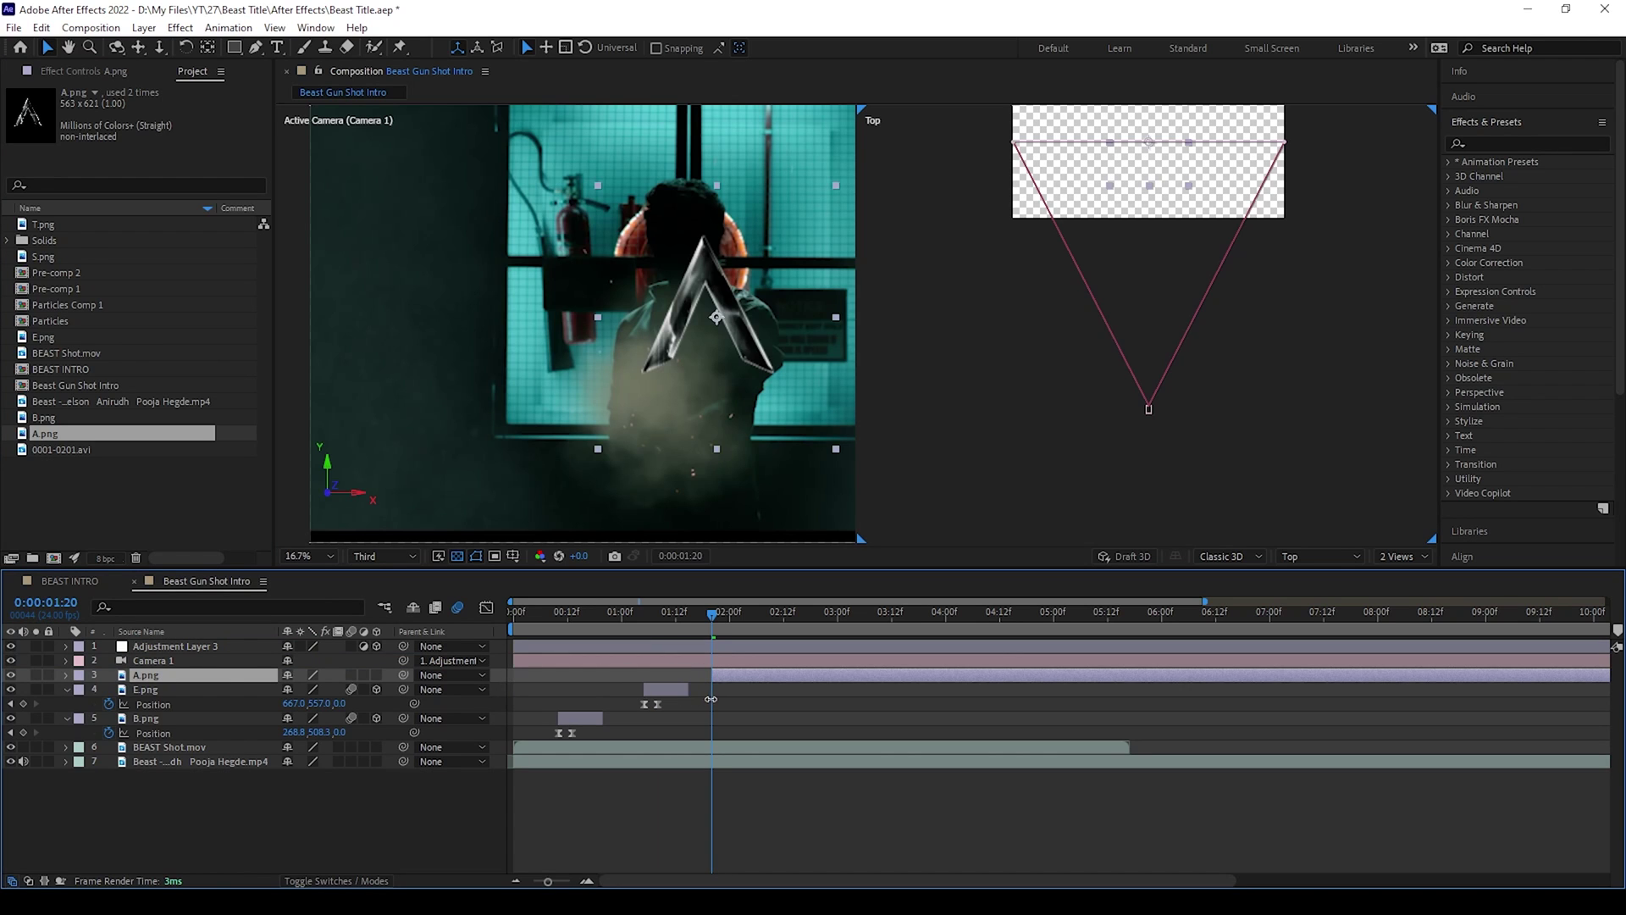
{"action": "left_click_drag", "start_coordinate": [542, 879], "coordinate": [566, 882]}
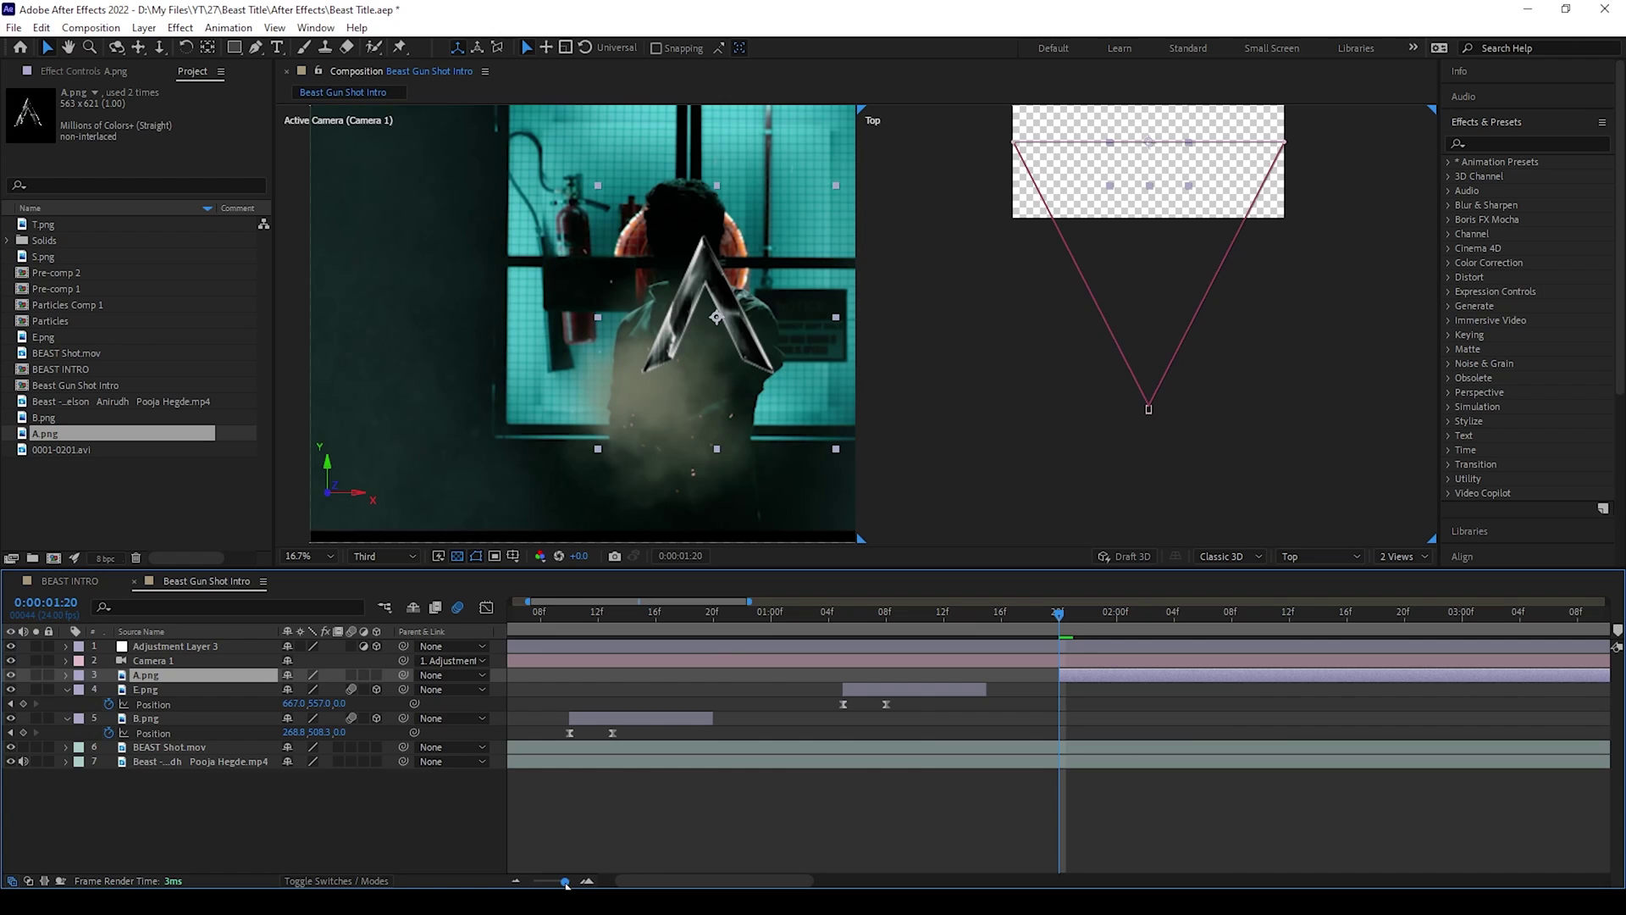
{"action": "left_click_drag", "start_coordinate": [1060, 623], "coordinate": [1074, 626]}
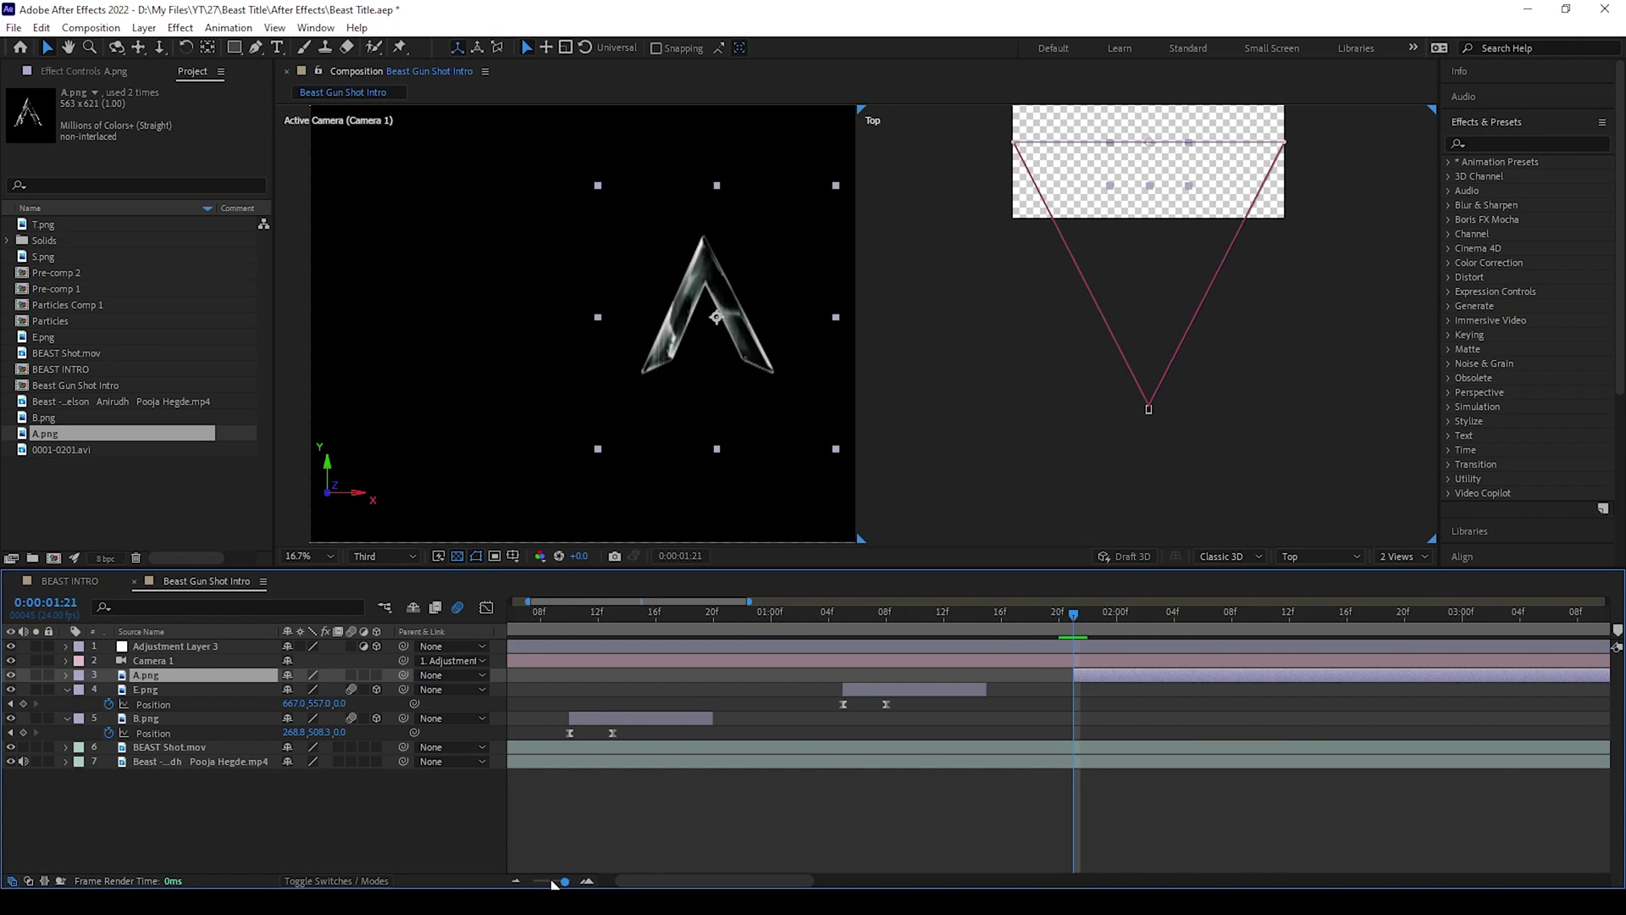
Make A.png a 3D layer and align it with the reference video's letter A at about 988, 540, 0, with BEAST Shot.mov hidden.
{"action": "left_click_drag", "start_coordinate": [552, 882], "coordinate": [500, 874]}
{"action": "left_click", "coordinate": [10, 746]}
{"action": "left_click", "coordinate": [651, 623]}
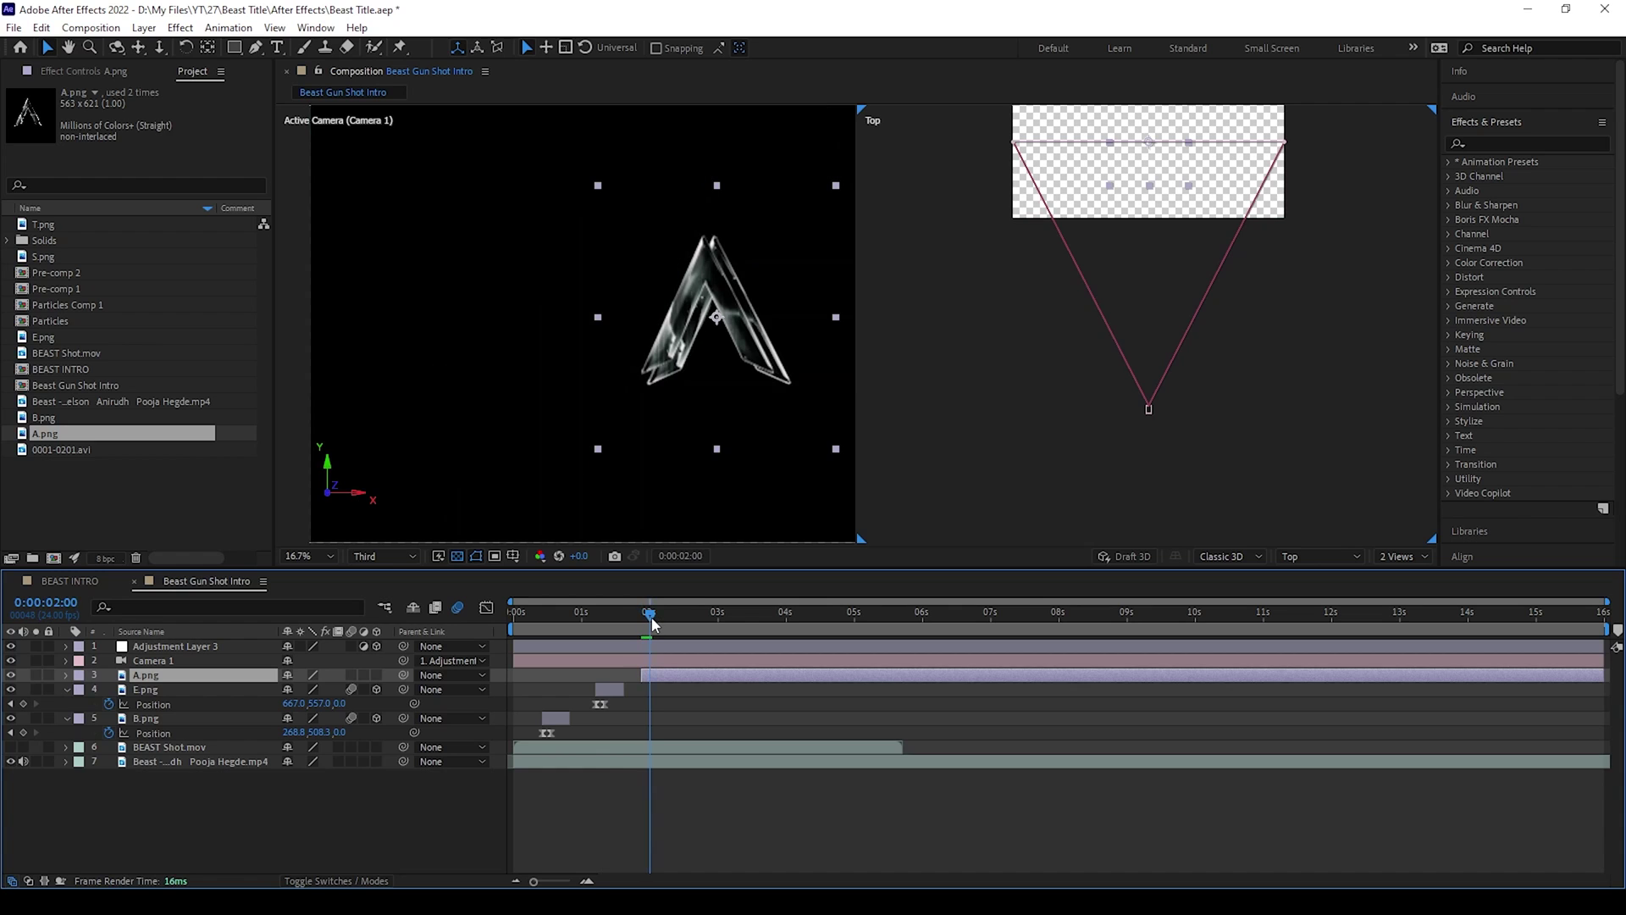
{"action": "left_click_drag", "start_coordinate": [654, 624], "coordinate": [651, 626]}
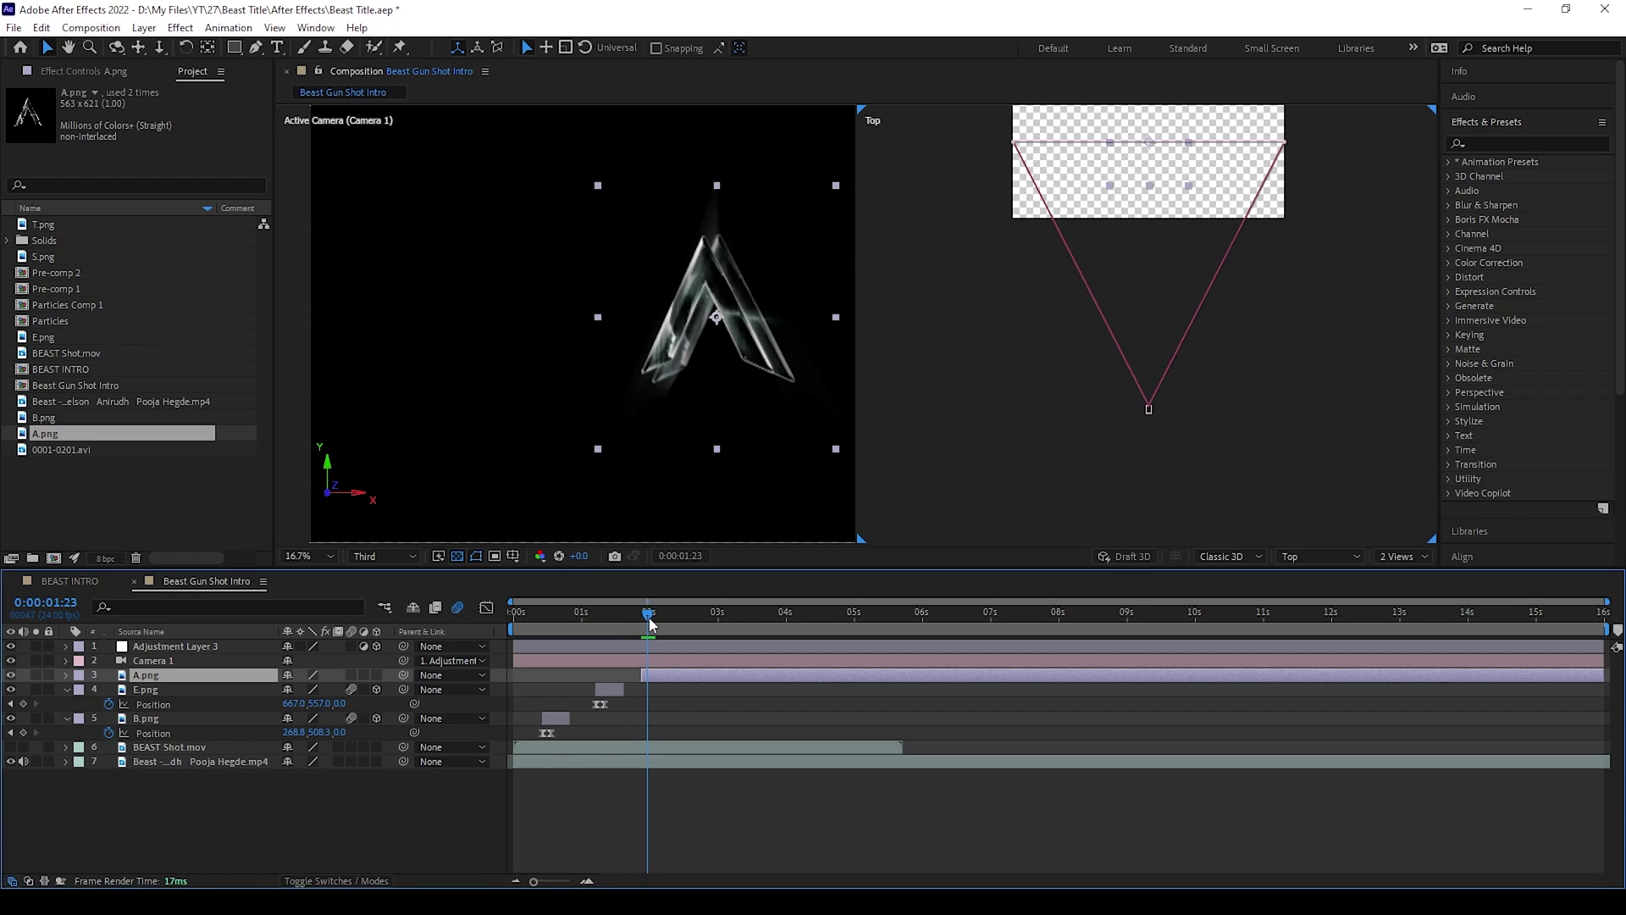
{"action": "left_click", "coordinate": [377, 676]}
{"action": "scroll", "coordinate": [771, 294], "scroll_direction": "up", "scroll_amount": 1}
{"action": "left_click_drag", "start_coordinate": [770, 294], "coordinate": [523, 323]}
{"action": "left_click_drag", "start_coordinate": [713, 336], "coordinate": [737, 336]}
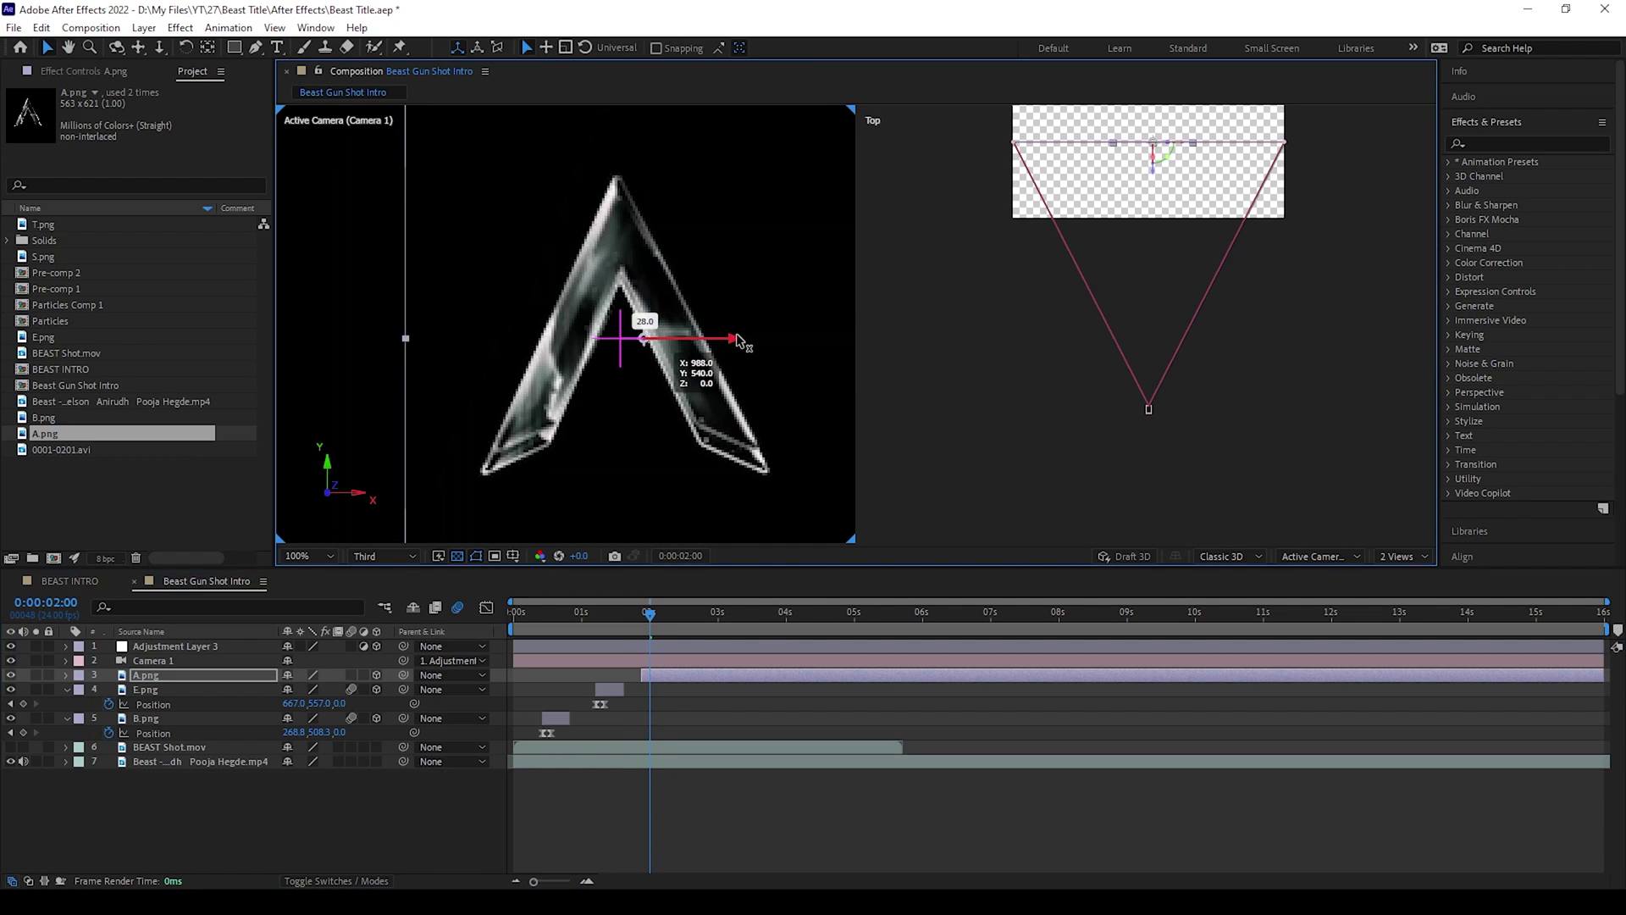
Adjust A.png's Position to about 988, 555.1, -138 and keyframe it at 0:00:02:00.
{"action": "left_click_drag", "start_coordinate": [1223, 240], "coordinate": [1191, 395]}
{"action": "left_click_drag", "start_coordinate": [1122, 326], "coordinate": [1134, 349]}
{"action": "key", "text": "alt+shift+p"}
Move A.png close to the camera in the Top view at 0:00:01:21, with Position about 988, 555.1, -1644.
{"action": "left_click_drag", "start_coordinate": [650, 615], "coordinate": [642, 616]}
{"action": "scroll", "coordinate": [701, 438], "scroll_direction": "down", "scroll_amount": 3}
{"action": "left_click_drag", "start_coordinate": [1120, 345], "coordinate": [1183, 575]}
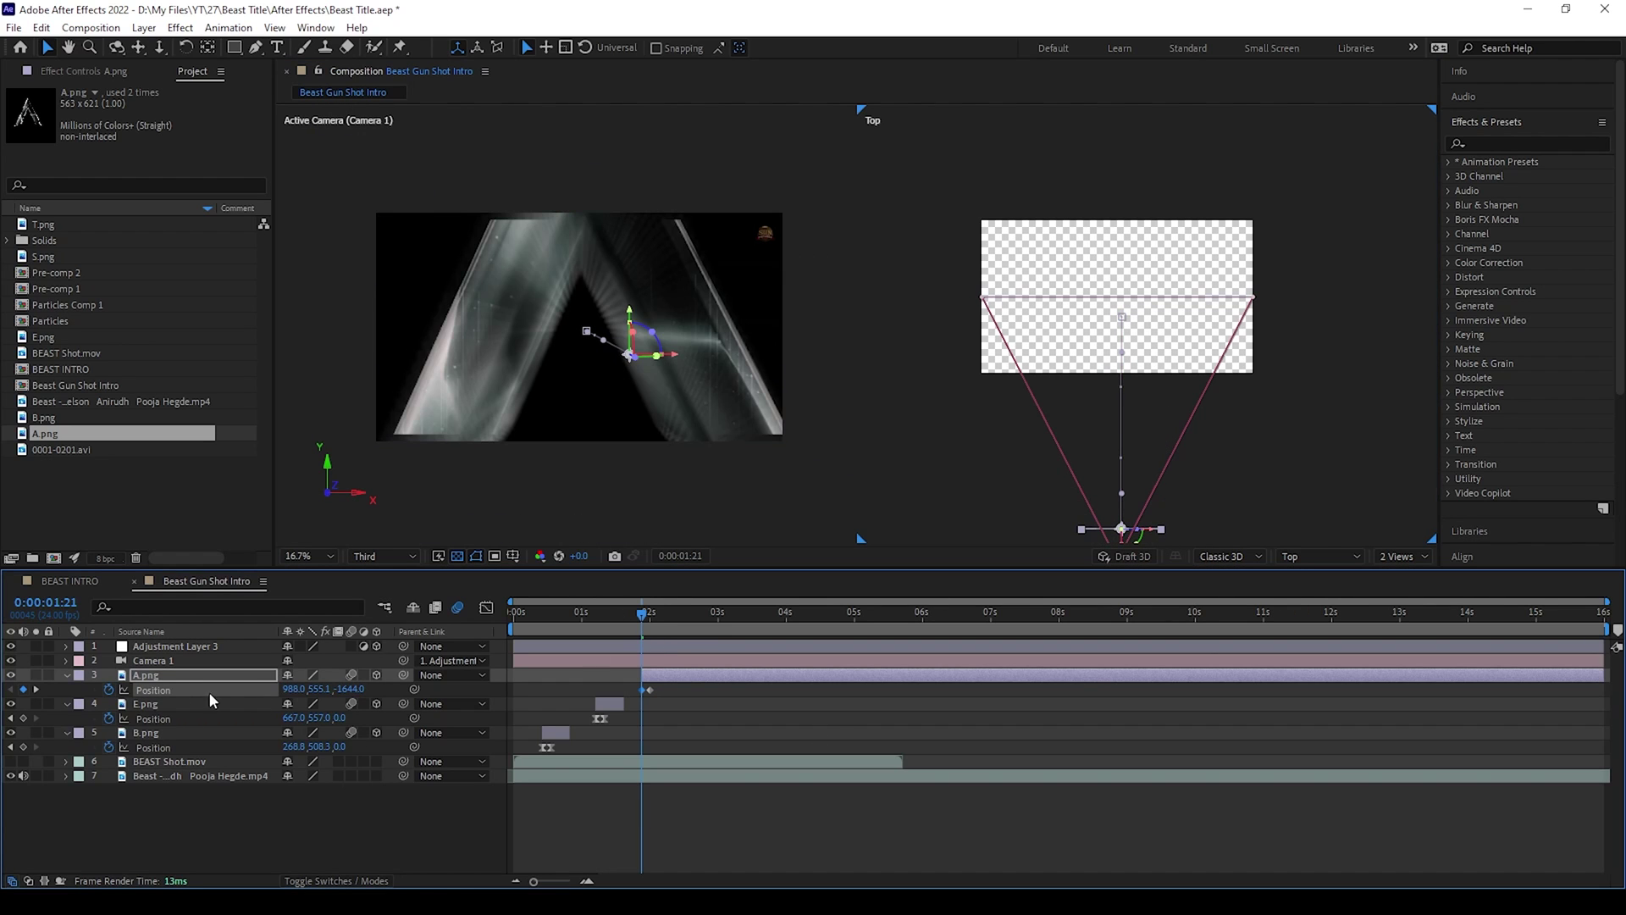
Ease A.png's Position keyframes and reshape their speed graph into a sharp early peak with a slow landing.
{"action": "left_click", "coordinate": [486, 607]}
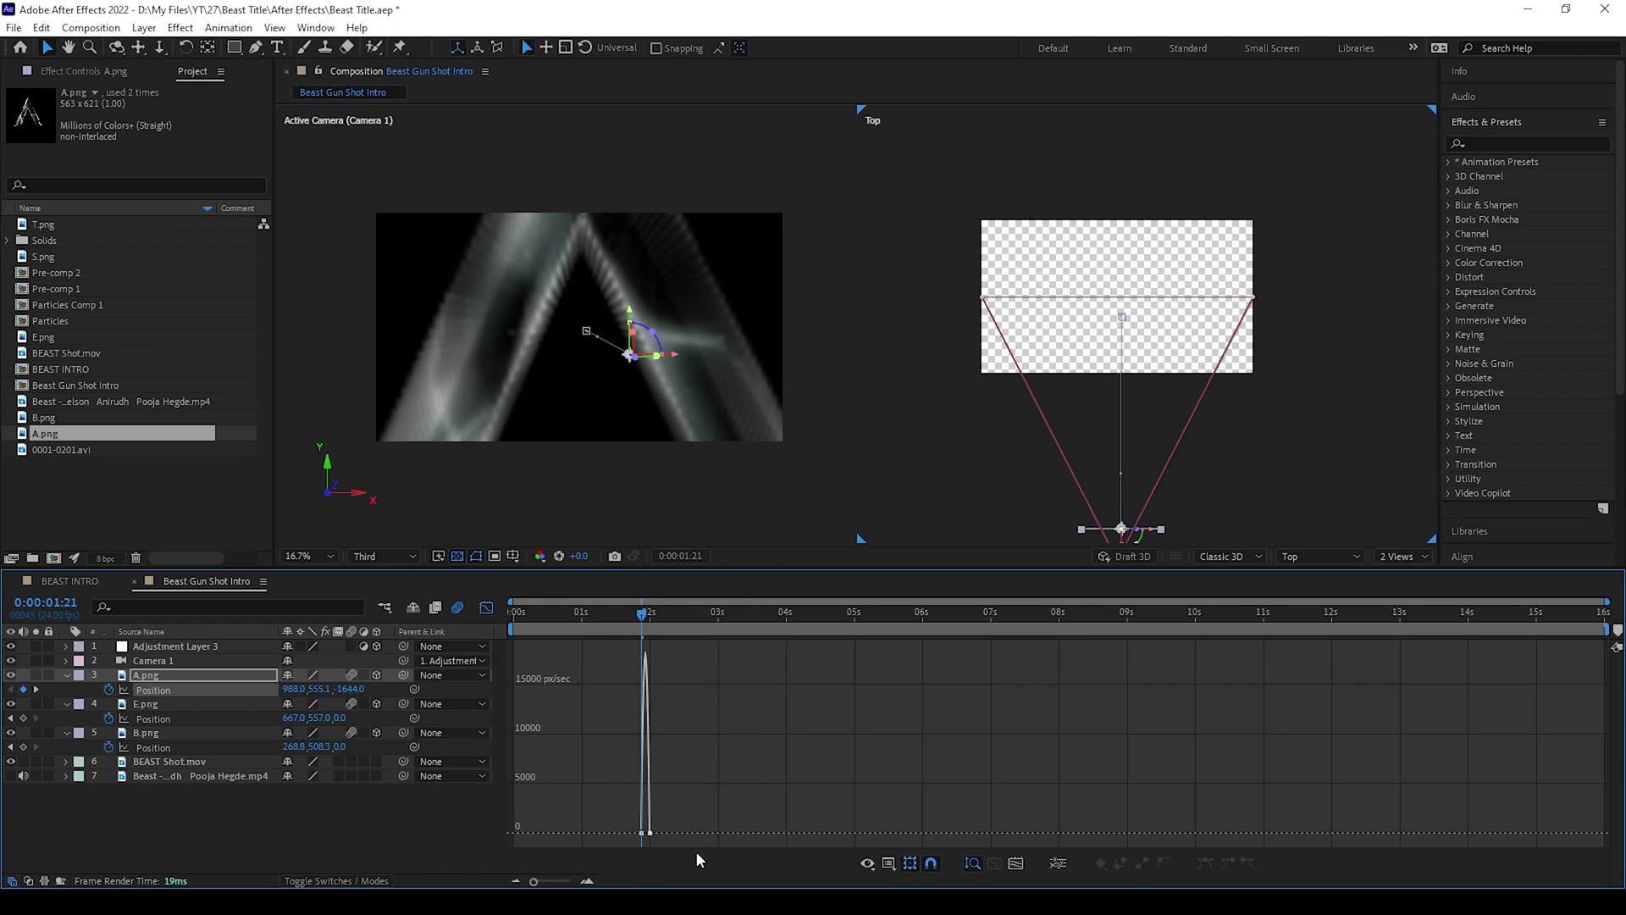
{"action": "left_click", "coordinate": [565, 881]}
{"action": "left_click_drag", "start_coordinate": [567, 882], "coordinate": [571, 882]}
{"action": "left_click_drag", "start_coordinate": [1227, 798], "coordinate": [1084, 856]}
{"action": "left_click_drag", "start_coordinate": [1110, 834], "coordinate": [1064, 837]}
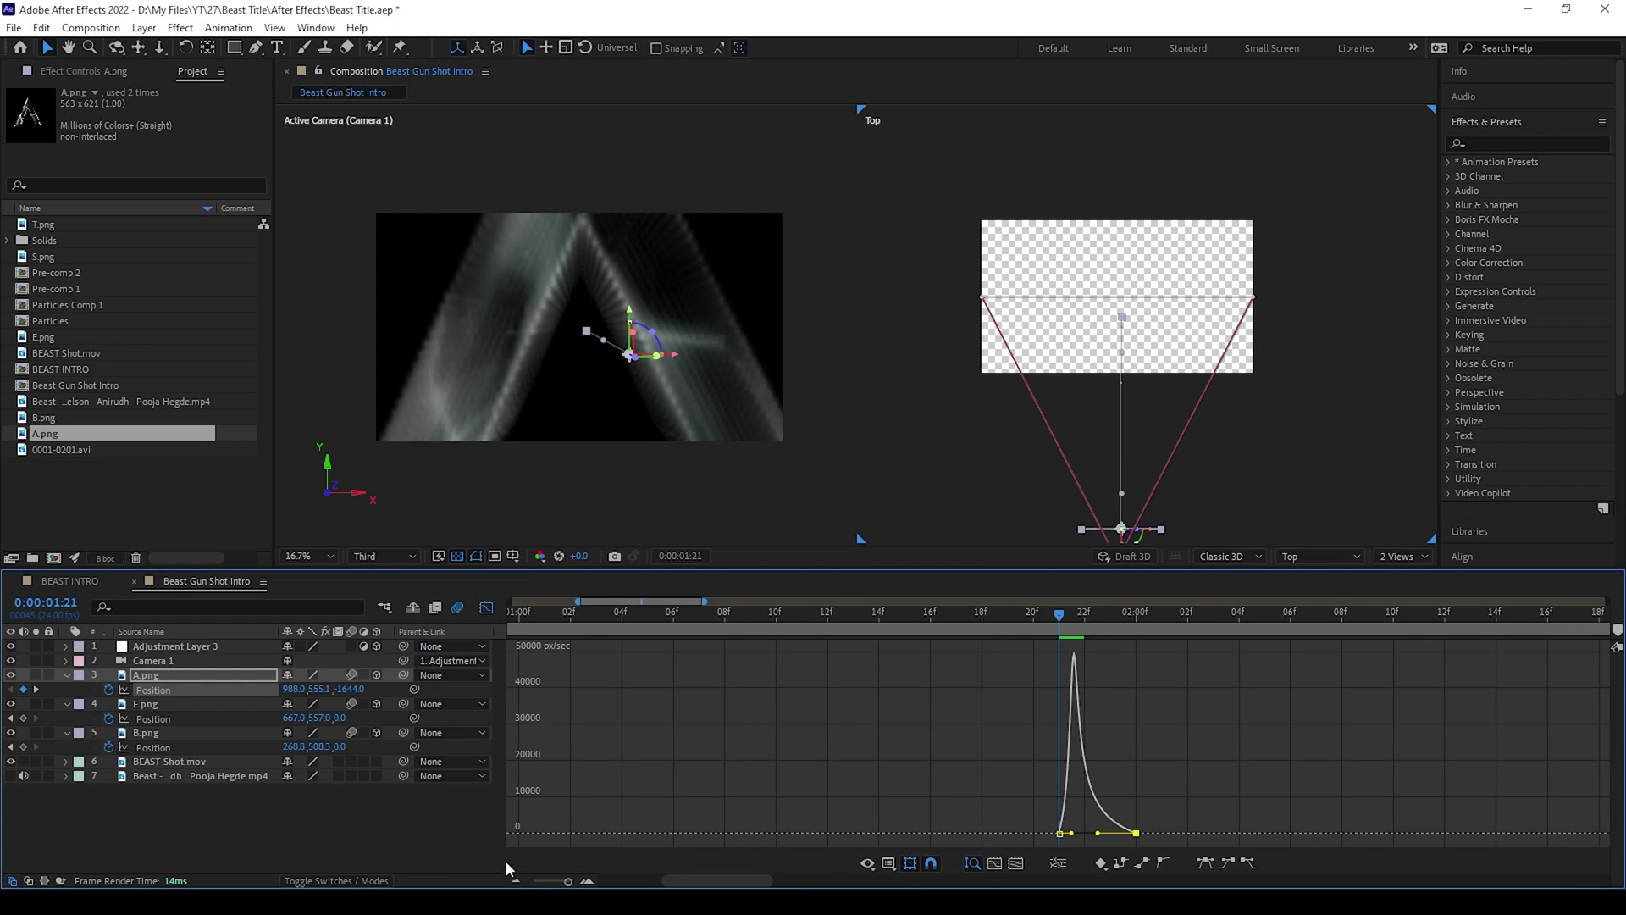
{"action": "left_click_drag", "start_coordinate": [547, 882], "coordinate": [537, 881]}
{"action": "key", "text": "shift+F3"}
Trim A.png's end to about 0:00:02:08 and check the frames around the cut.
{"action": "left_click_drag", "start_coordinate": [658, 618], "coordinate": [687, 623]}
{"action": "left_click", "coordinate": [525, 882]}
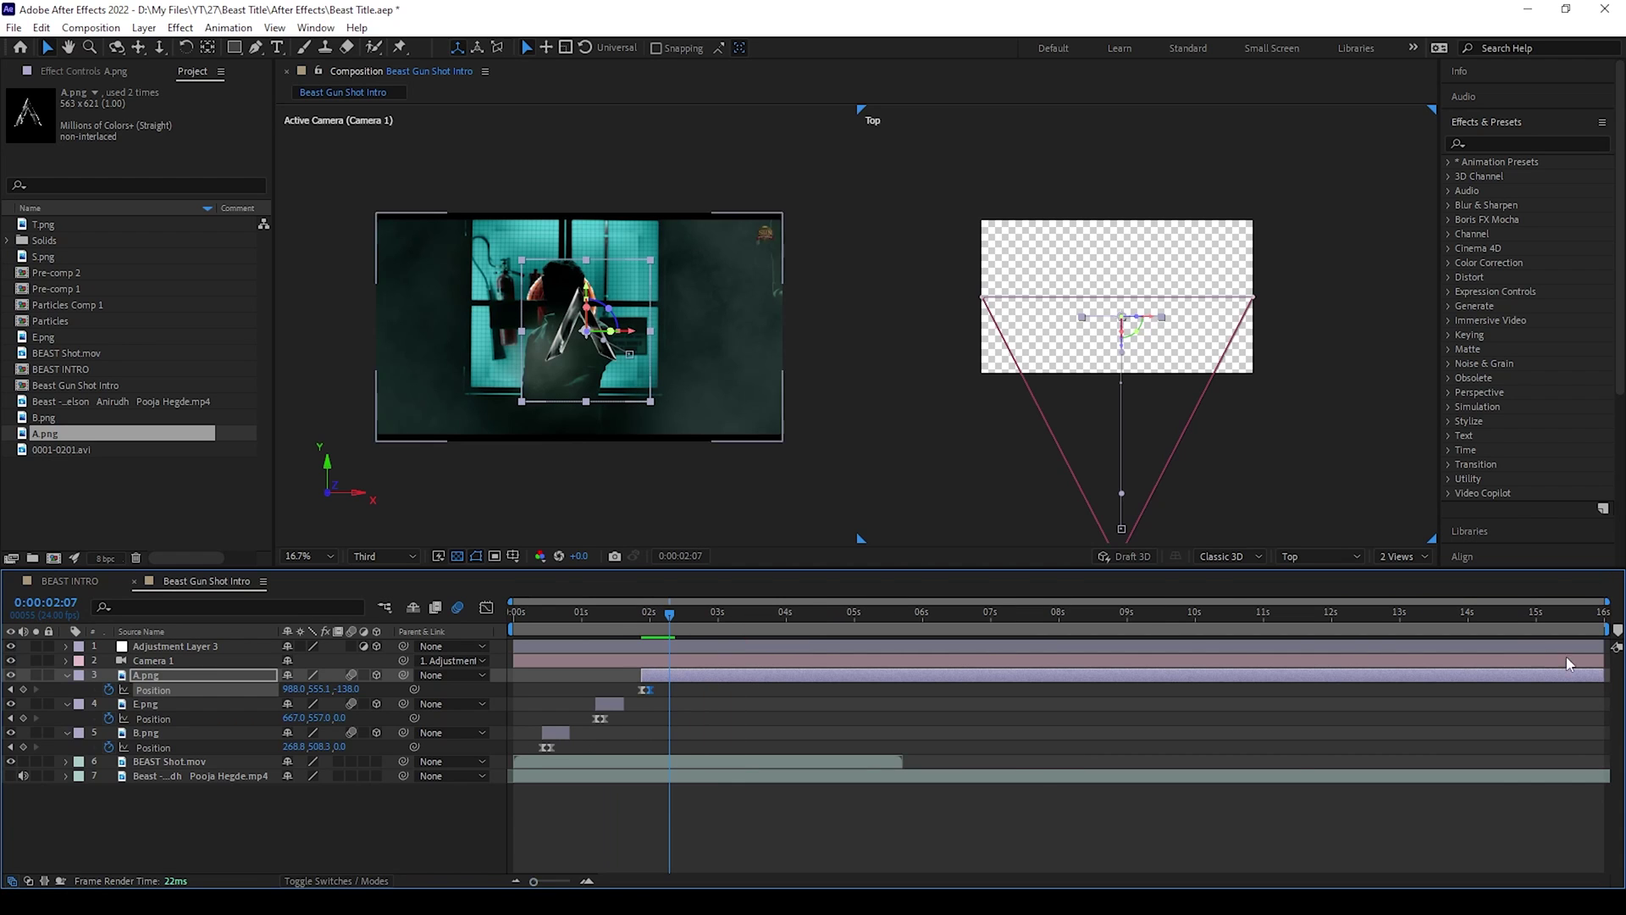
{"action": "left_click_drag", "start_coordinate": [1603, 675], "coordinate": [760, 690]}
{"action": "left_click", "coordinate": [569, 881]}
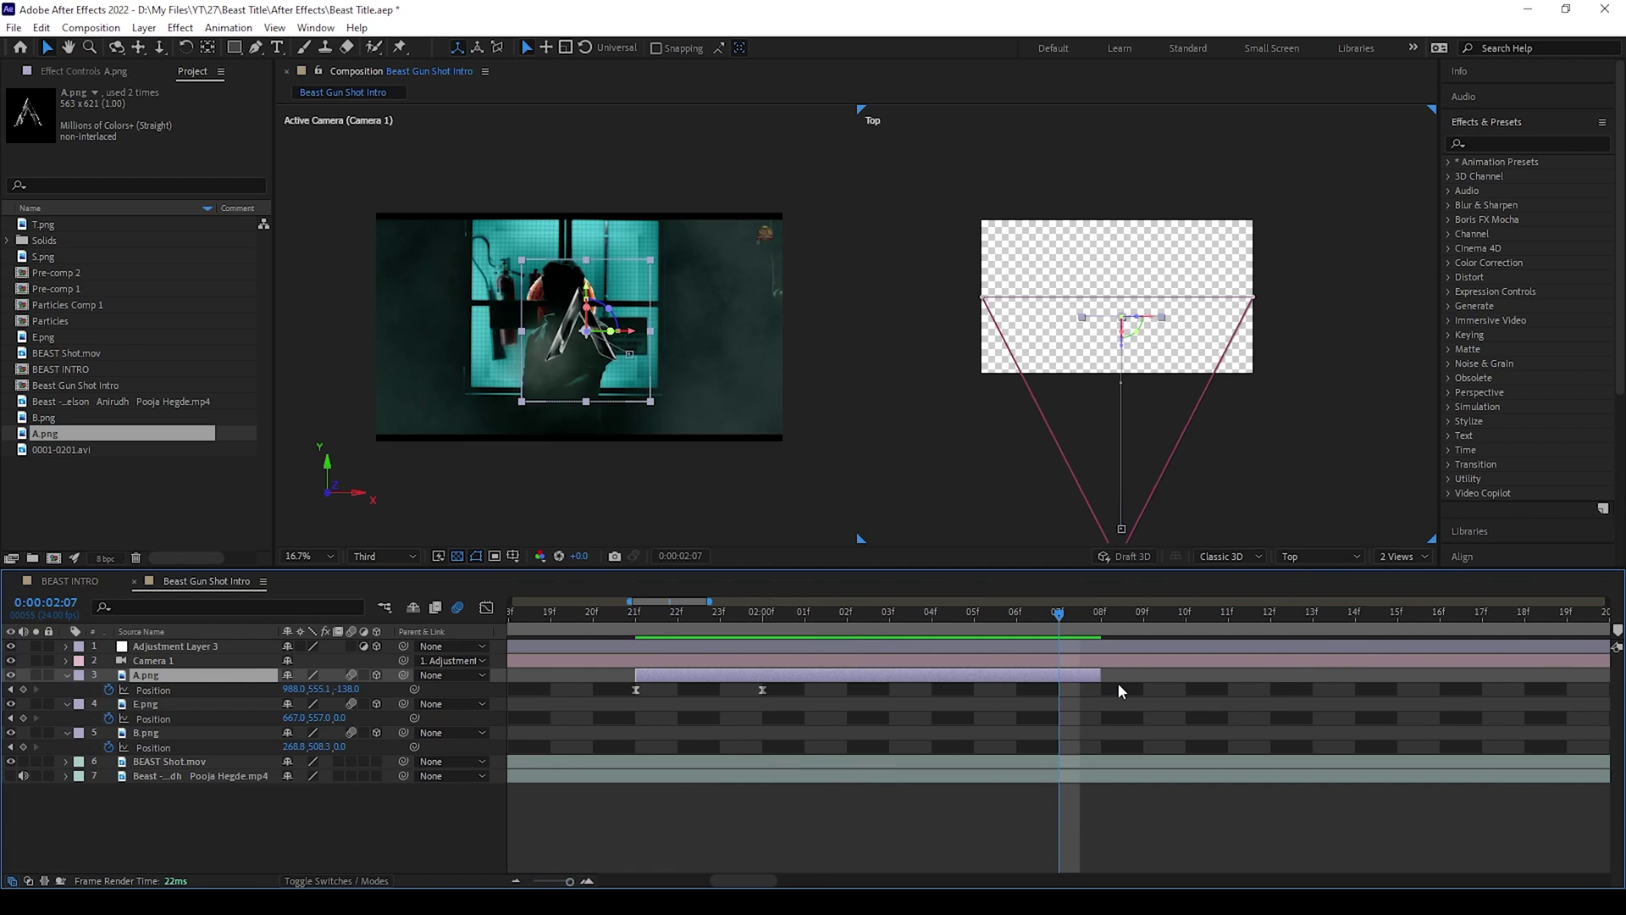
{"action": "left_click", "coordinate": [1015, 616]}
{"action": "left_click_drag", "start_coordinate": [1015, 618], "coordinate": [1056, 618]}
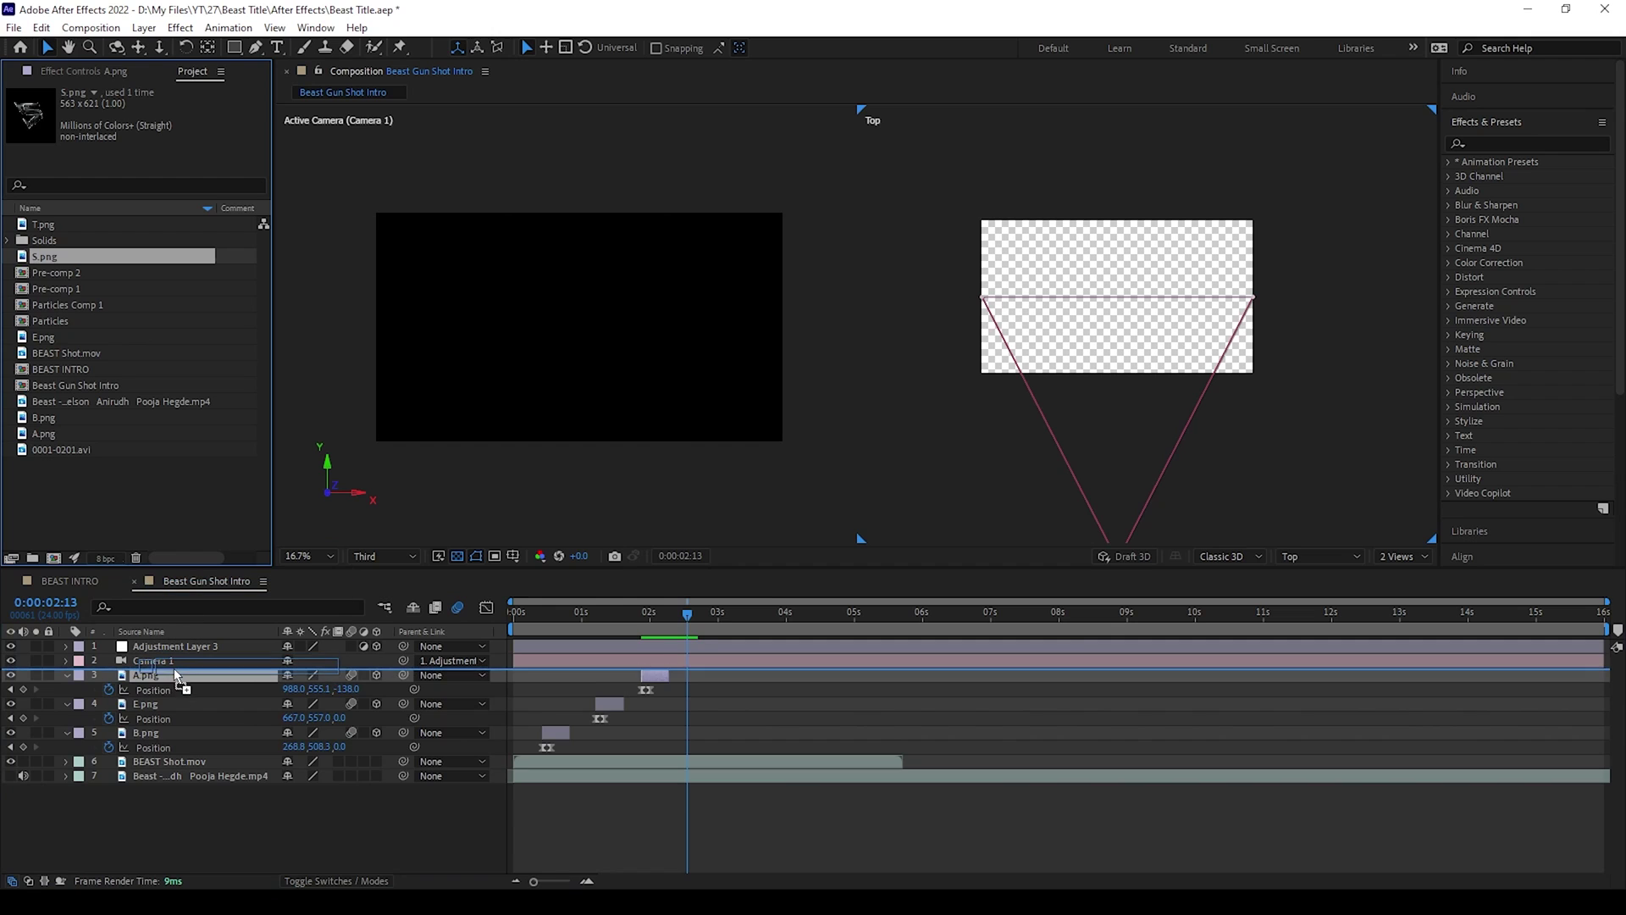
Add S.png directly above A.png and trim it to run from 0:00:02:13 to about 0:00:03:00.
{"action": "left_click_drag", "start_coordinate": [174, 671], "coordinate": [174, 668]}
{"action": "left_click_drag", "start_coordinate": [680, 692], "coordinate": [684, 692]}
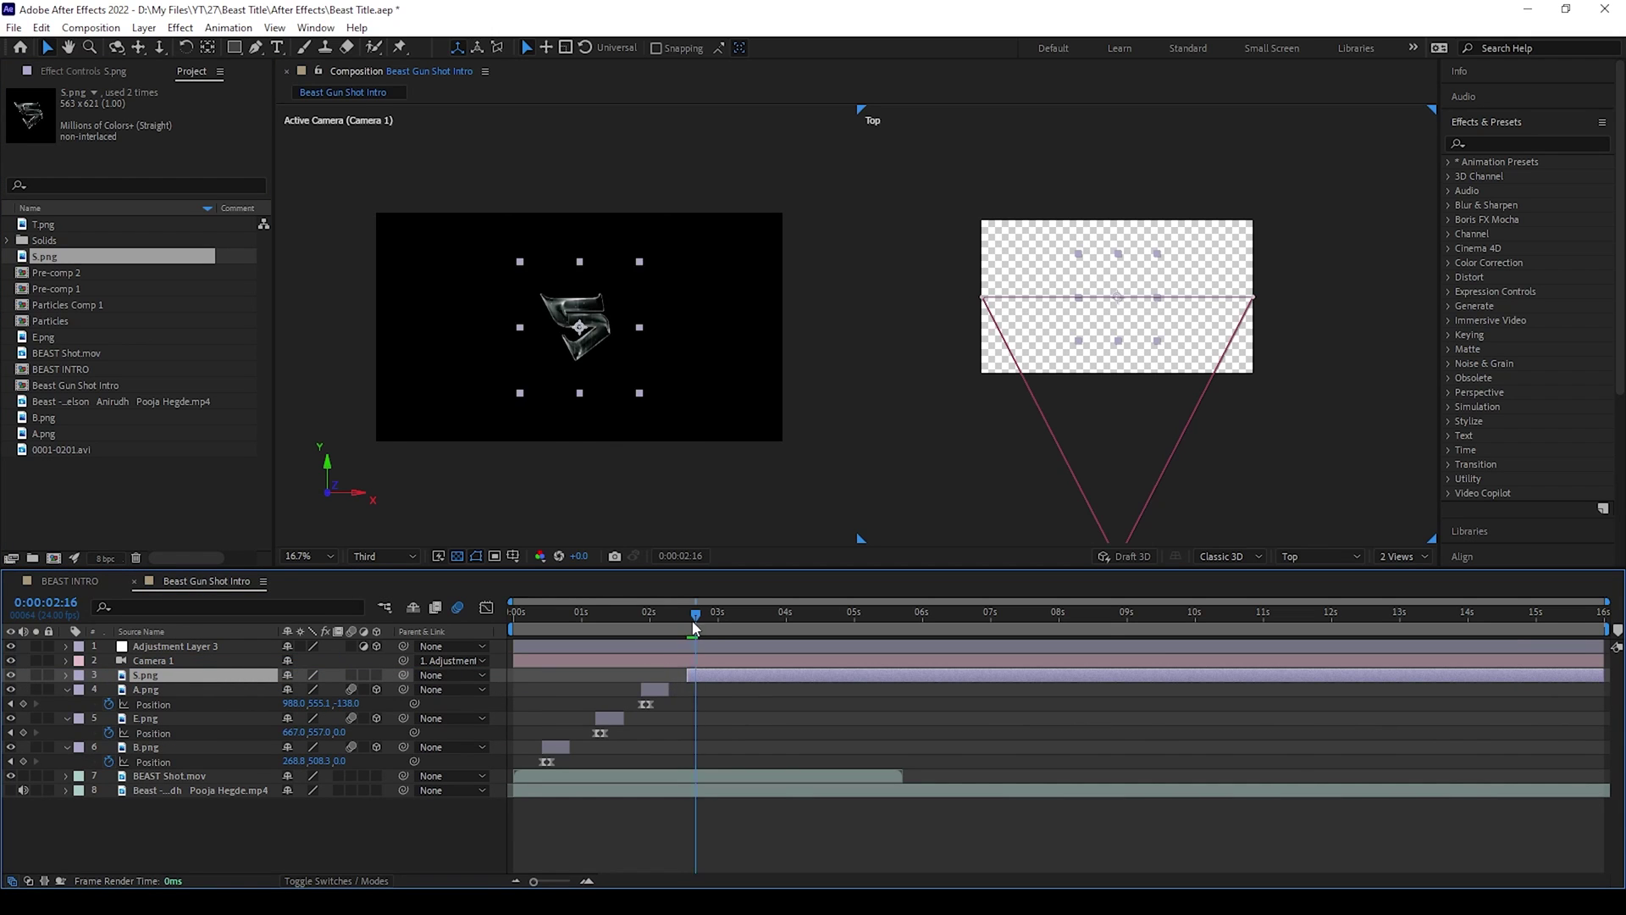
{"action": "left_click_drag", "start_coordinate": [694, 627], "coordinate": [716, 630]}
{"action": "left_click_drag", "start_coordinate": [1607, 675], "coordinate": [717, 675]}
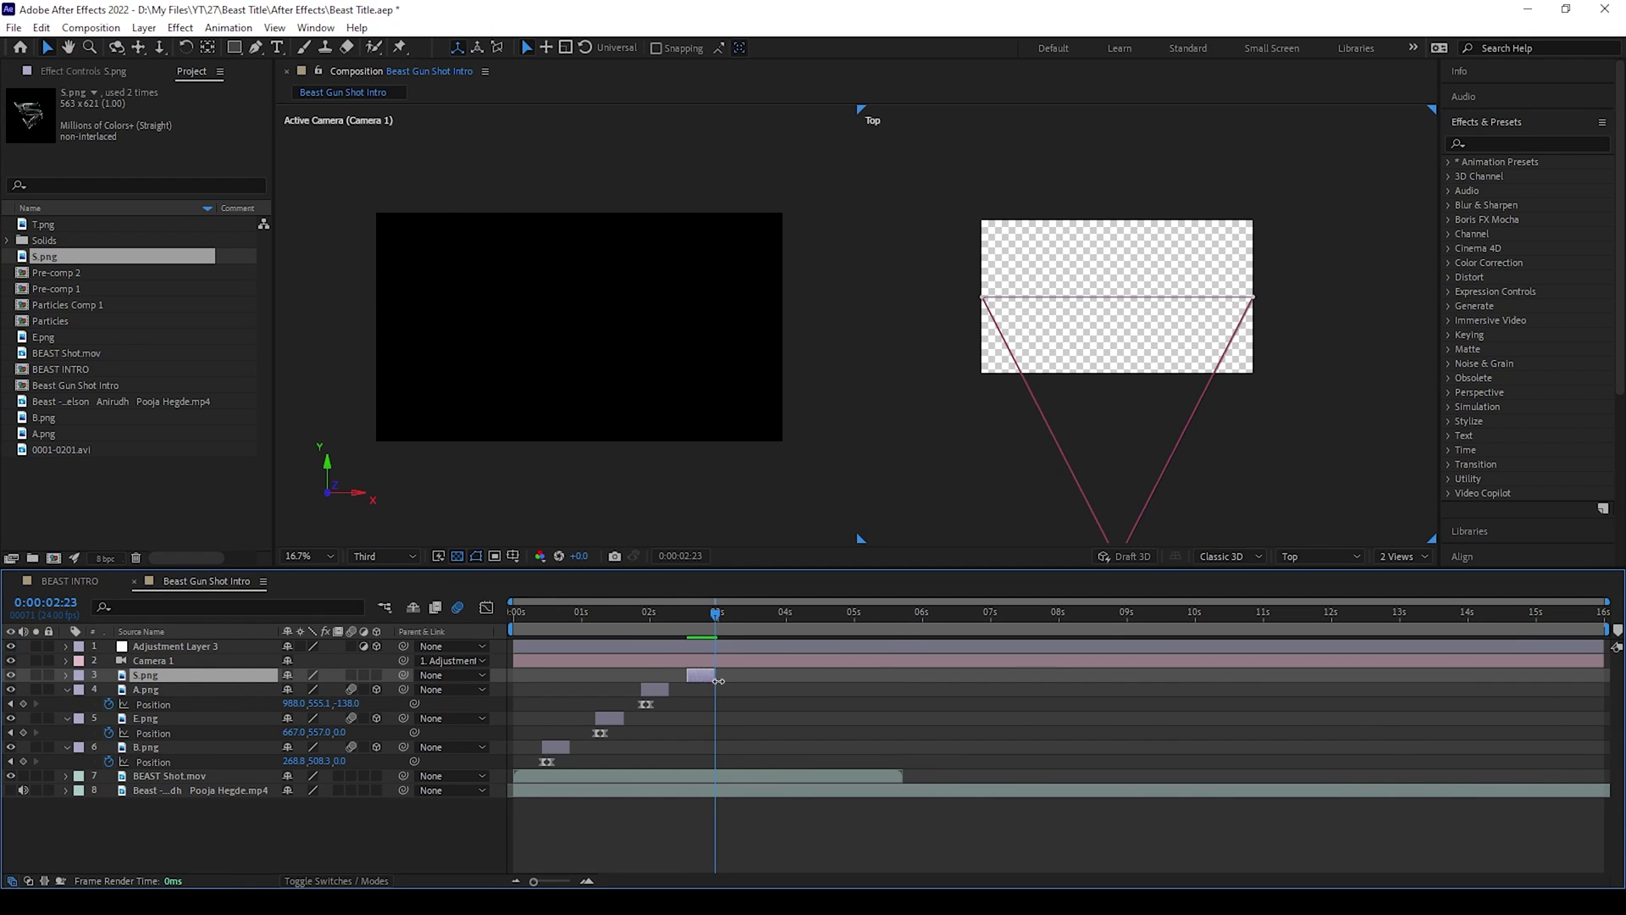
{"action": "key", "text": "equal"}
{"action": "key", "text": "equal"}
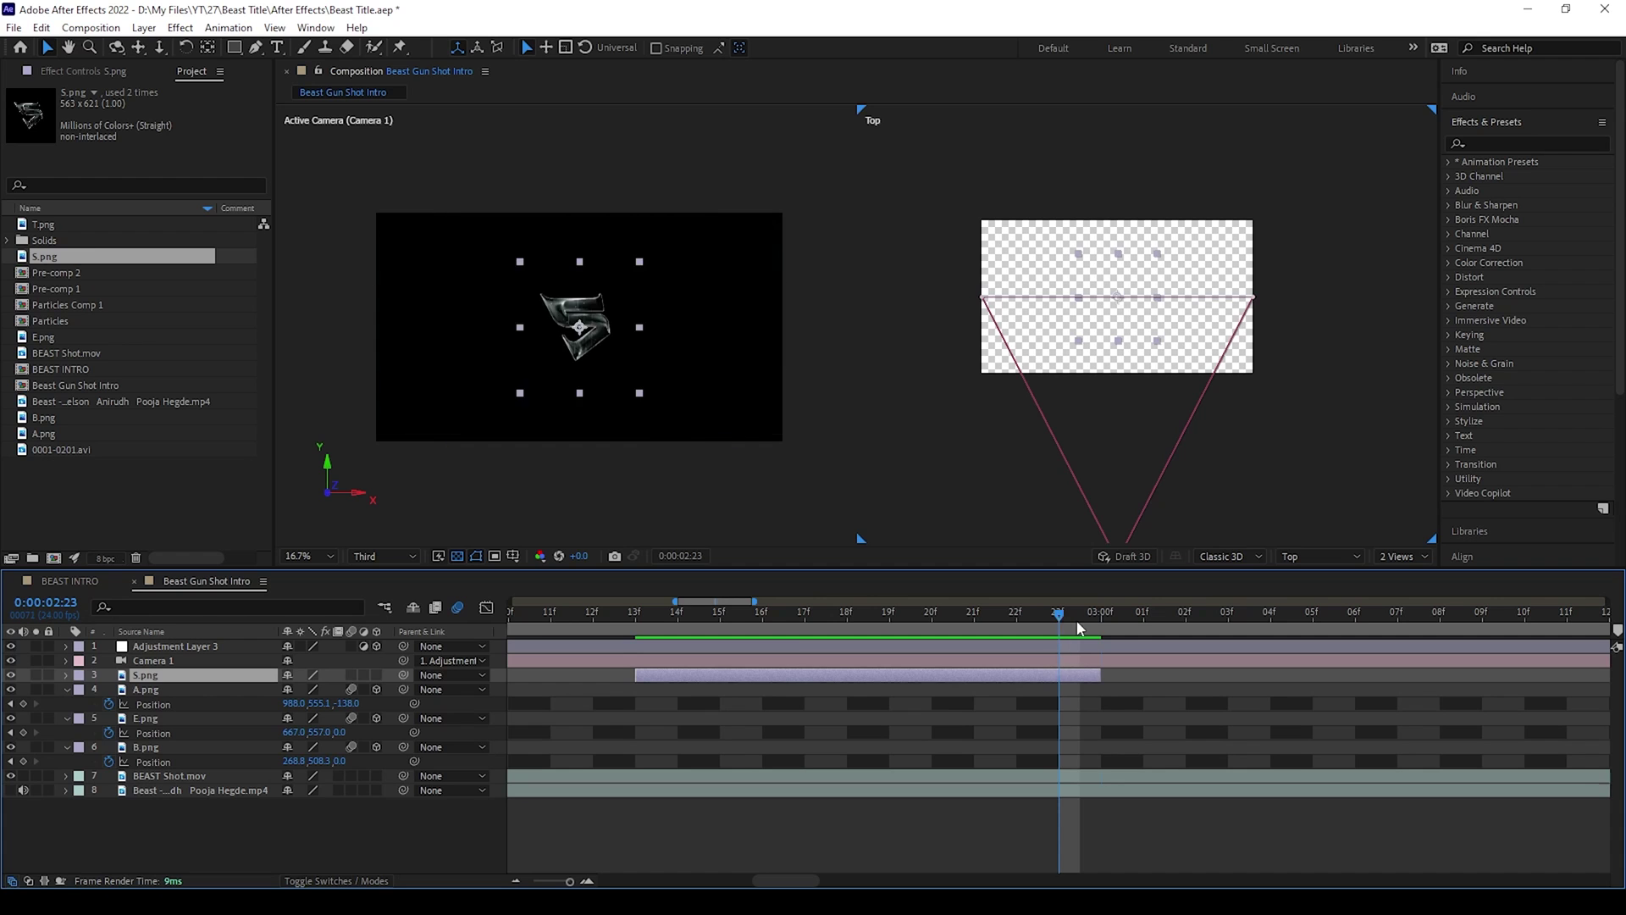
Place S.png over the reference video's letter S at about 1350, 566 and make it a 3D layer.
{"action": "left_click", "coordinate": [11, 775]}
{"action": "left_click", "coordinate": [11, 790]}
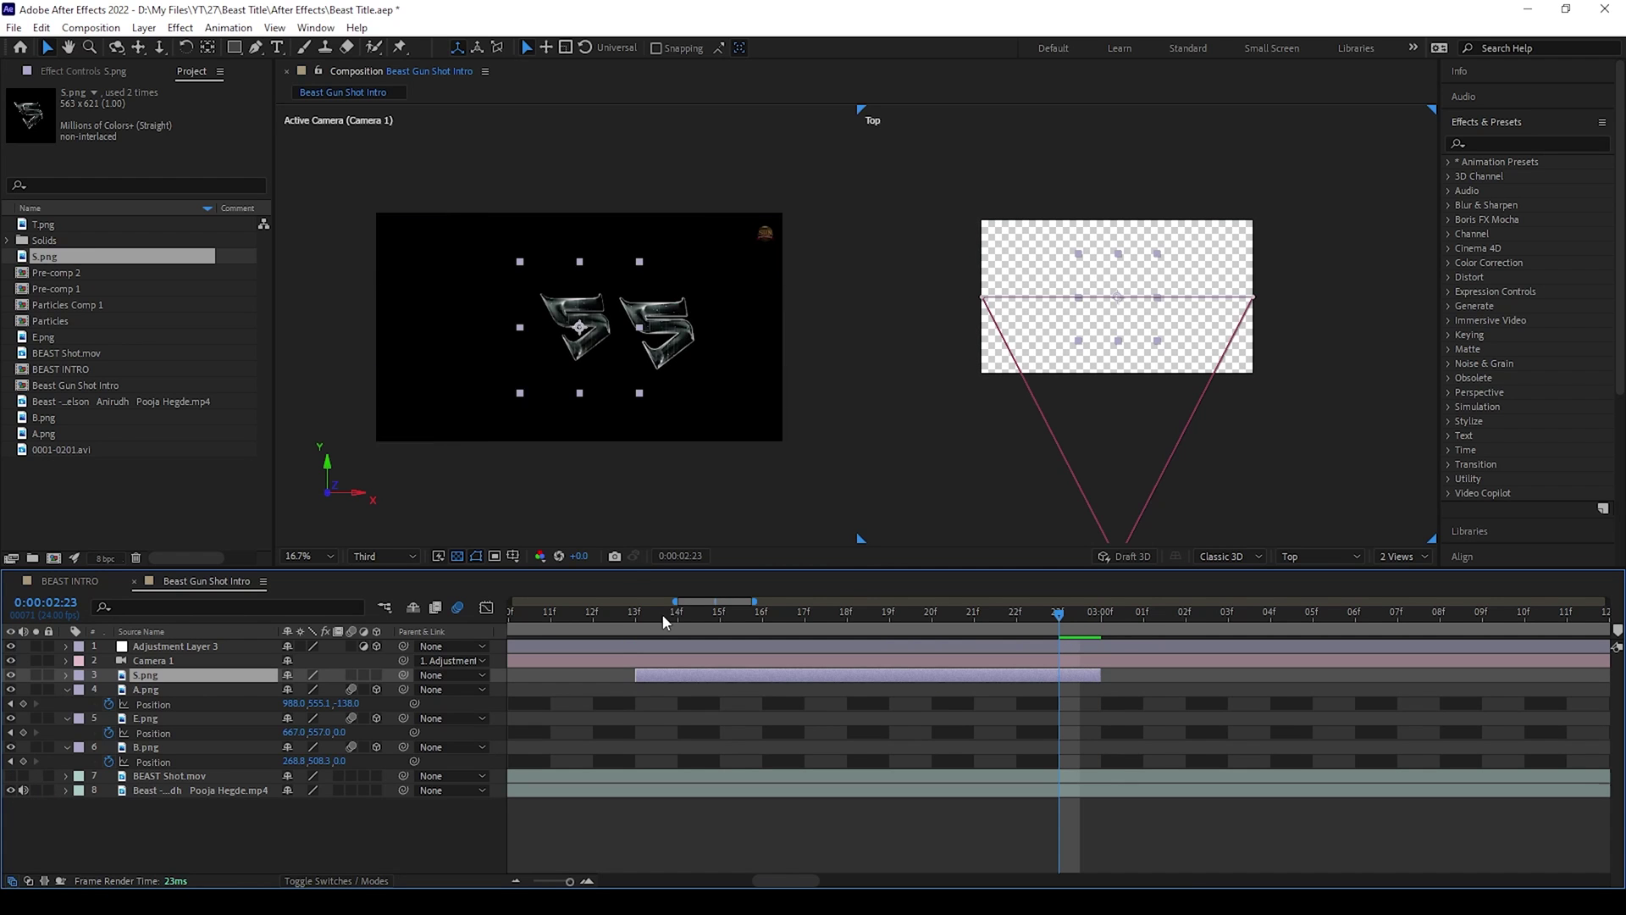
{"action": "scroll", "coordinate": [563, 332], "scroll_direction": "up", "scroll_amount": 5}
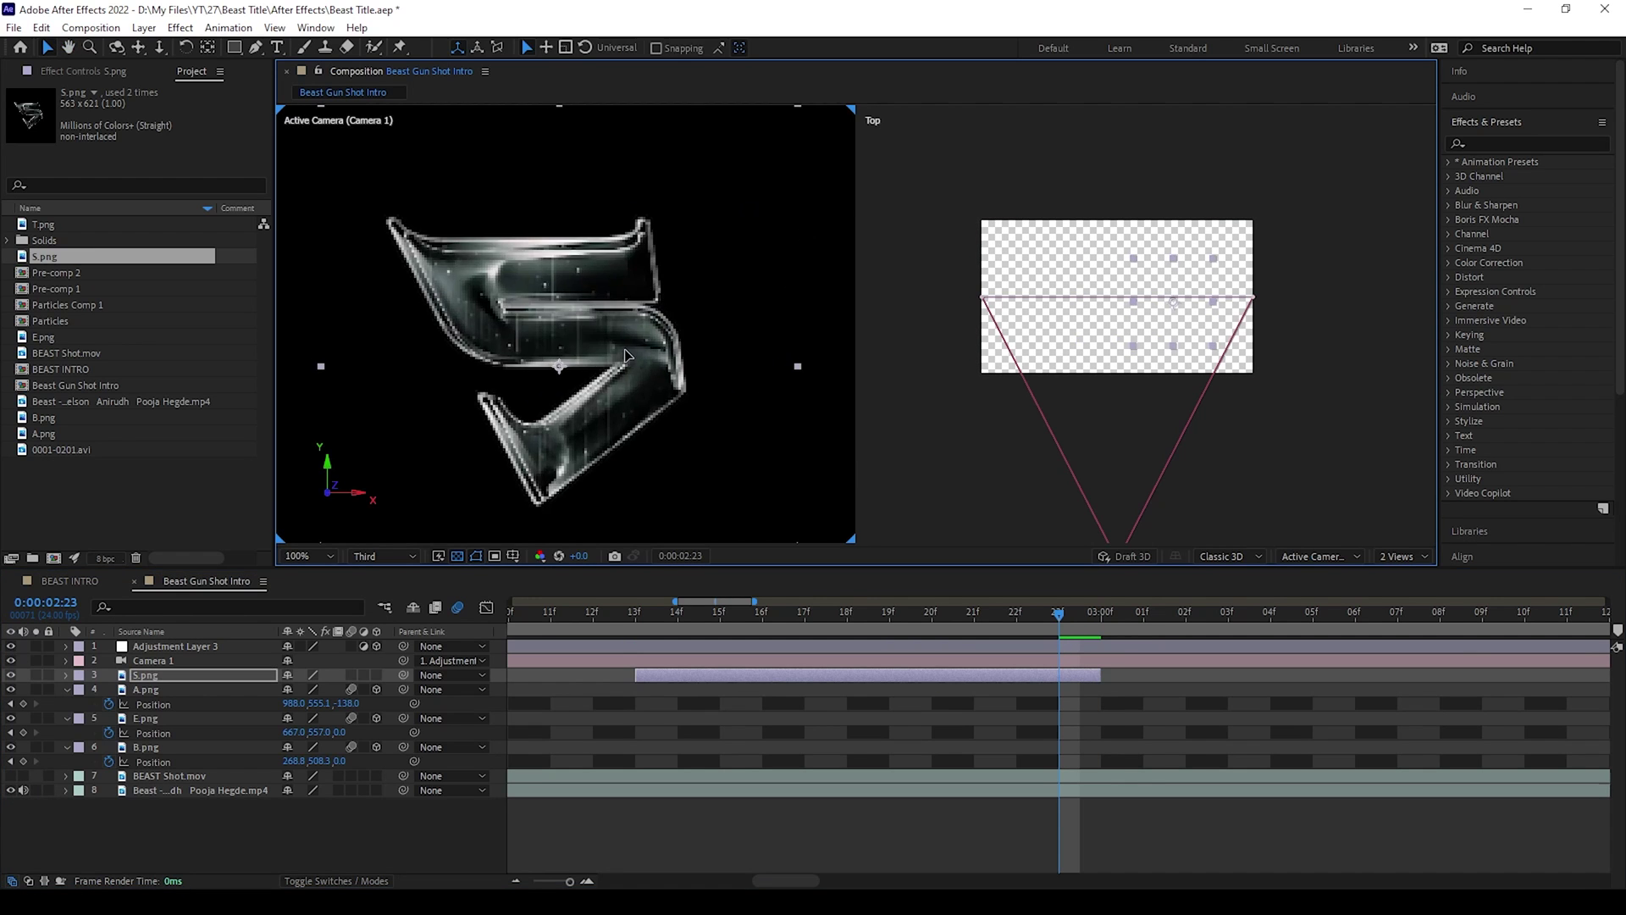
{"action": "left_click", "coordinate": [375, 675]}
{"action": "key", "text": "p"}
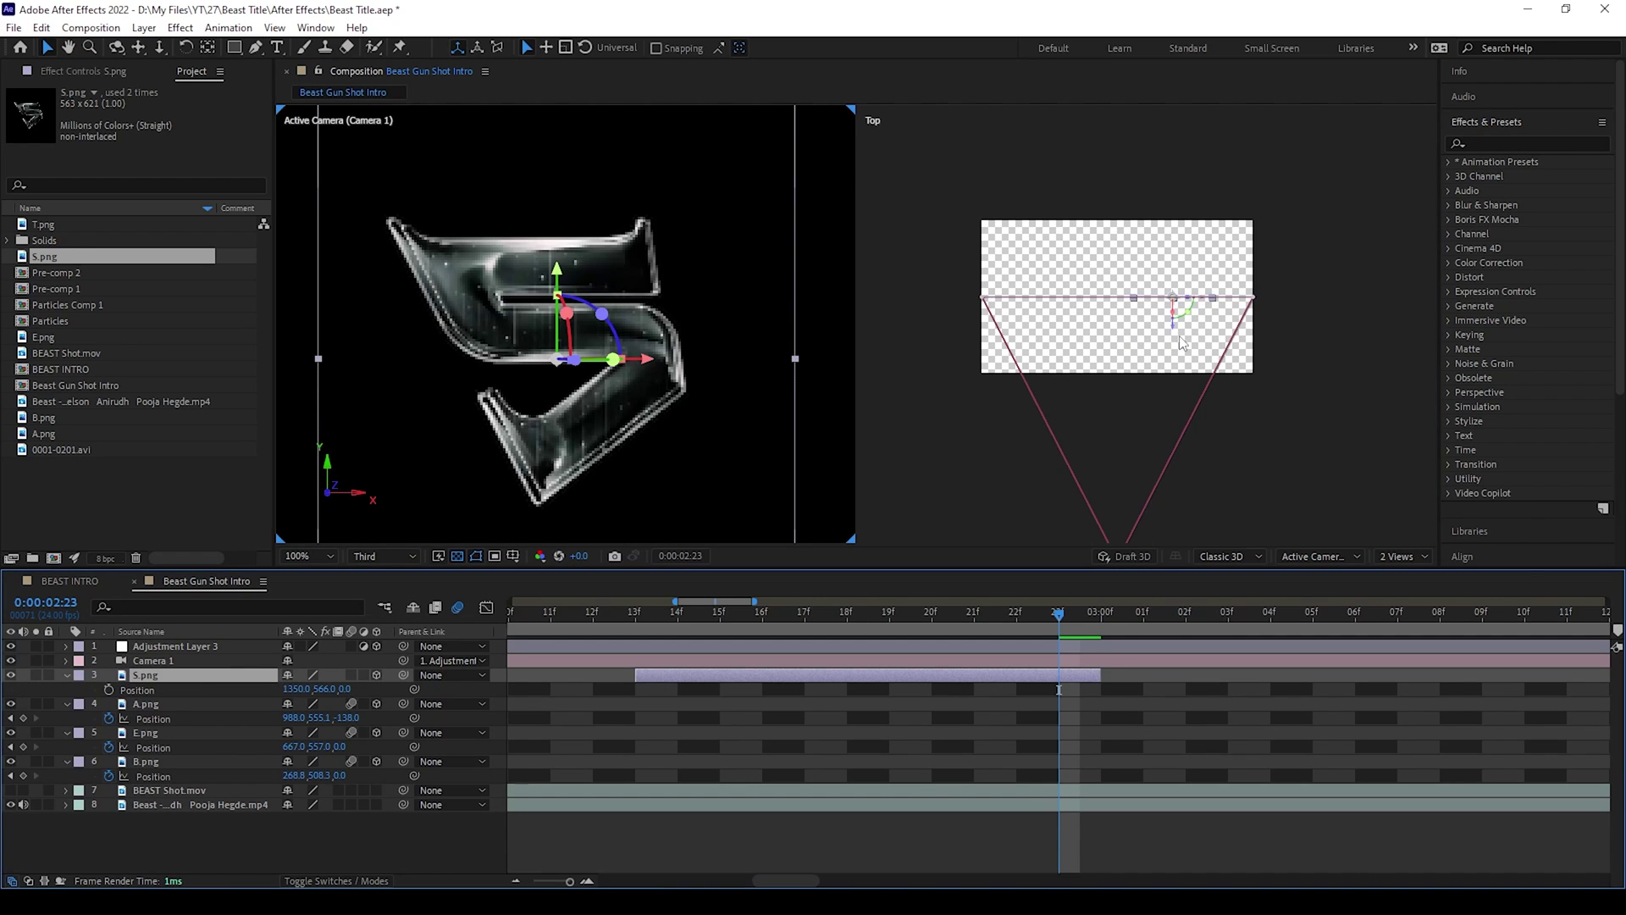
Bring S.png slightly closer to the camera and realign it with the reference letter at about 1322.5, 566, -120.
{"action": "left_click_drag", "start_coordinate": [1173, 325], "coordinate": [1174, 339]}
{"action": "left_click_drag", "start_coordinate": [671, 363], "coordinate": [649, 362]}
{"action": "left_click_drag", "start_coordinate": [1168, 337], "coordinate": [1169, 341]}
{"action": "left_click_drag", "start_coordinate": [646, 361], "coordinate": [641, 361]}
Compare S.png with the reference letter by toggling its visibility, and keyframe its Position at 0:00:02:16.
{"action": "left_click", "coordinate": [894, 620]}
{"action": "left_click", "coordinate": [11, 674]}
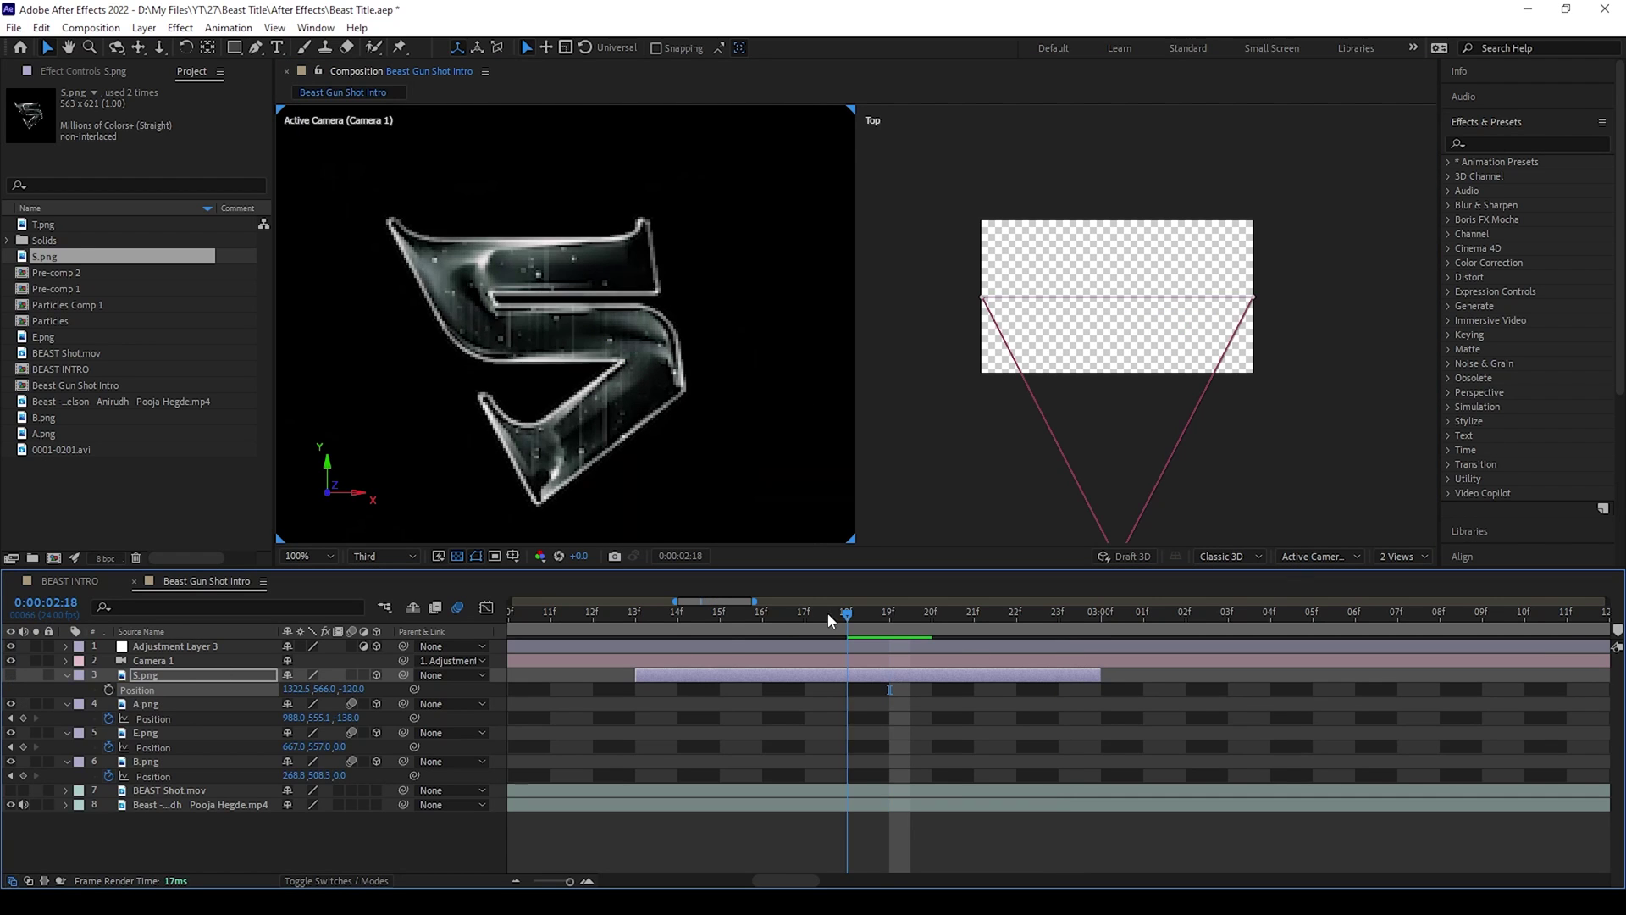
{"action": "left_click_drag", "start_coordinate": [828, 620], "coordinate": [762, 621]}
{"action": "left_click", "coordinate": [108, 689]}
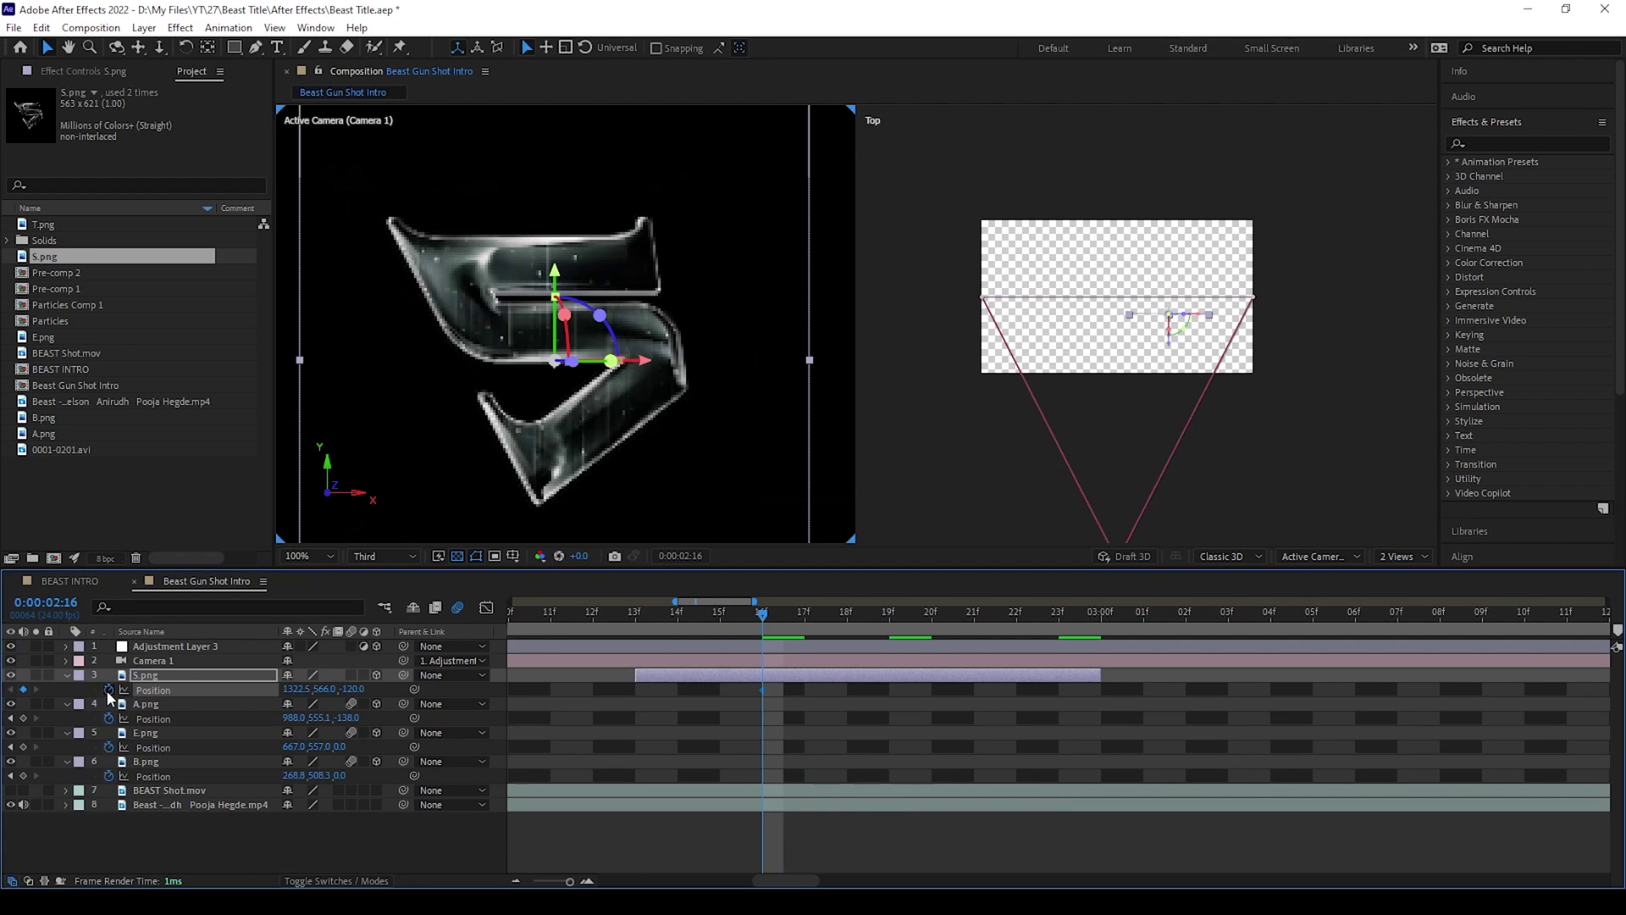
Keyframe S.png close to the camera at 0:00:02:13, with its Position at about 1034.5, 566, -1572.
{"action": "left_click", "coordinate": [636, 621]}
{"action": "scroll", "coordinate": [643, 423], "scroll_direction": "down", "scroll_amount": 3}
{"action": "left_click_drag", "start_coordinate": [1169, 339], "coordinate": [1158, 519]}
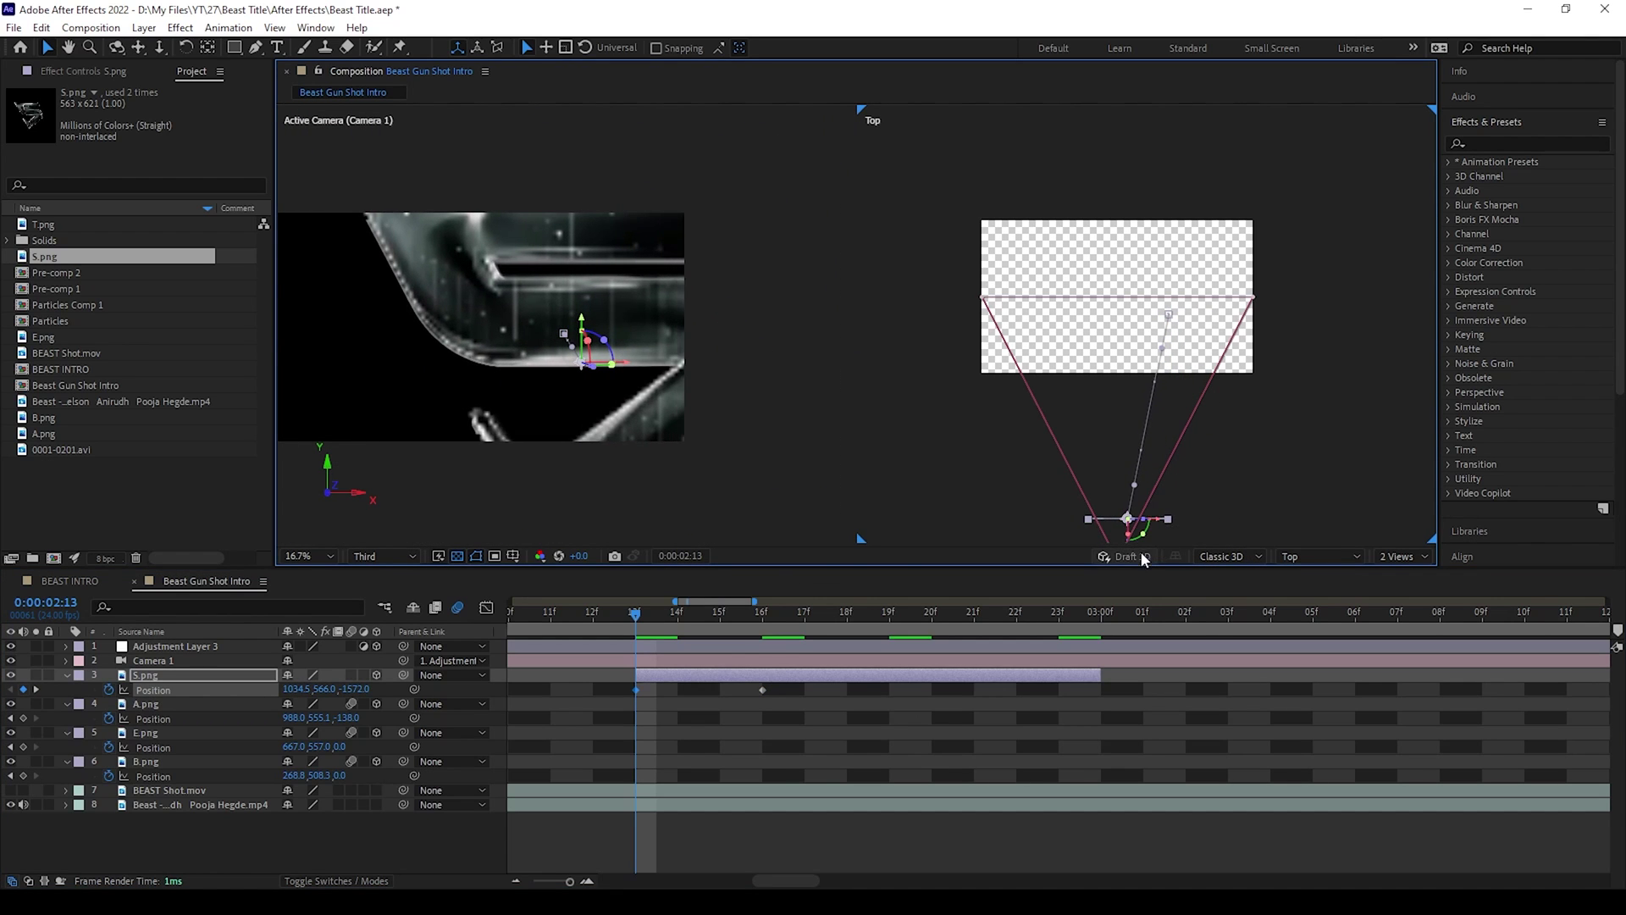
Apply Easy Ease to both Position keyframes of S.png and enable motion blur on the layer.
{"action": "left_click", "coordinate": [211, 689]}
{"action": "key", "text": "F9"}
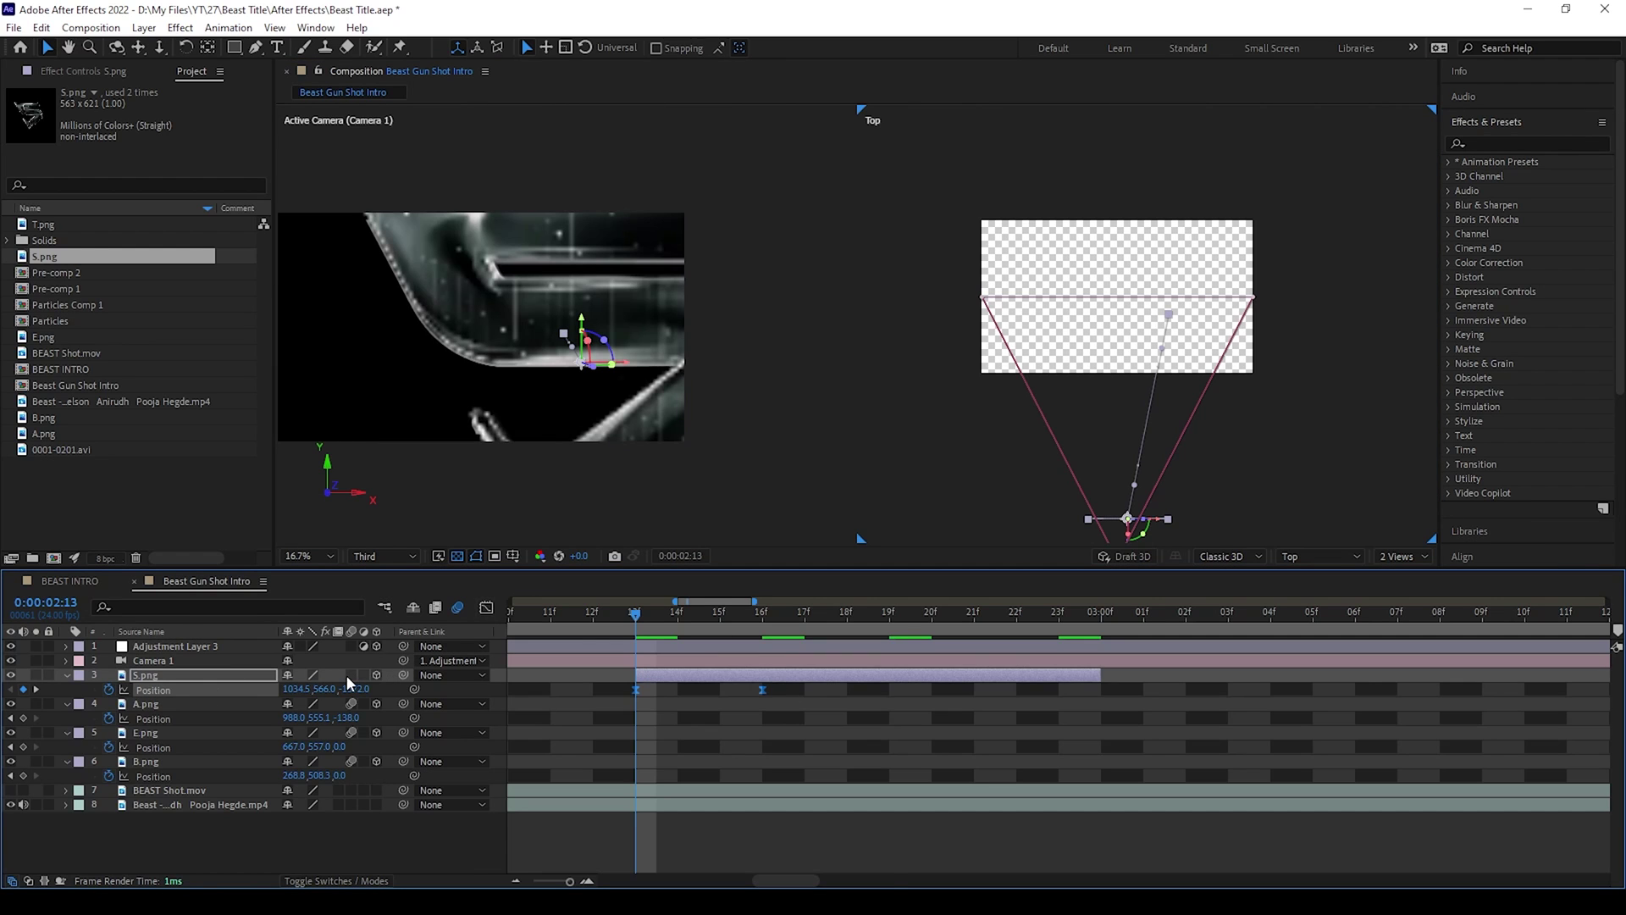
{"action": "left_click", "coordinate": [351, 676]}
Reshape S.png's Position speed curve so the letter starts fast and slows down into its last keyframe.
{"action": "left_click", "coordinate": [486, 608]}
{"action": "left_click", "coordinate": [762, 833]}
{"action": "left_click_drag", "start_coordinate": [741, 833], "coordinate": [530, 881]}
{"action": "left_click", "coordinate": [486, 608]}
{"action": "left_click", "coordinate": [599, 850]}
Add T.png to the composition directly above S.png and set the current time to 0:00:03:13.
{"action": "left_click", "coordinate": [746, 613]}
{"action": "left_click_drag", "start_coordinate": [44, 225], "coordinate": [181, 669]}
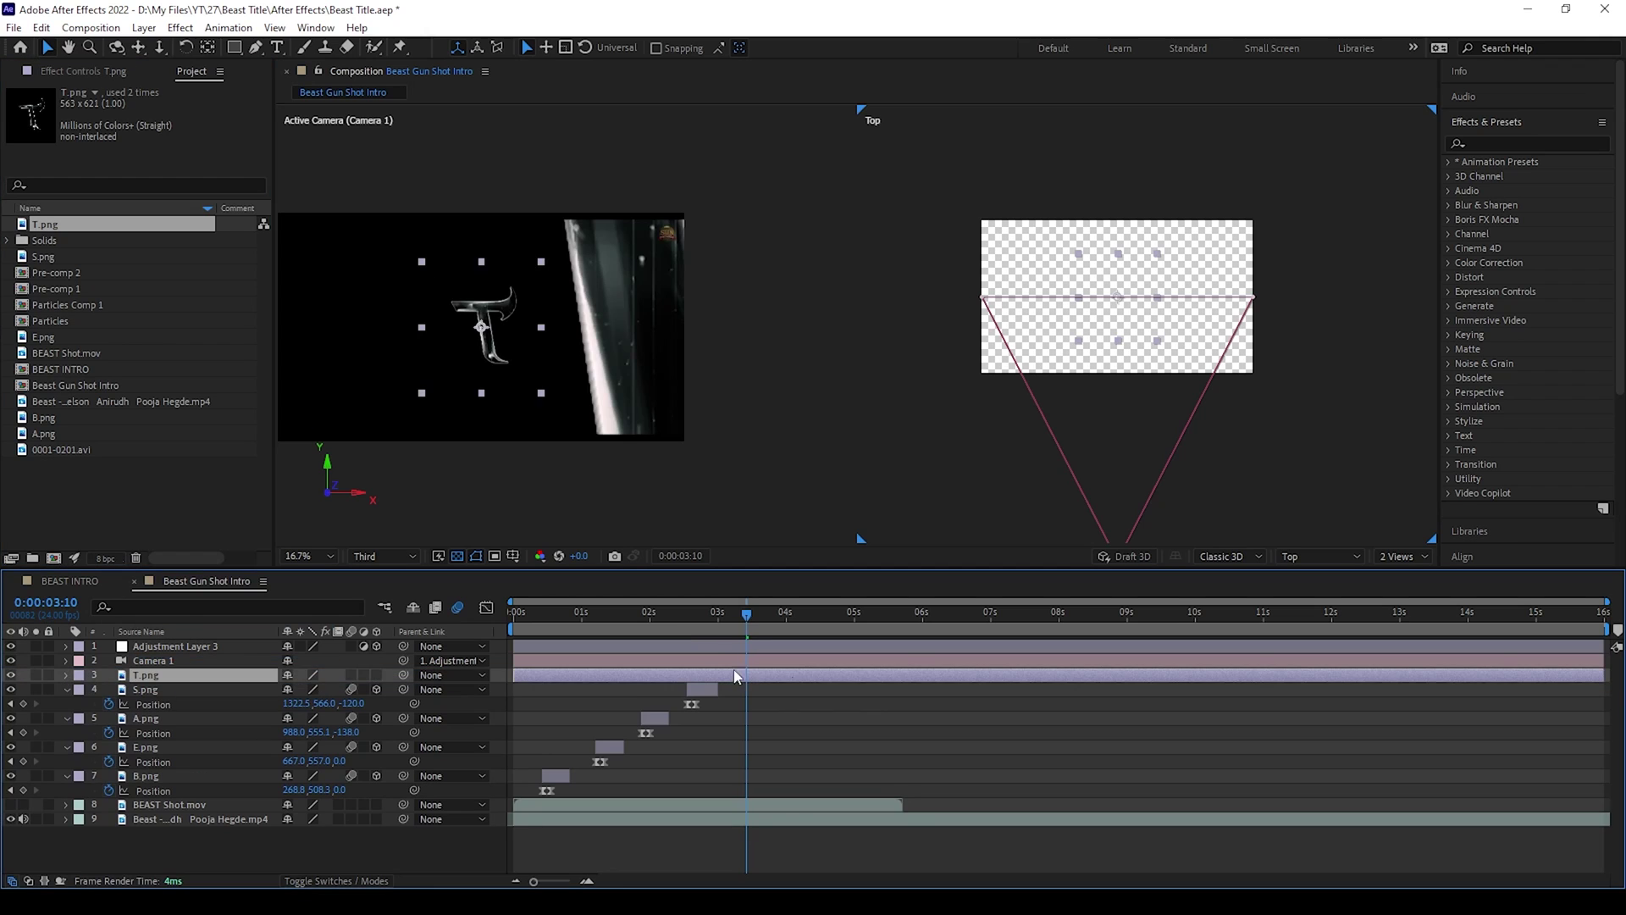
{"action": "left_click_drag", "start_coordinate": [747, 620], "coordinate": [756, 624]}
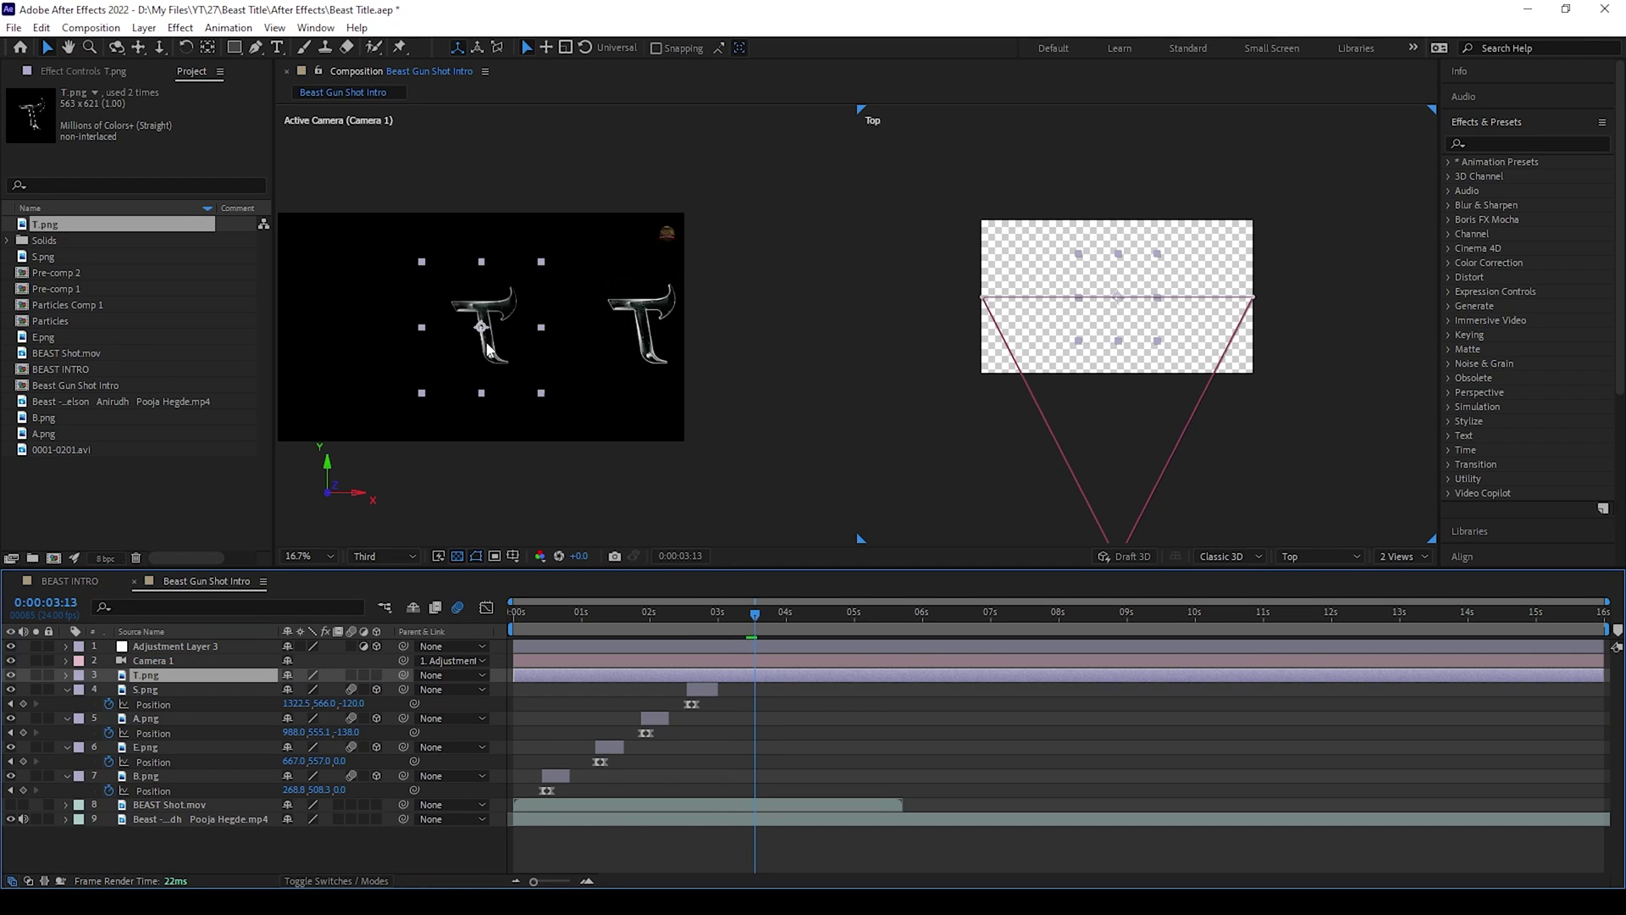
Make T.png a 3D layer, align it with the reference letter T at about 1693.2, 535, -24, and keyframe its Position.
{"action": "scroll", "coordinate": [488, 349], "scroll_direction": "up", "scroll_amount": 5}
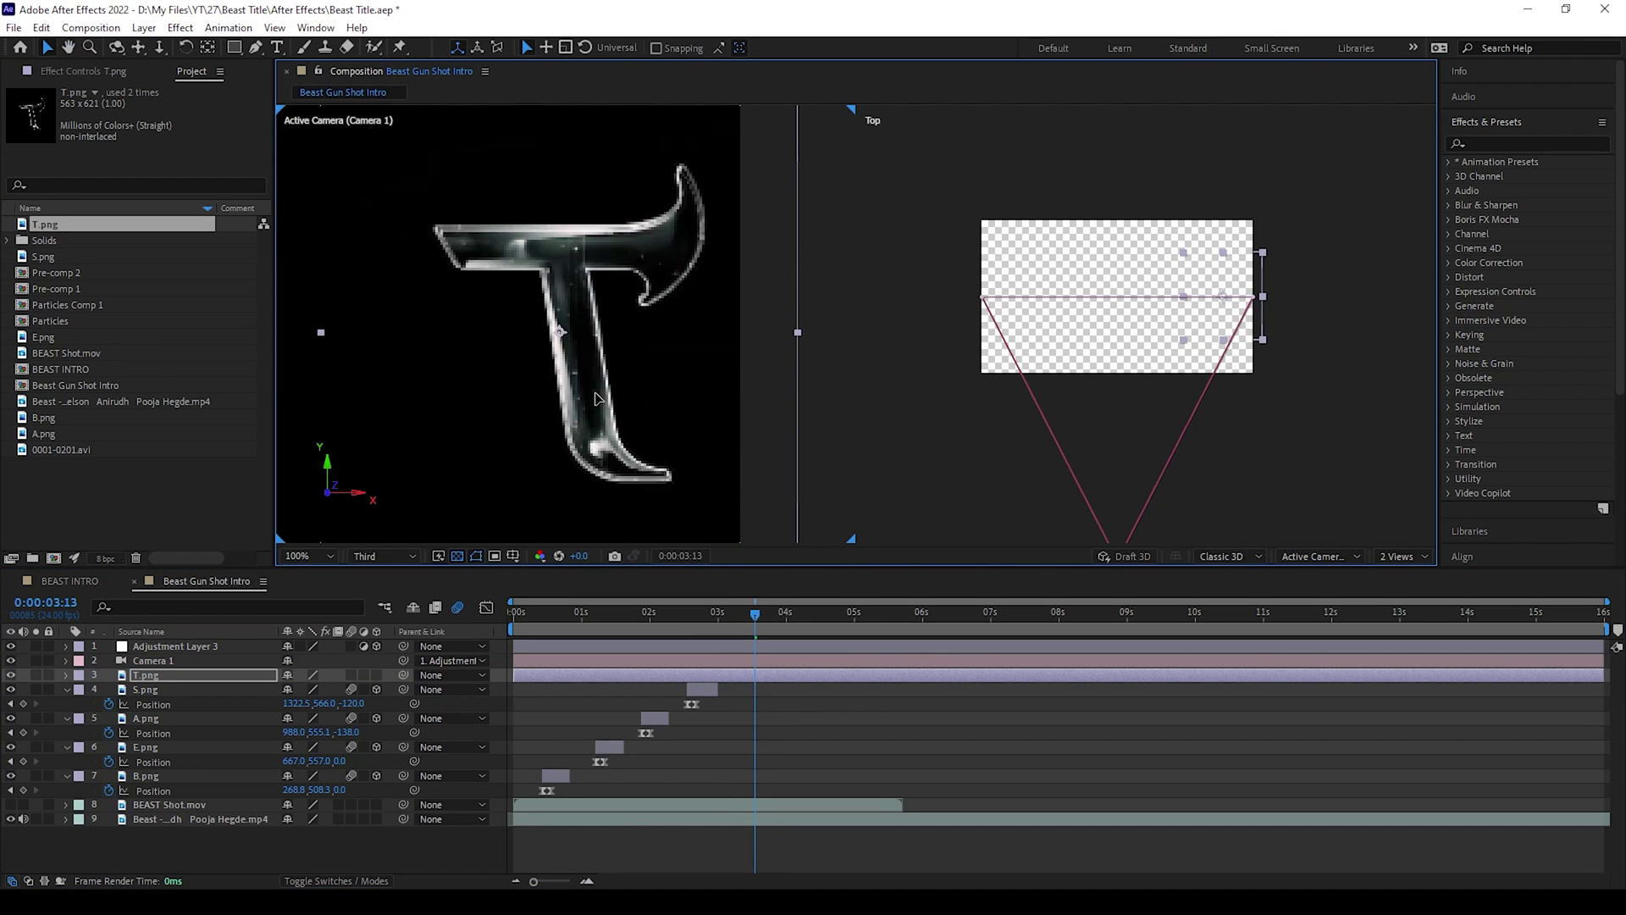
{"action": "left_click", "coordinate": [377, 675]}
{"action": "left_click_drag", "start_coordinate": [1222, 327], "coordinate": [1223, 332]}
{"action": "left_click_drag", "start_coordinate": [650, 334], "coordinate": [644, 336]}
{"action": "left_click", "coordinate": [165, 677]}
{"action": "key", "text": "alt+shift+p"}
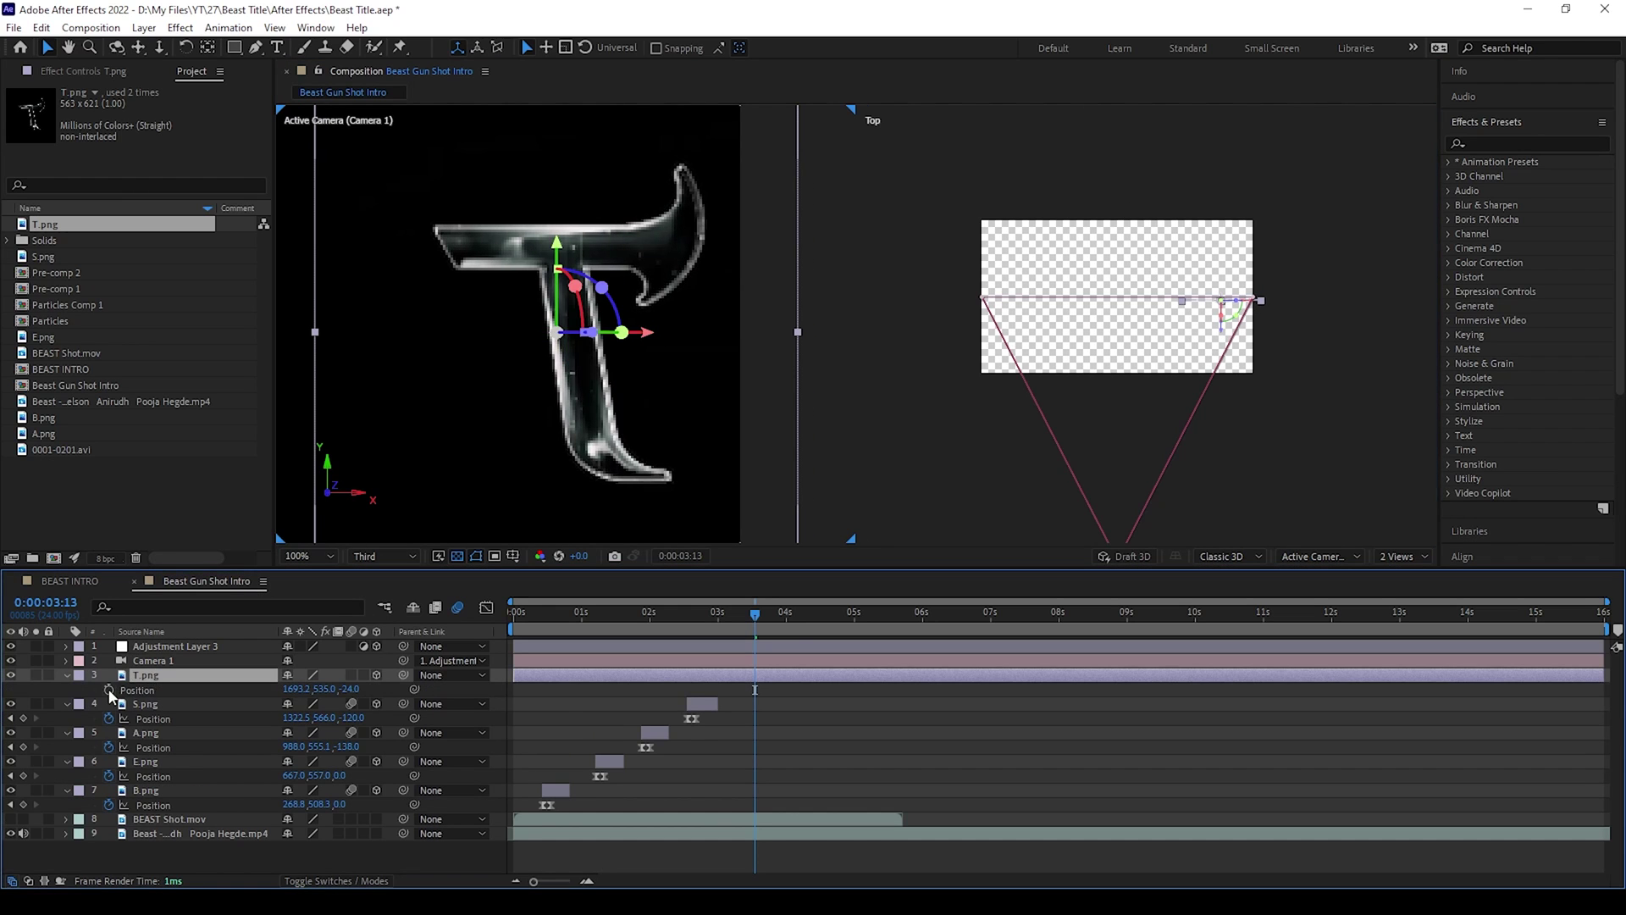
Trim the start of T.png to 0:00:03:10, just before its Position keyframe.
{"action": "left_click", "coordinate": [730, 613]}
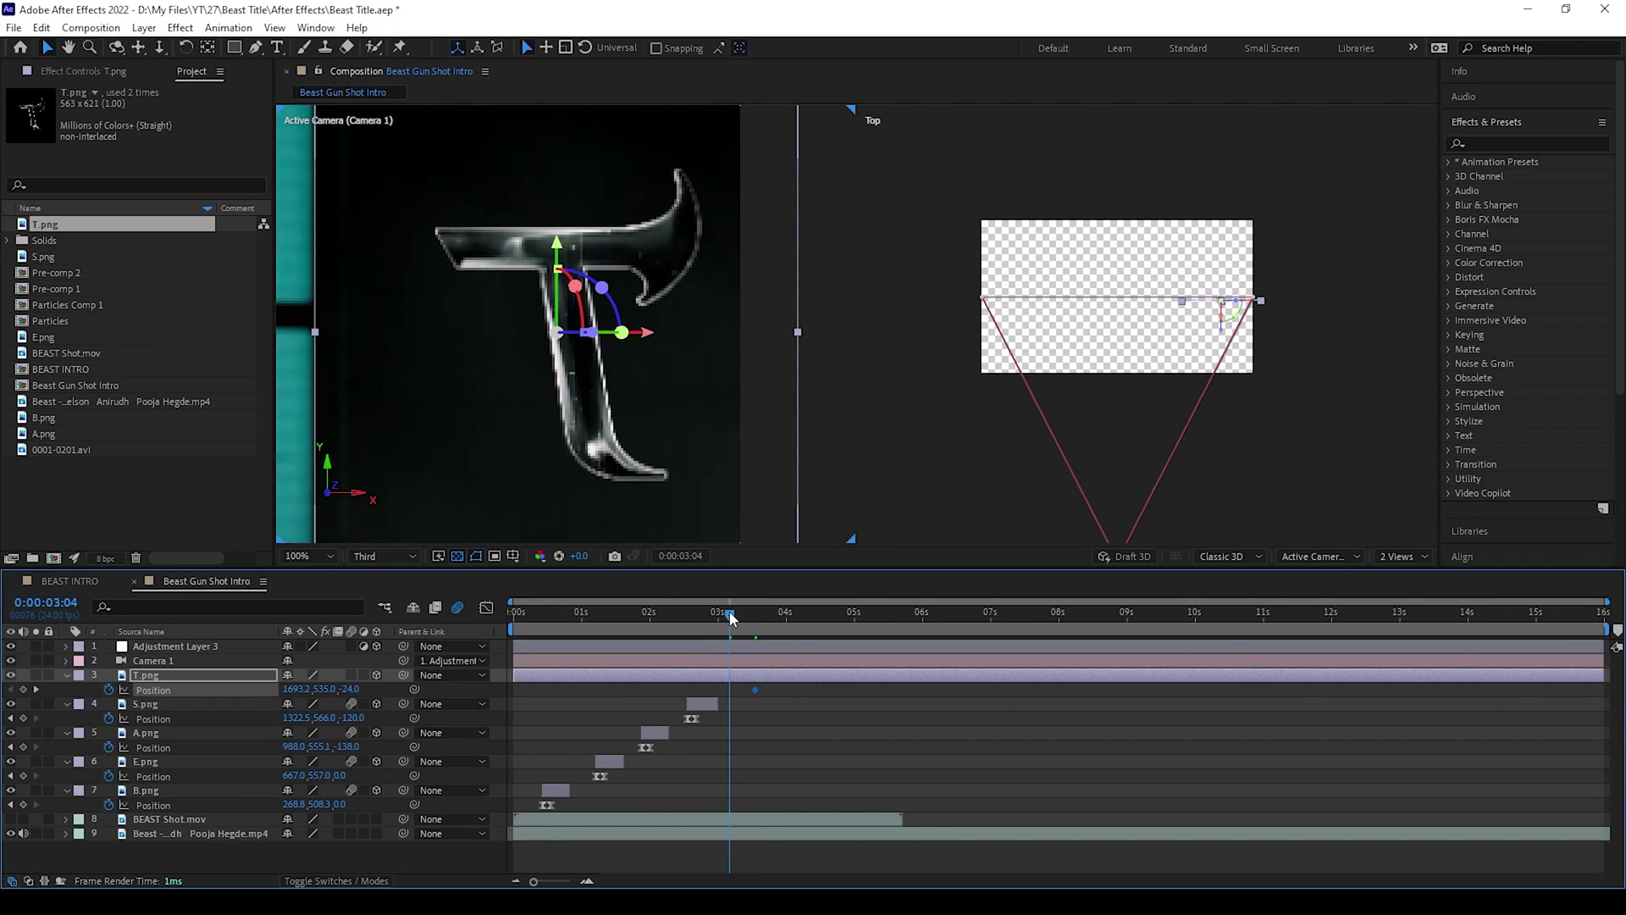
{"action": "left_click_drag", "start_coordinate": [508, 675], "coordinate": [748, 693]}
{"action": "left_click_drag", "start_coordinate": [732, 616], "coordinate": [750, 622]}
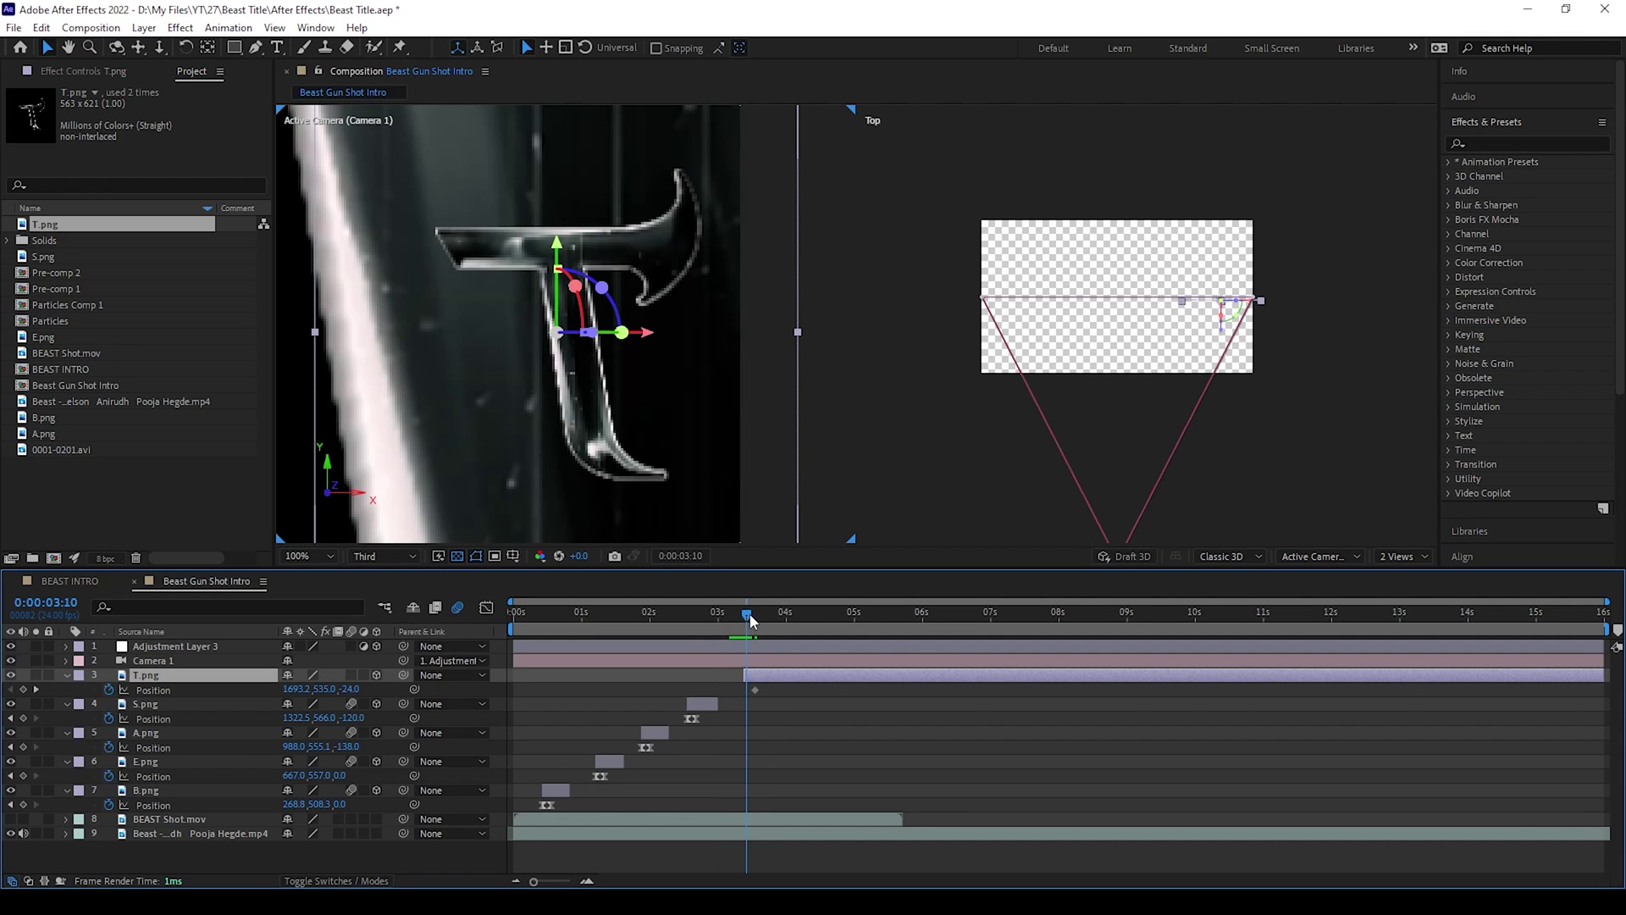
Keyframe T.png close to the camera at 0:00:03:10, with its Position at about 1024.2, 535, -1656.6.
{"action": "left_click_drag", "start_coordinate": [534, 882], "coordinate": [564, 882]}
{"action": "left_click_drag", "start_coordinate": [1062, 617], "coordinate": [1060, 616]}
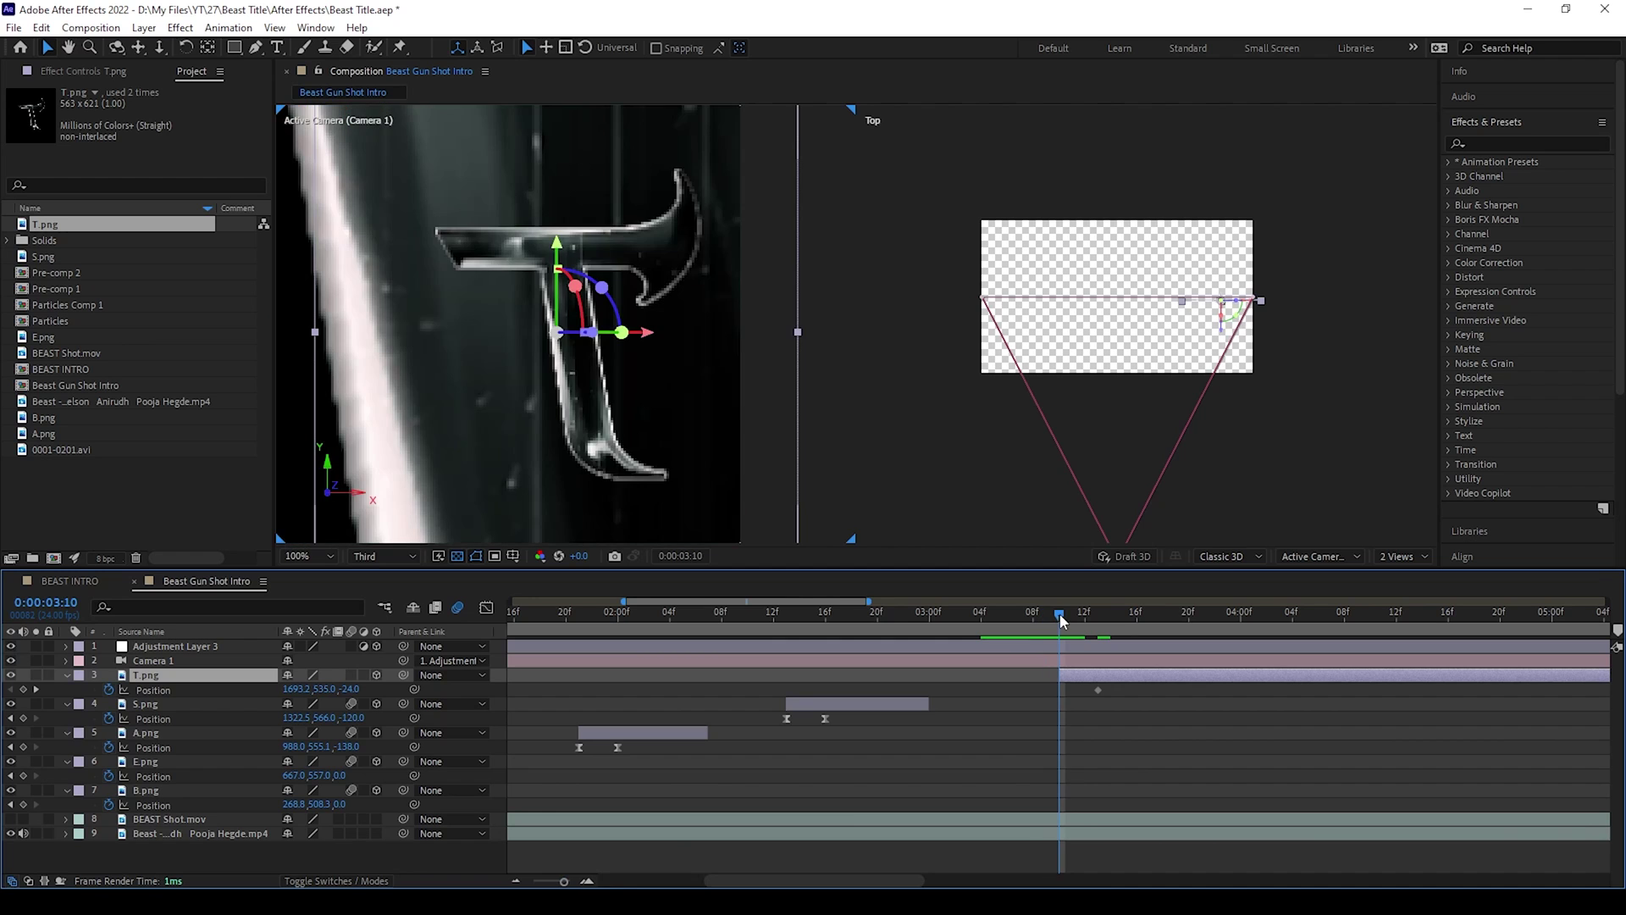
{"action": "left_click_drag", "start_coordinate": [1228, 322], "coordinate": [1134, 566]}
{"action": "scroll", "coordinate": [675, 392], "scroll_direction": "down", "scroll_amount": 3}
{"action": "scroll", "coordinate": [1126, 508], "scroll_direction": "up", "scroll_amount": 2}
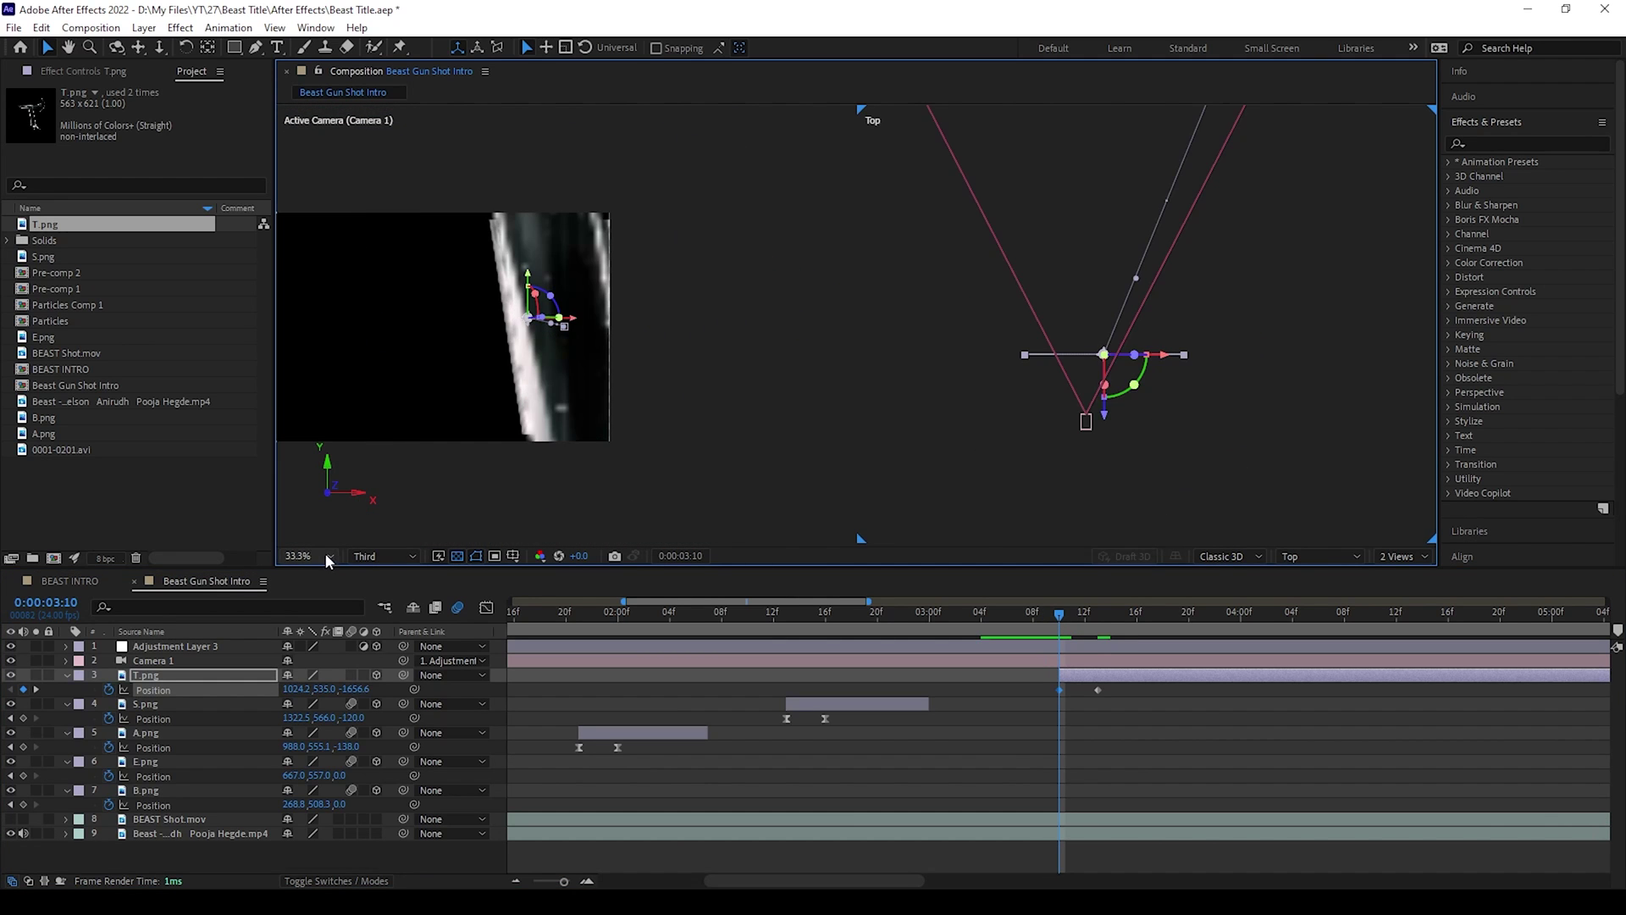
Set the magnification of both the Top and Active Camera views to Fit.
{"action": "left_click", "coordinate": [327, 556]}
{"action": "left_click", "coordinate": [309, 578]}
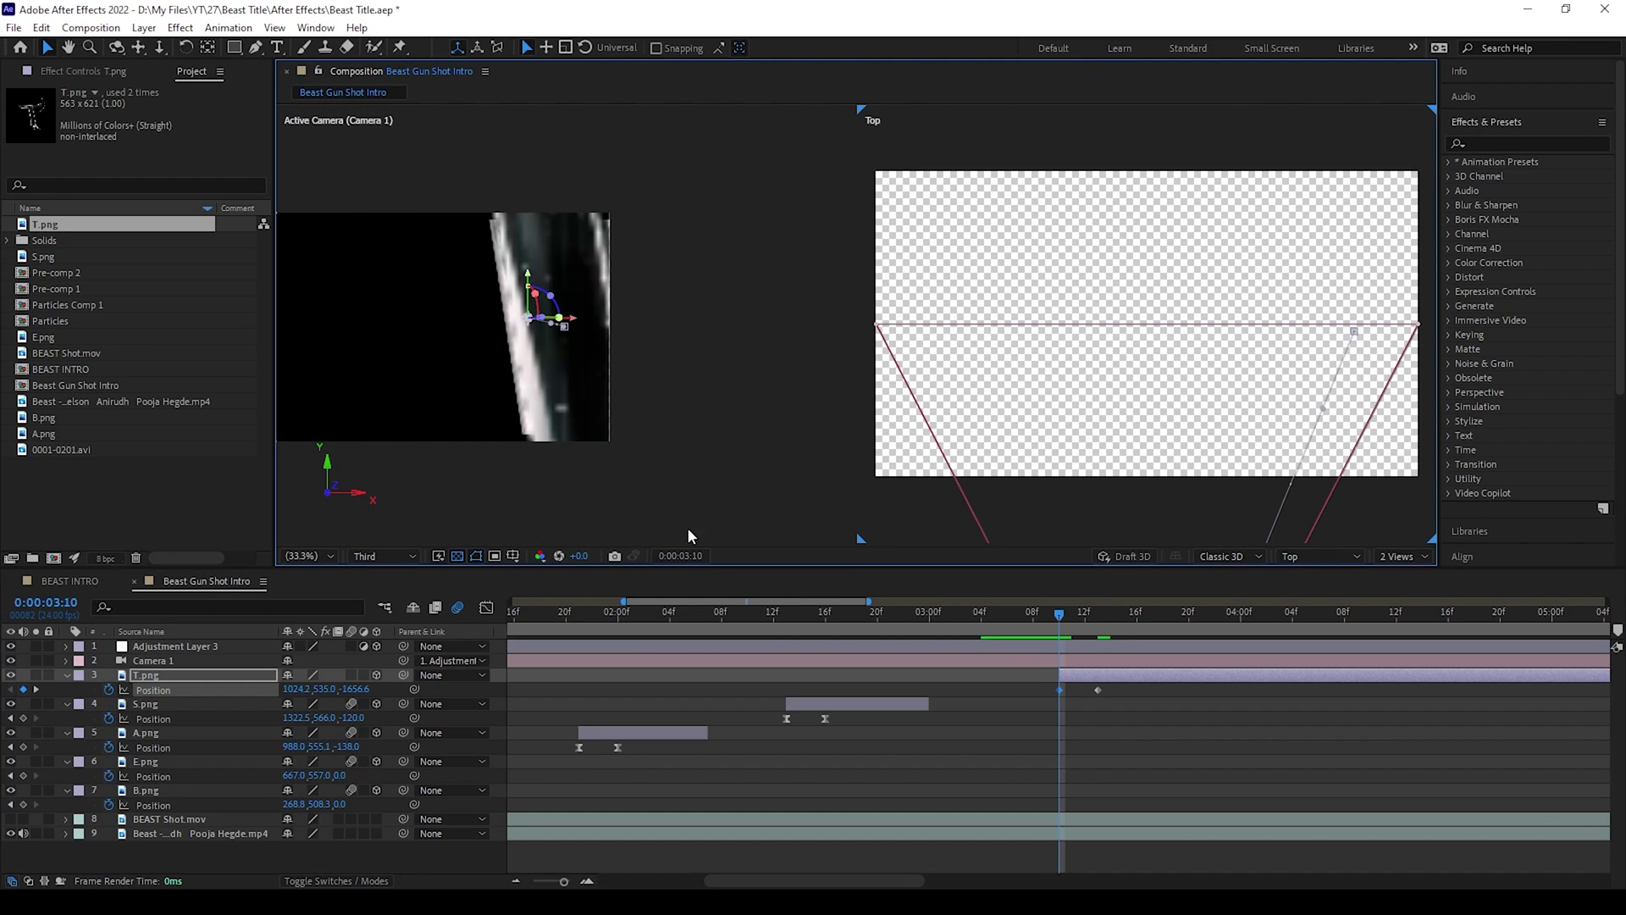
{"action": "left_click", "coordinate": [416, 511]}
{"action": "left_click", "coordinate": [314, 558]}
{"action": "left_click", "coordinate": [323, 576]}
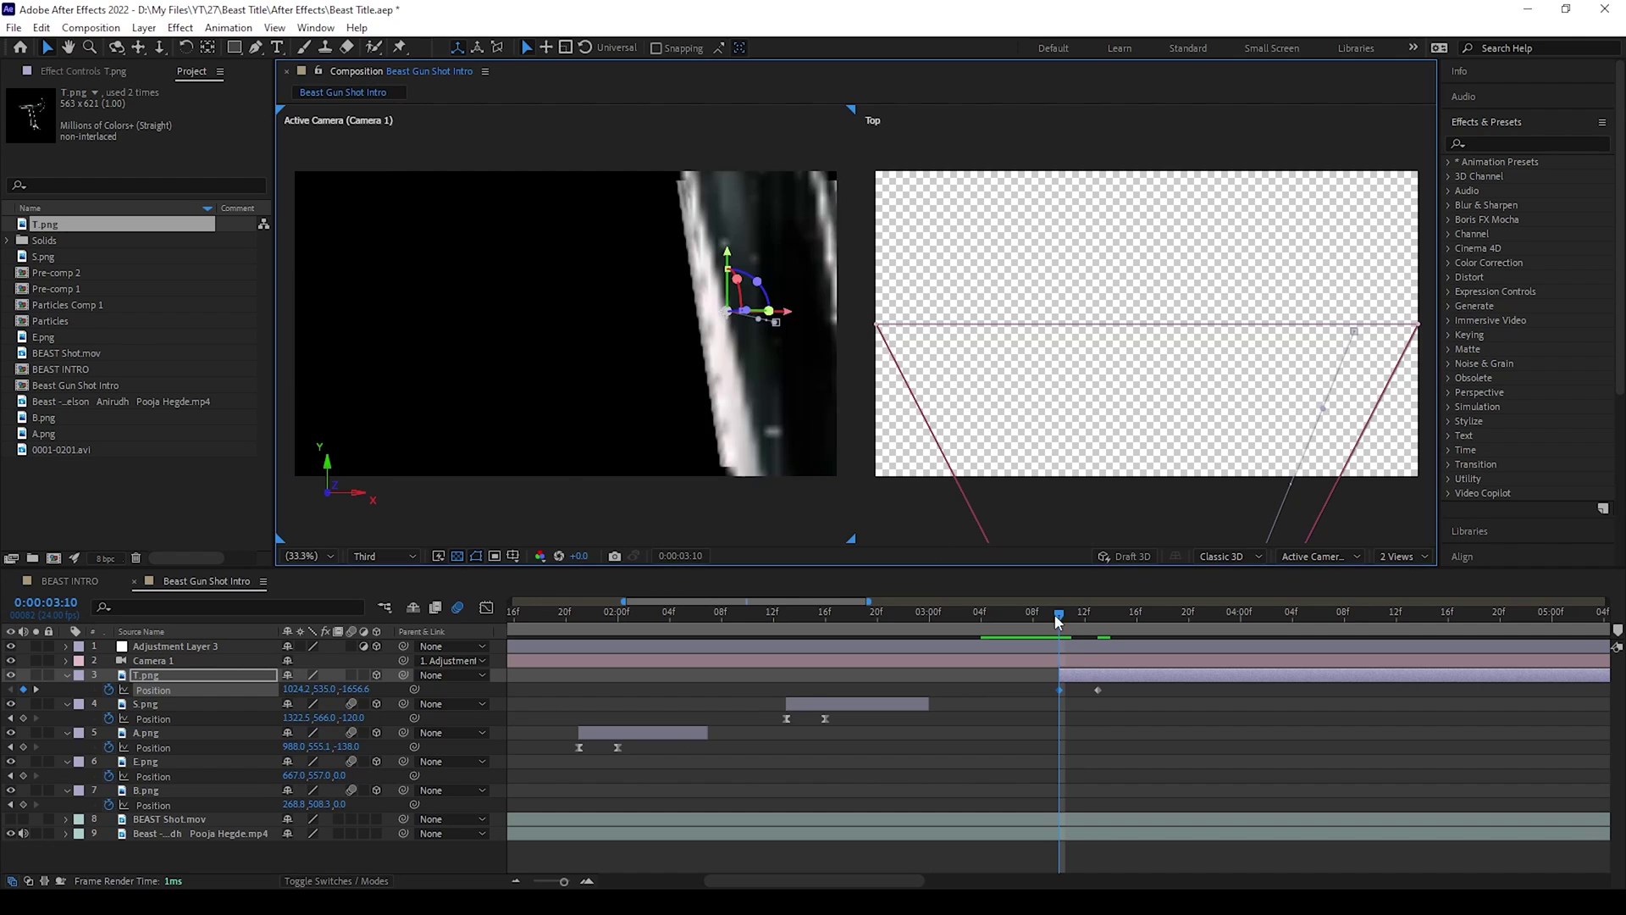
Easy-ease T.png's Position keyframes and shape their speed curve to slow down into the keyframe at 0:00:03:13.
{"action": "left_click_drag", "start_coordinate": [1059, 617], "coordinate": [1098, 625]}
{"action": "key", "text": "F9"}
{"action": "key", "text": "shift+F3"}
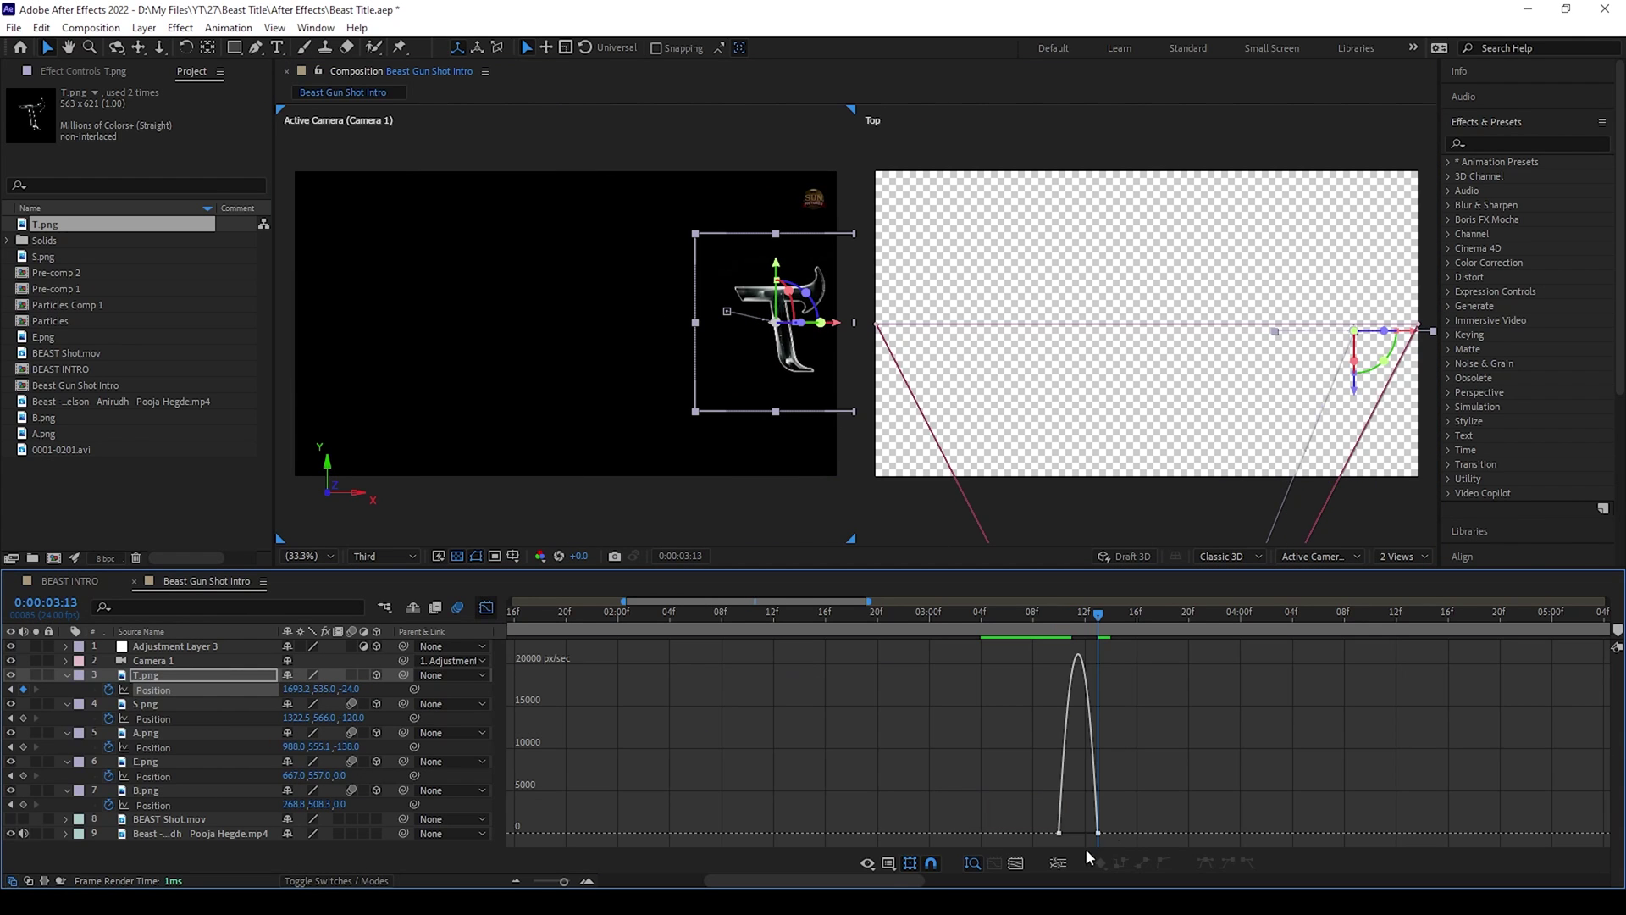
{"action": "left_click_drag", "start_coordinate": [1091, 834], "coordinate": [774, 813]}
{"action": "key", "text": "shift+F3"}
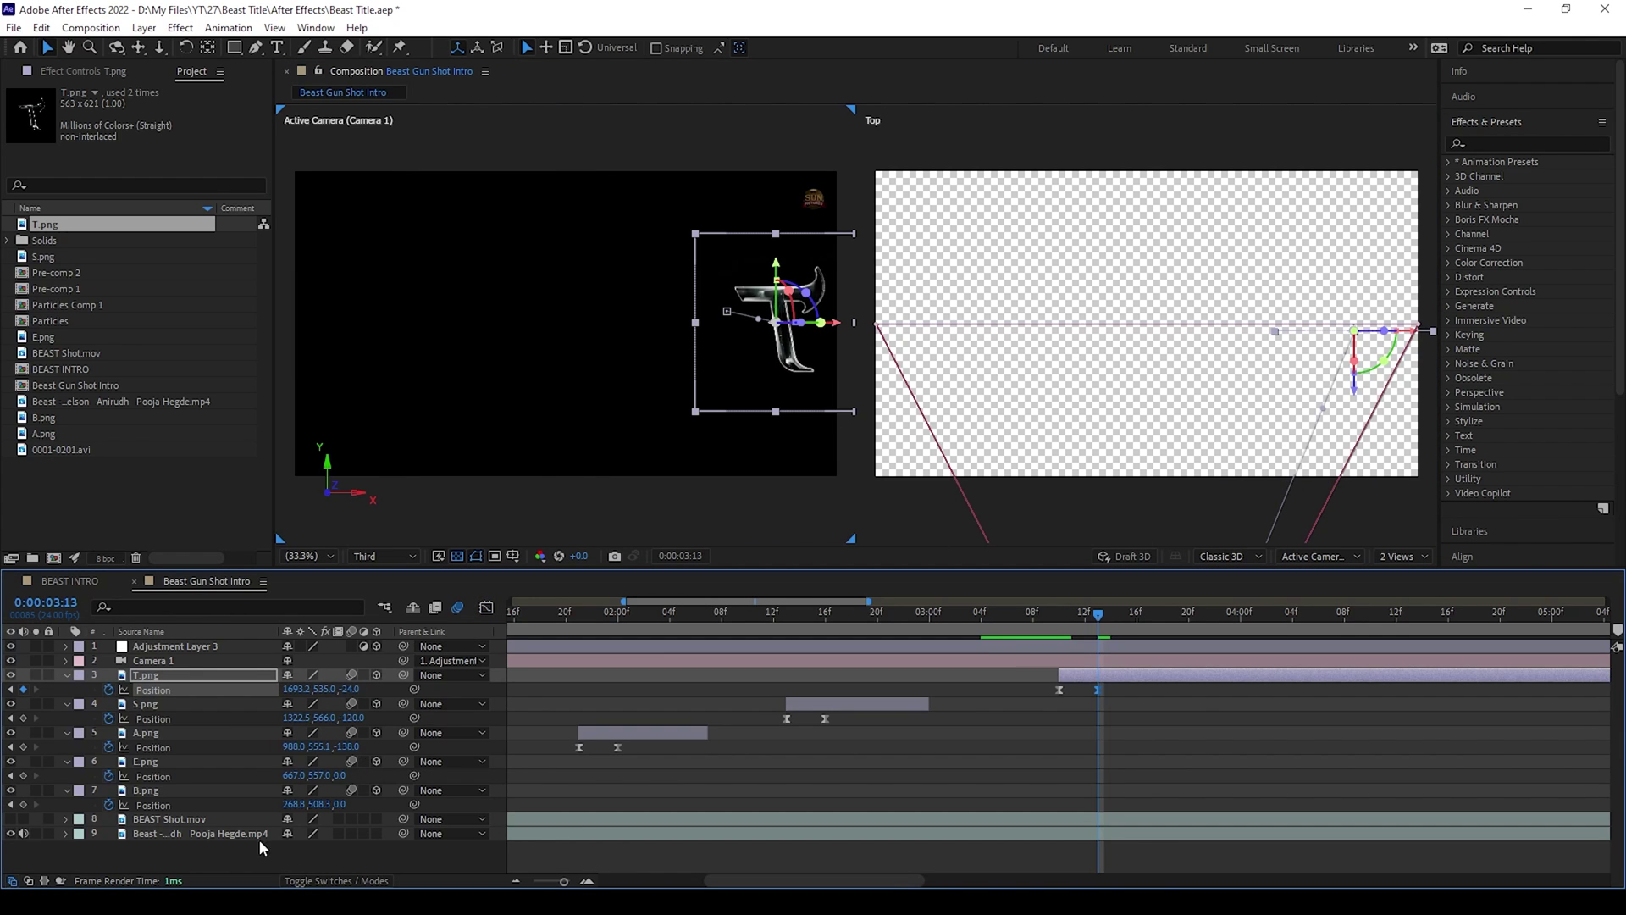
Show BEAST Shot.mov, hide the reference video, and scrub to 0:00:03:19 to find where the letter T ends.
{"action": "left_click", "coordinate": [11, 820]}
{"action": "left_click", "coordinate": [11, 833]}
{"action": "left_click", "coordinate": [1111, 623]}
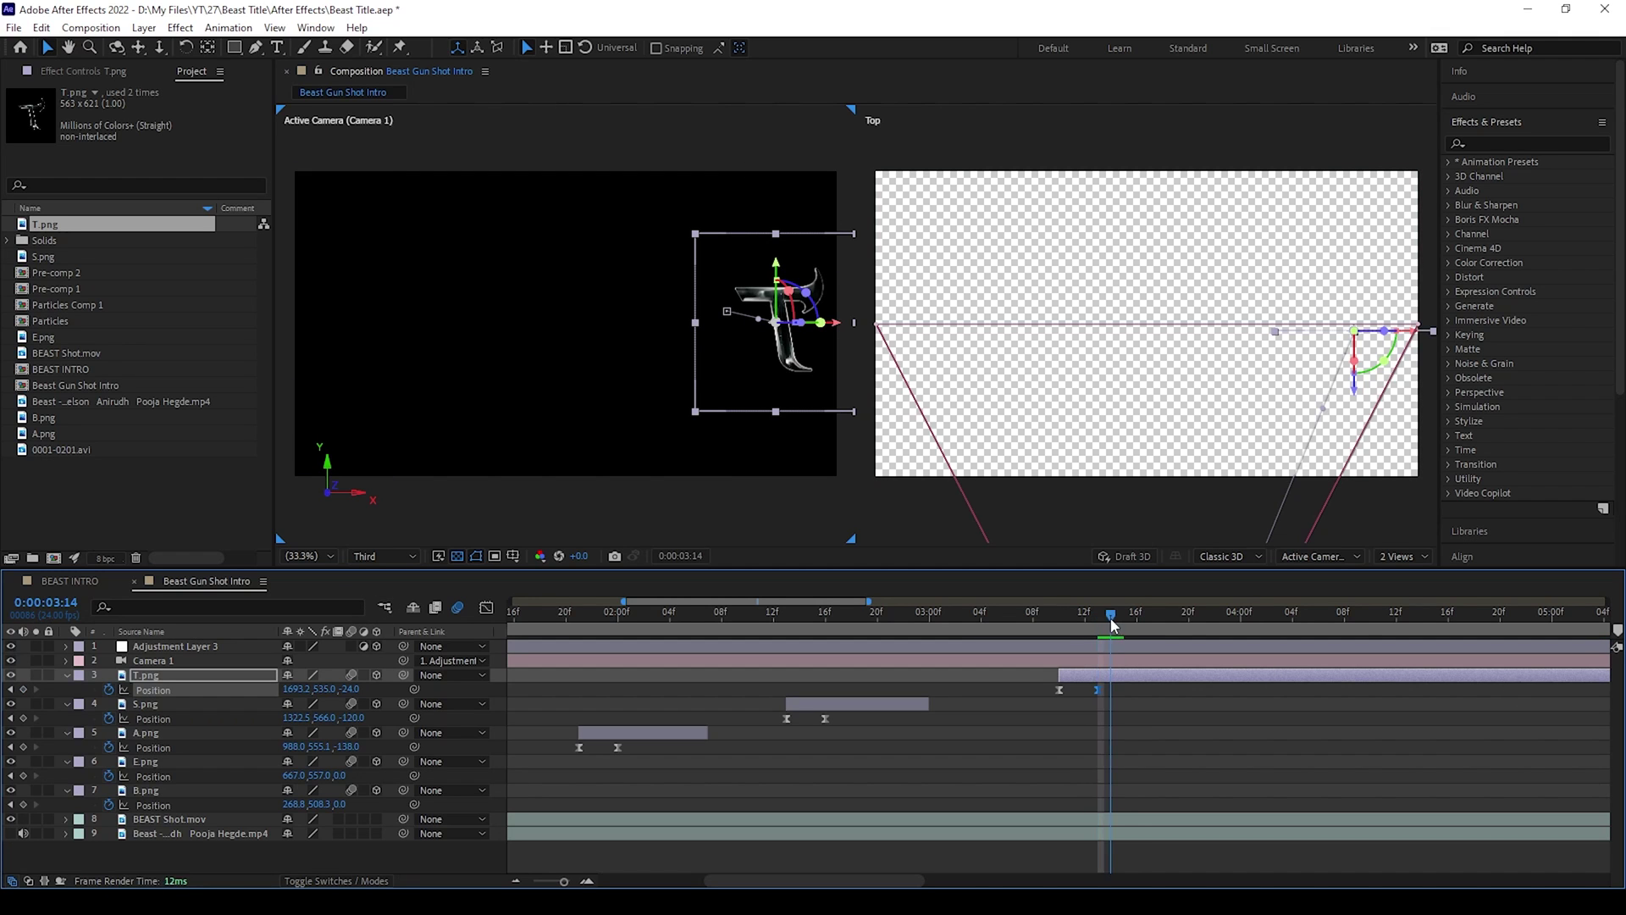
{"action": "mouse_move", "coordinate": [1145, 620]}
{"action": "left_mouse_down"}
{"action": "mouse_move", "coordinate": [1191, 618]}
{"action": "mouse_move", "coordinate": [1163, 624]}
{"action": "mouse_move", "coordinate": [1177, 618]}
{"action": "left_mouse_up"}
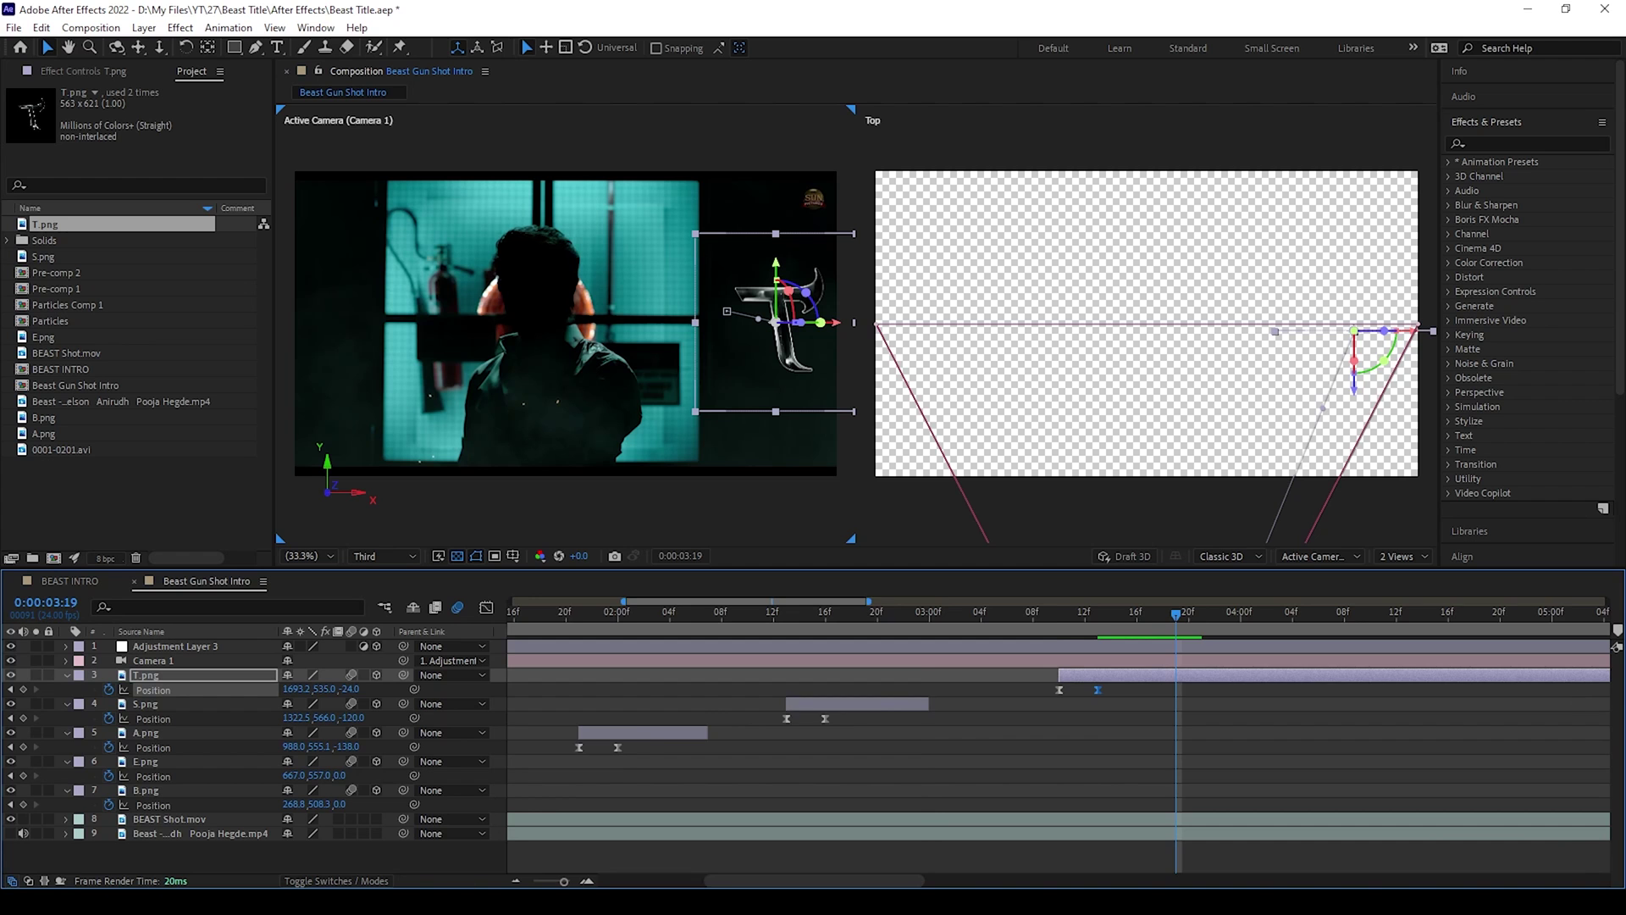
Trim the end of T.png to the current time at about 0:00:03:19.
{"action": "key", "text": "semicolon"}
{"action": "left_click_drag", "start_coordinate": [1603, 676], "coordinate": [771, 677]}
{"action": "key", "text": "equal"}
{"action": "key", "text": "equal"}
{"action": "key", "text": "equal"}
{"action": "key", "text": "equal"}
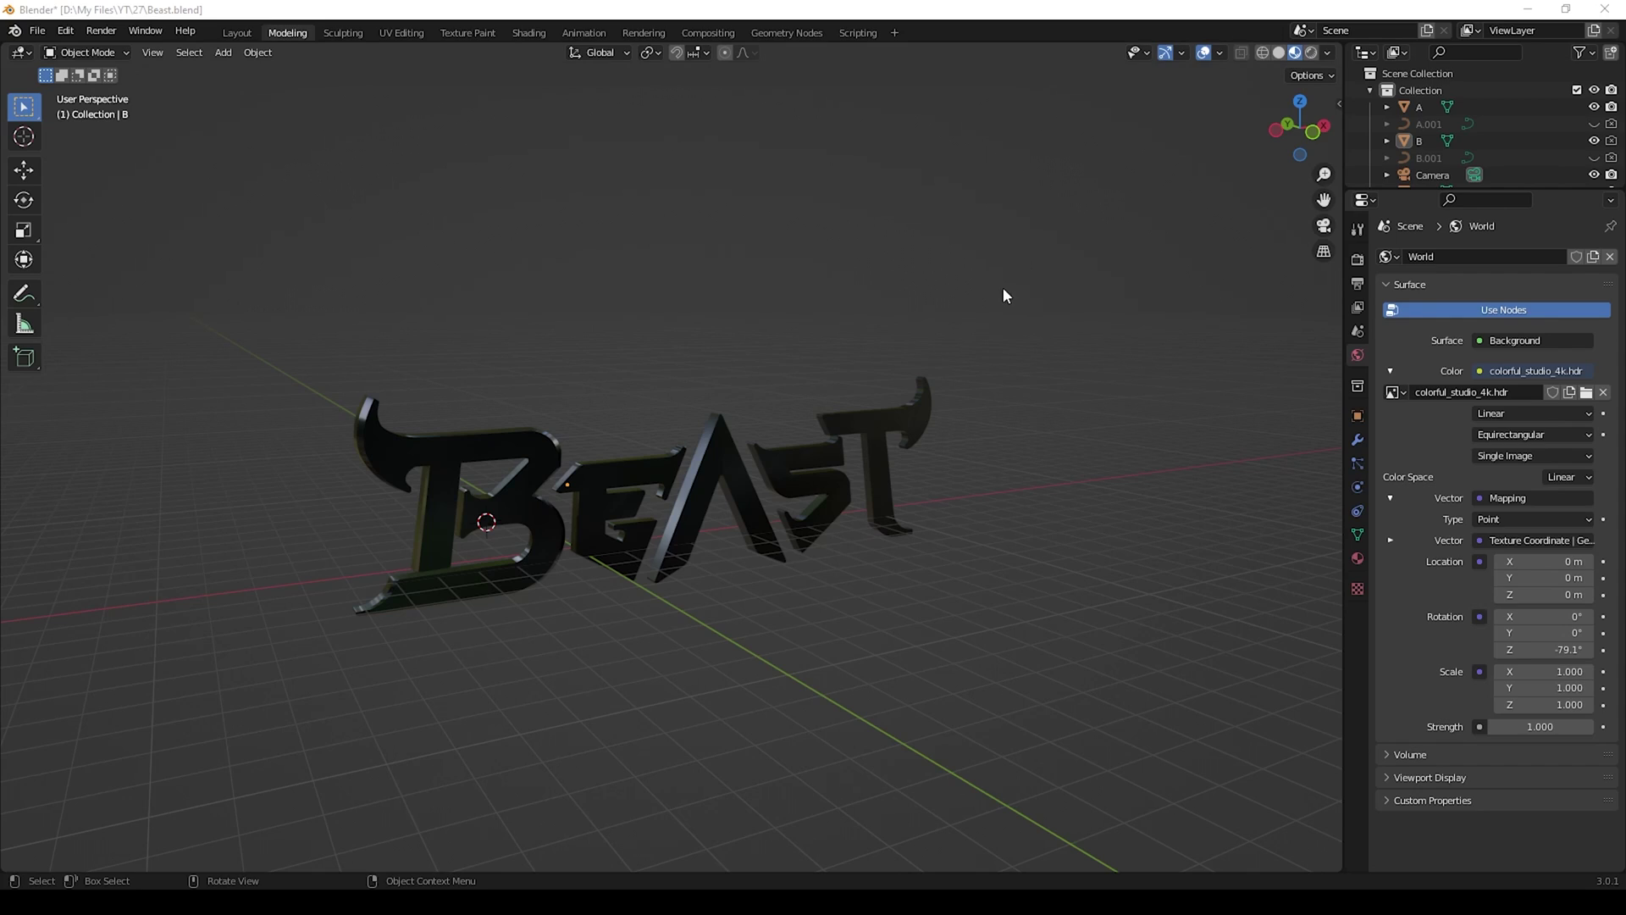
Switch to Blender, examine the 3D BEAST title from several angles, and display the scene in solid shading.
{"action": "left_click_drag", "start_coordinate": [623, 511], "coordinate": [421, 370]}
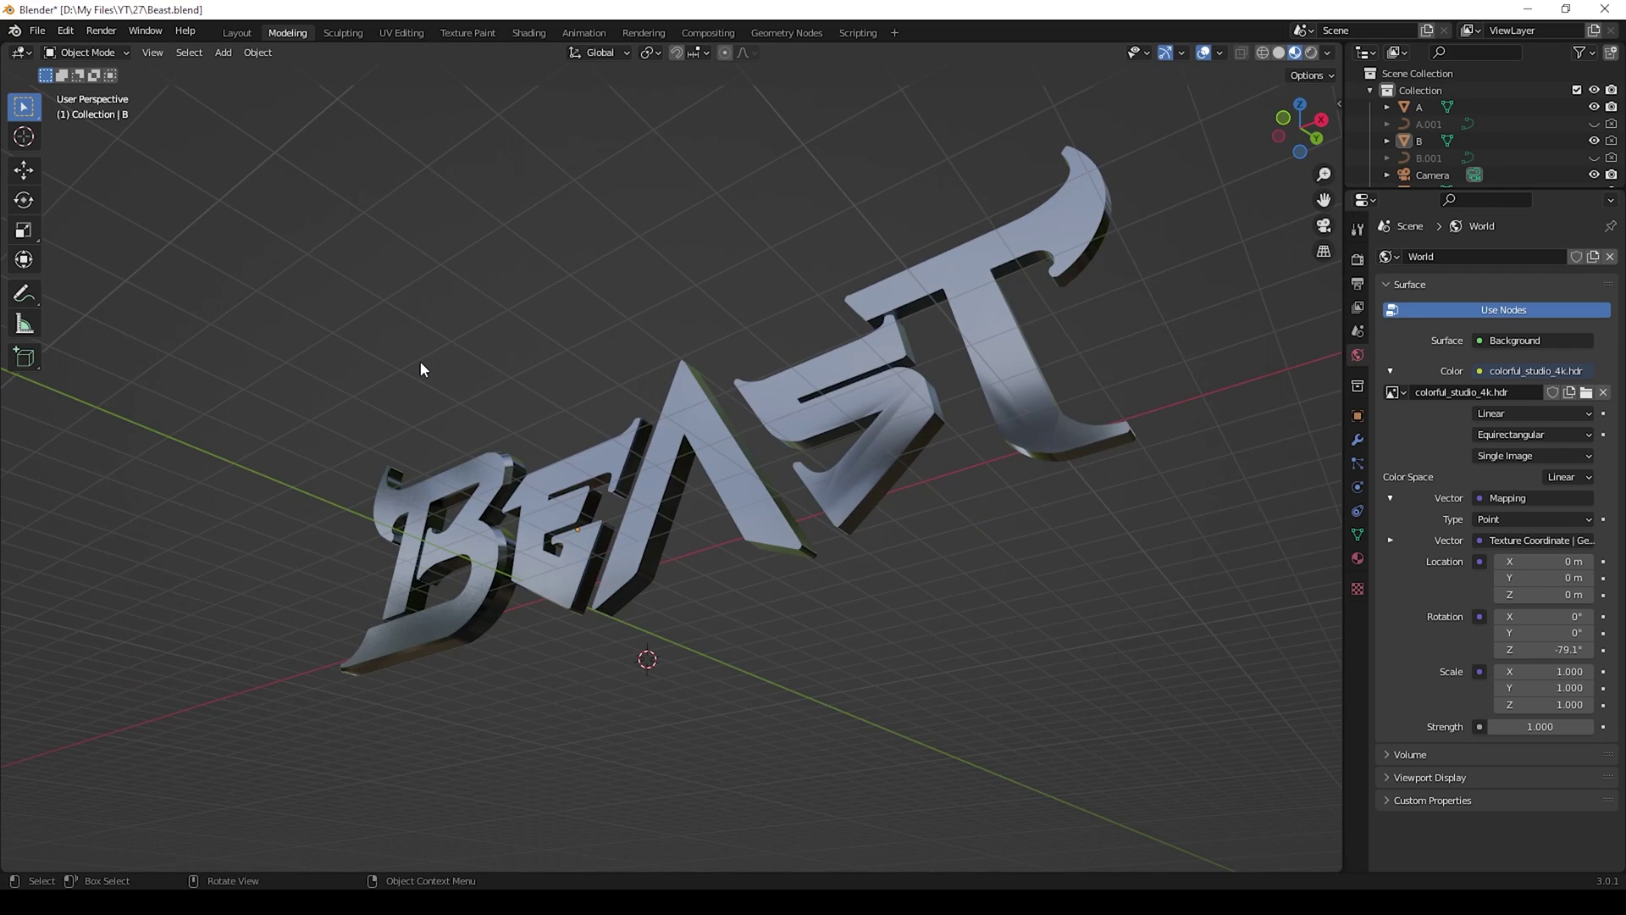
{"action": "scroll", "coordinate": [420, 361], "scroll_direction": "up", "scroll_amount": 1}
{"action": "scroll", "coordinate": [423, 331], "scroll_direction": "down", "scroll_amount": 1}
{"action": "left_click_drag", "start_coordinate": [449, 418], "coordinate": [627, 520]}
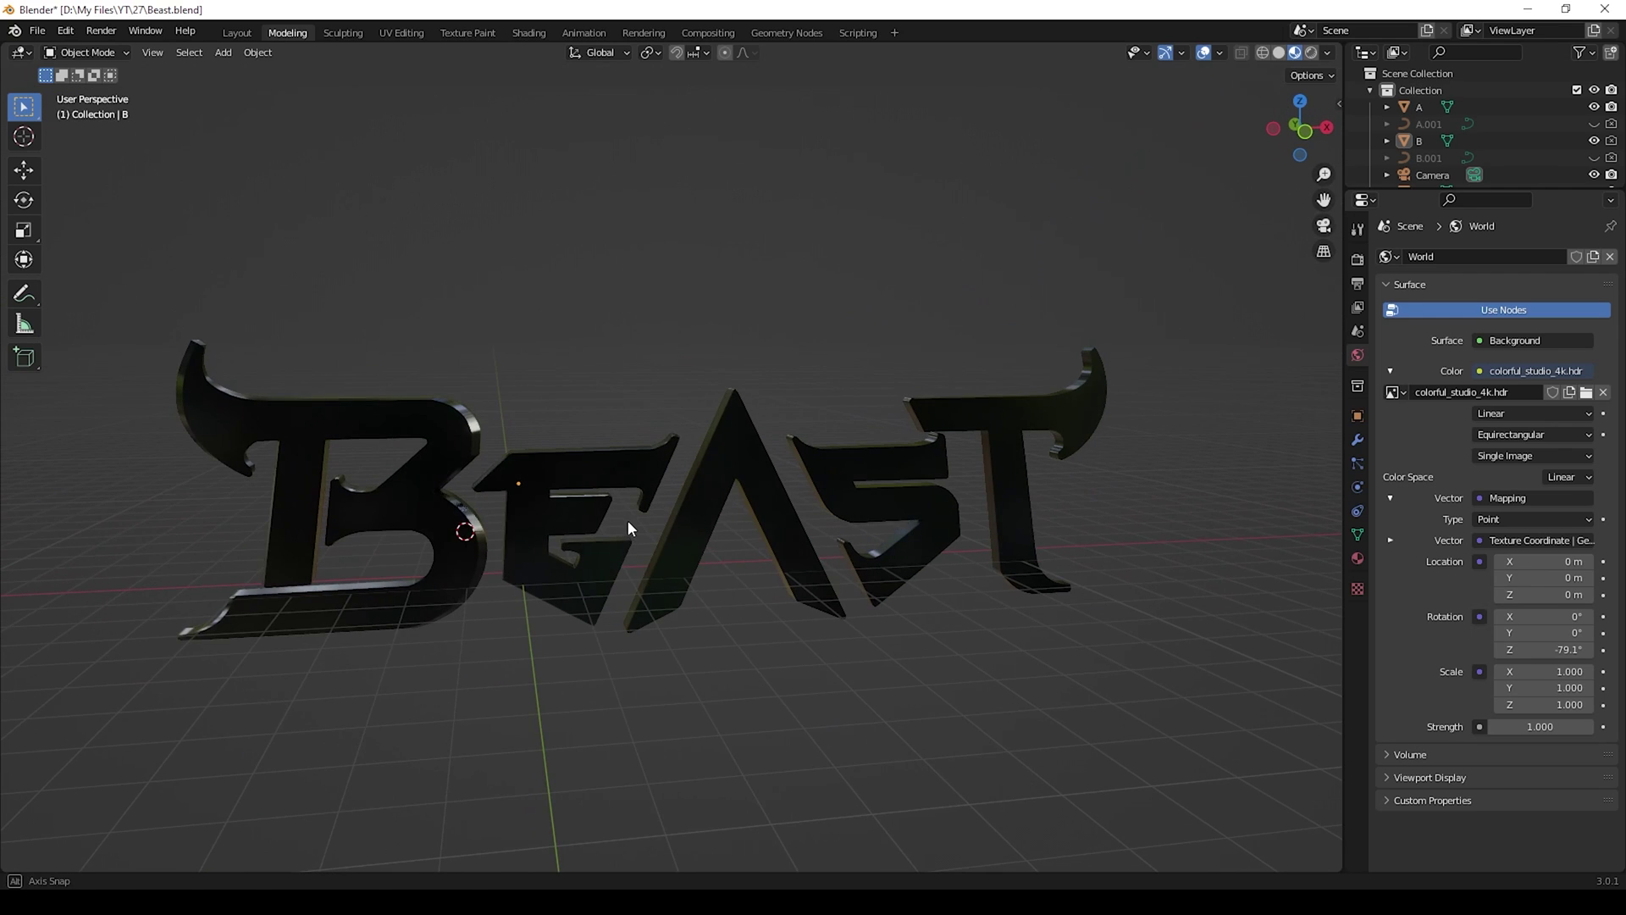
{"action": "left_click", "coordinate": [1280, 54]}
{"action": "scroll", "coordinate": [995, 238], "scroll_direction": "down", "scroll_amount": 2}
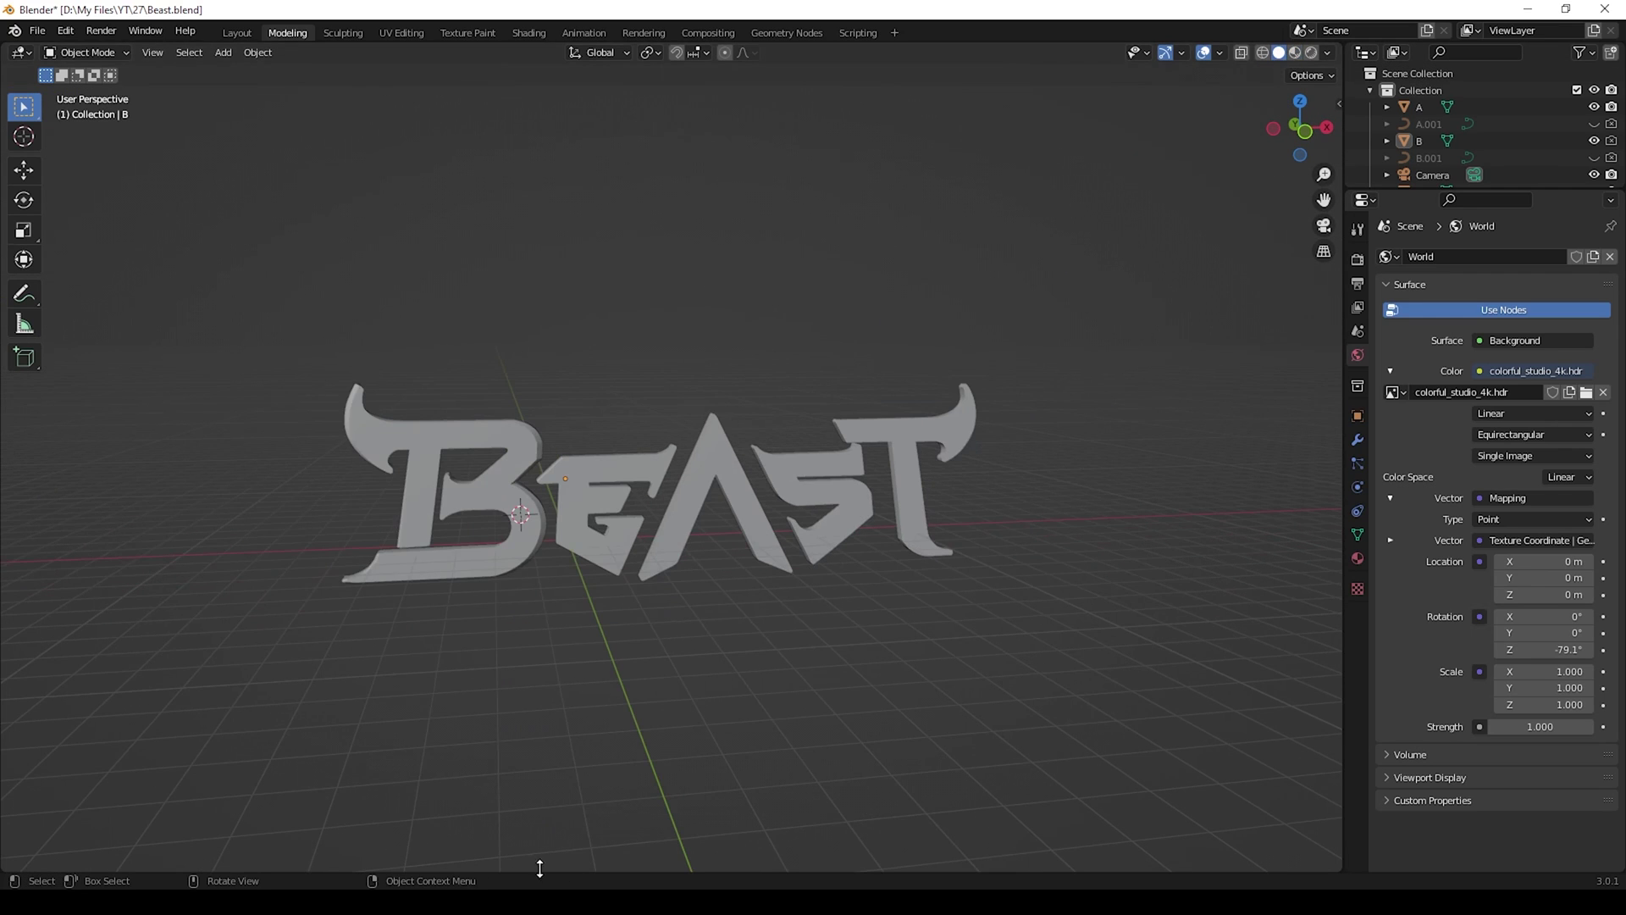